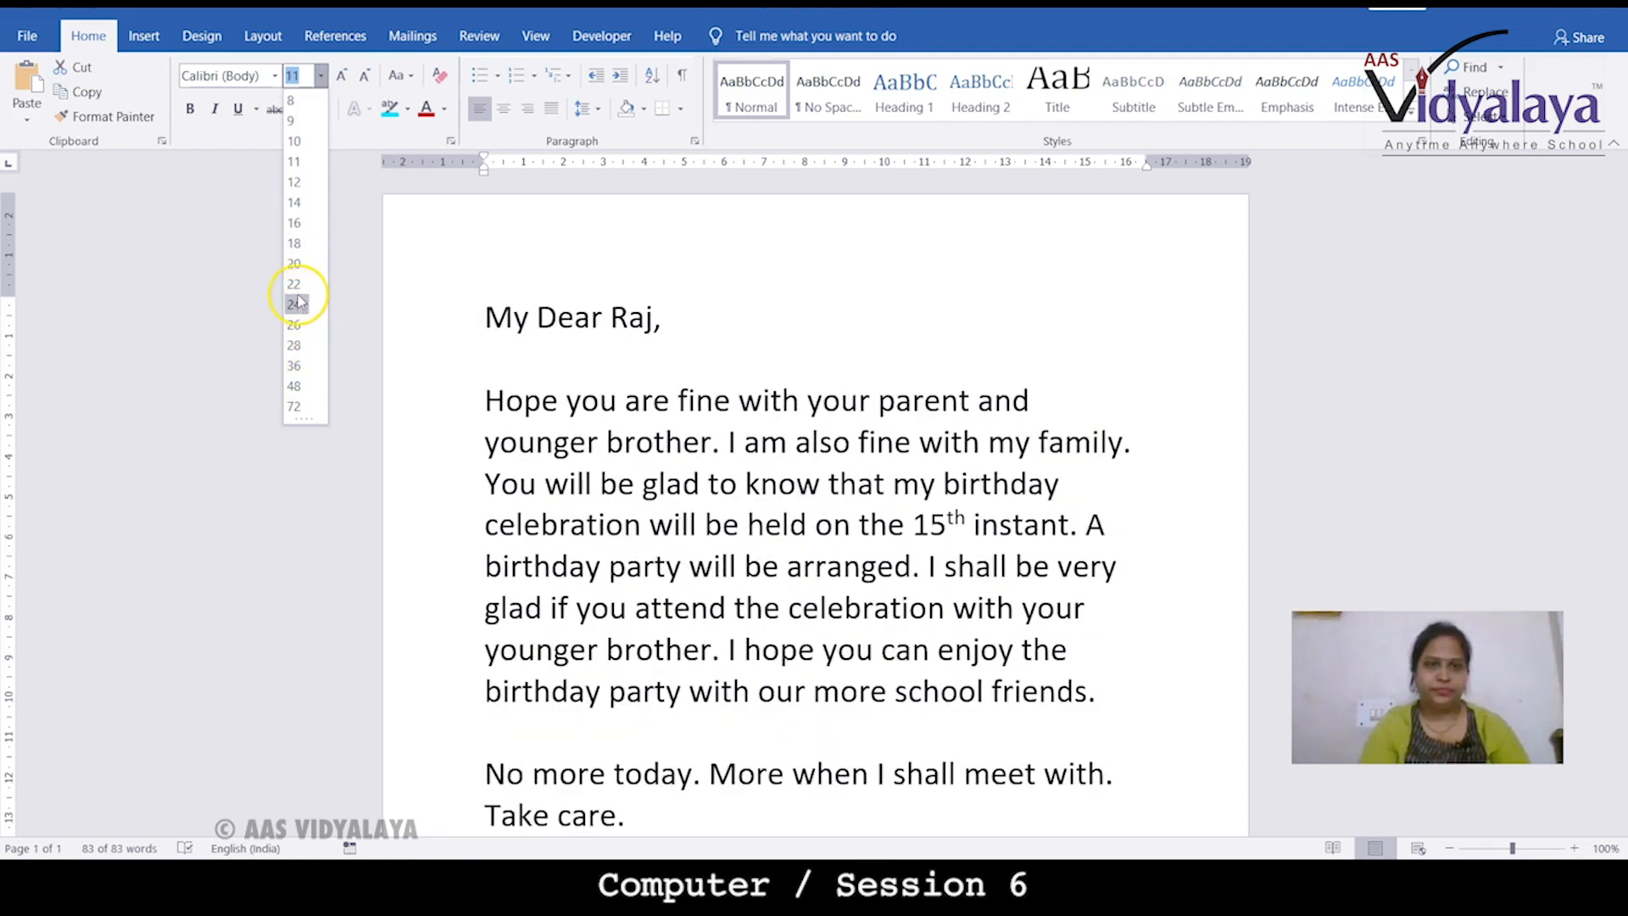
Step: Set the whole letter's font size to 24 and change its font to Curlz MT
click(297, 304)
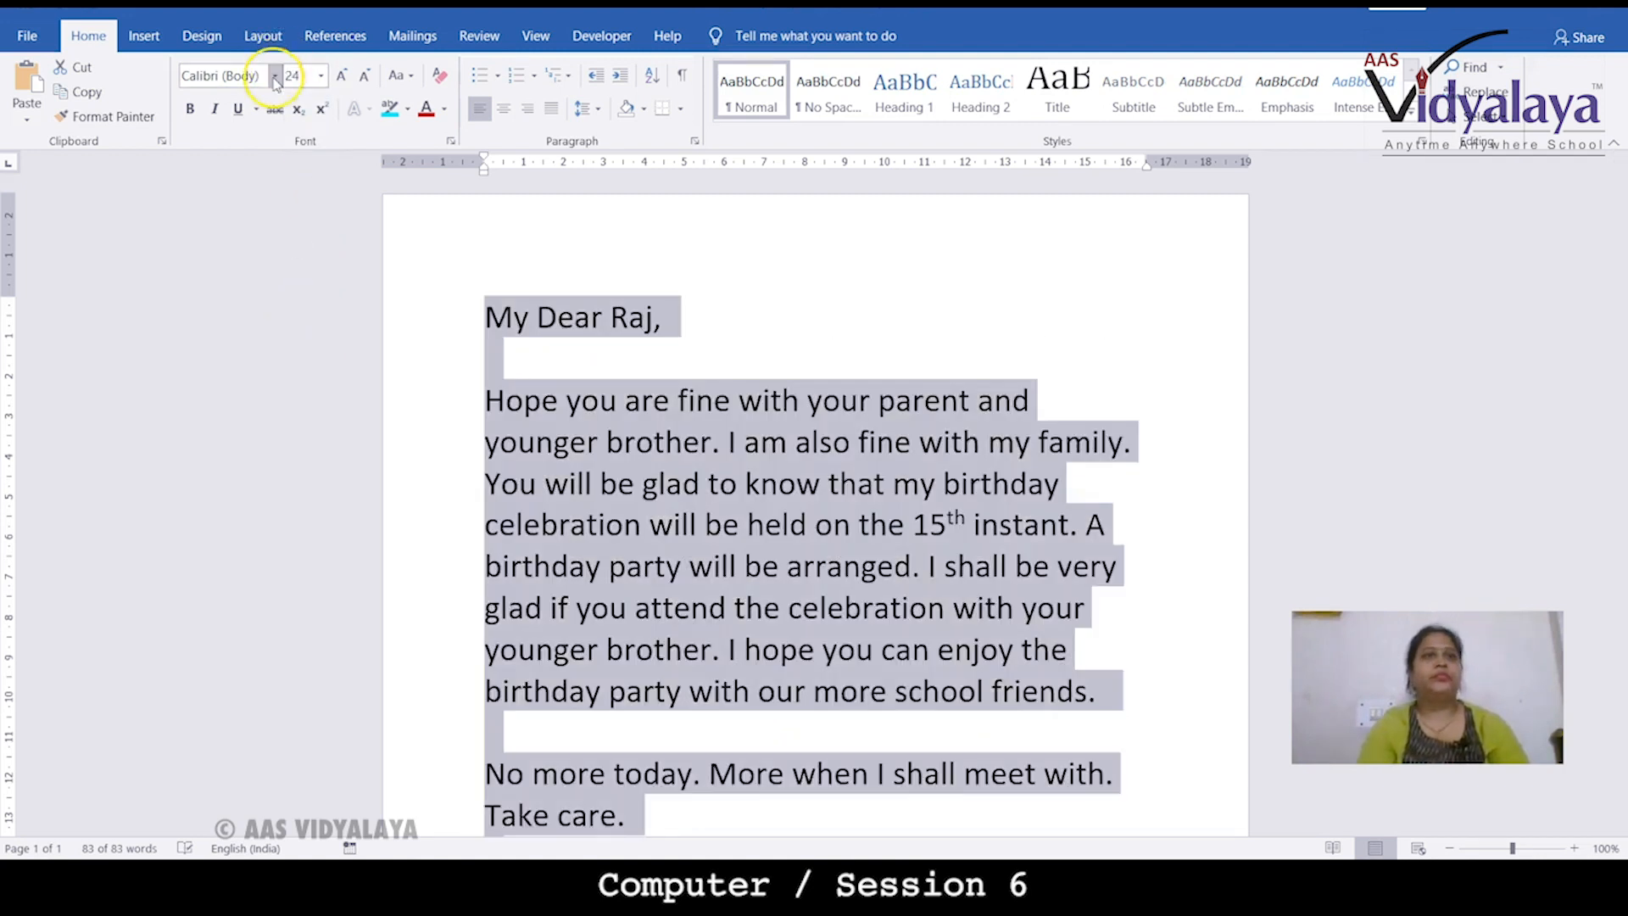
click(274, 78)
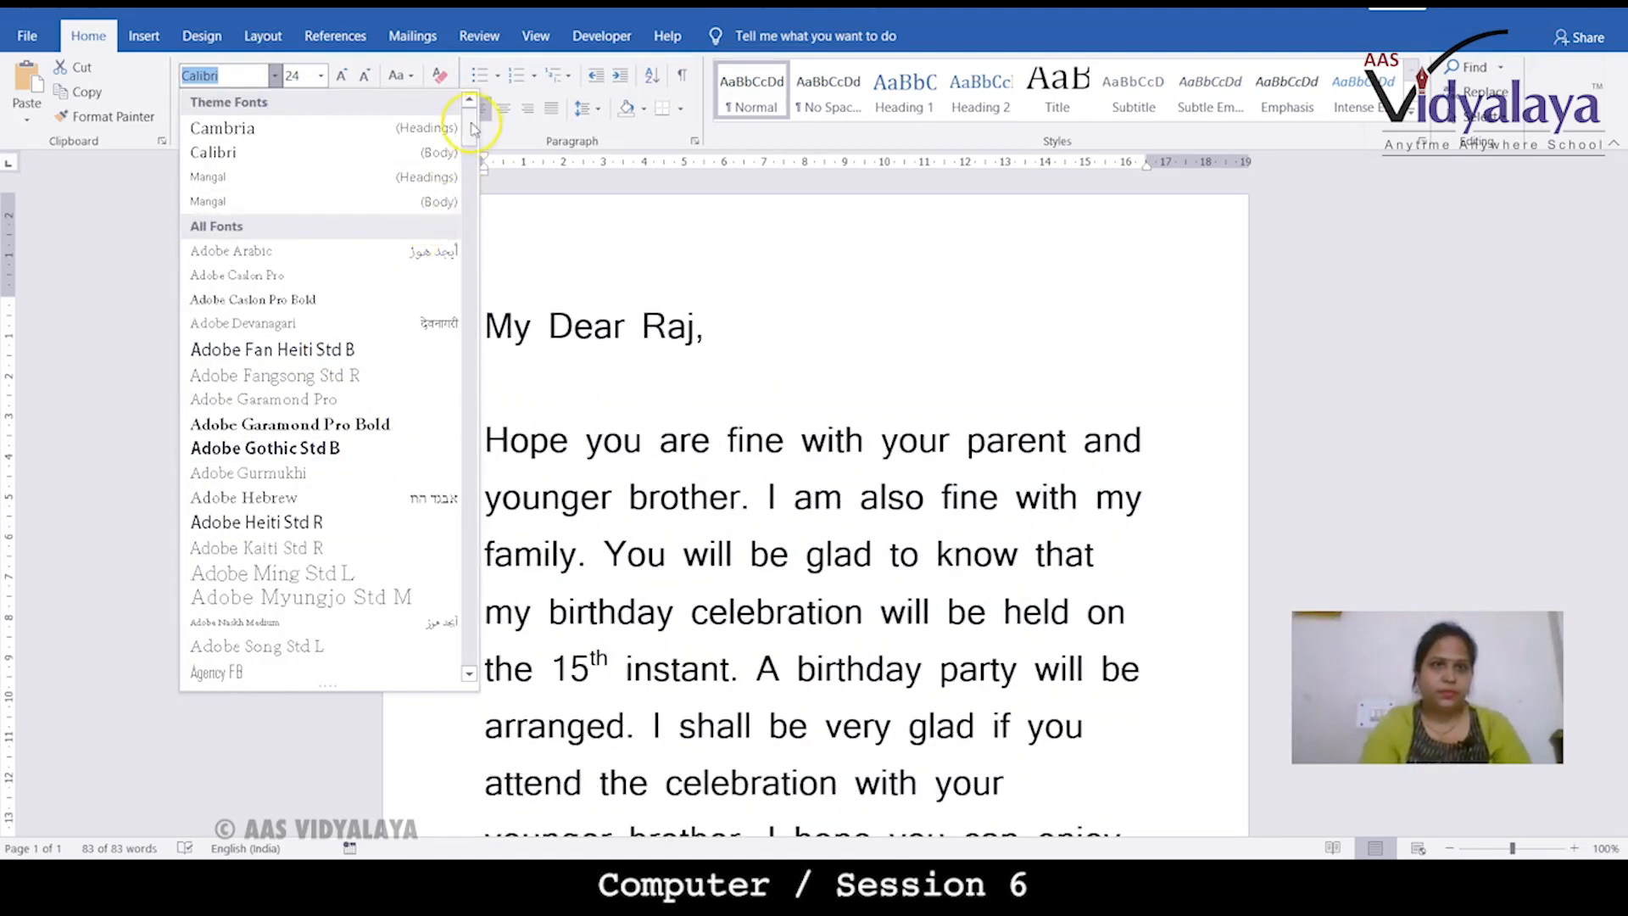
drag(472, 127, 467, 246)
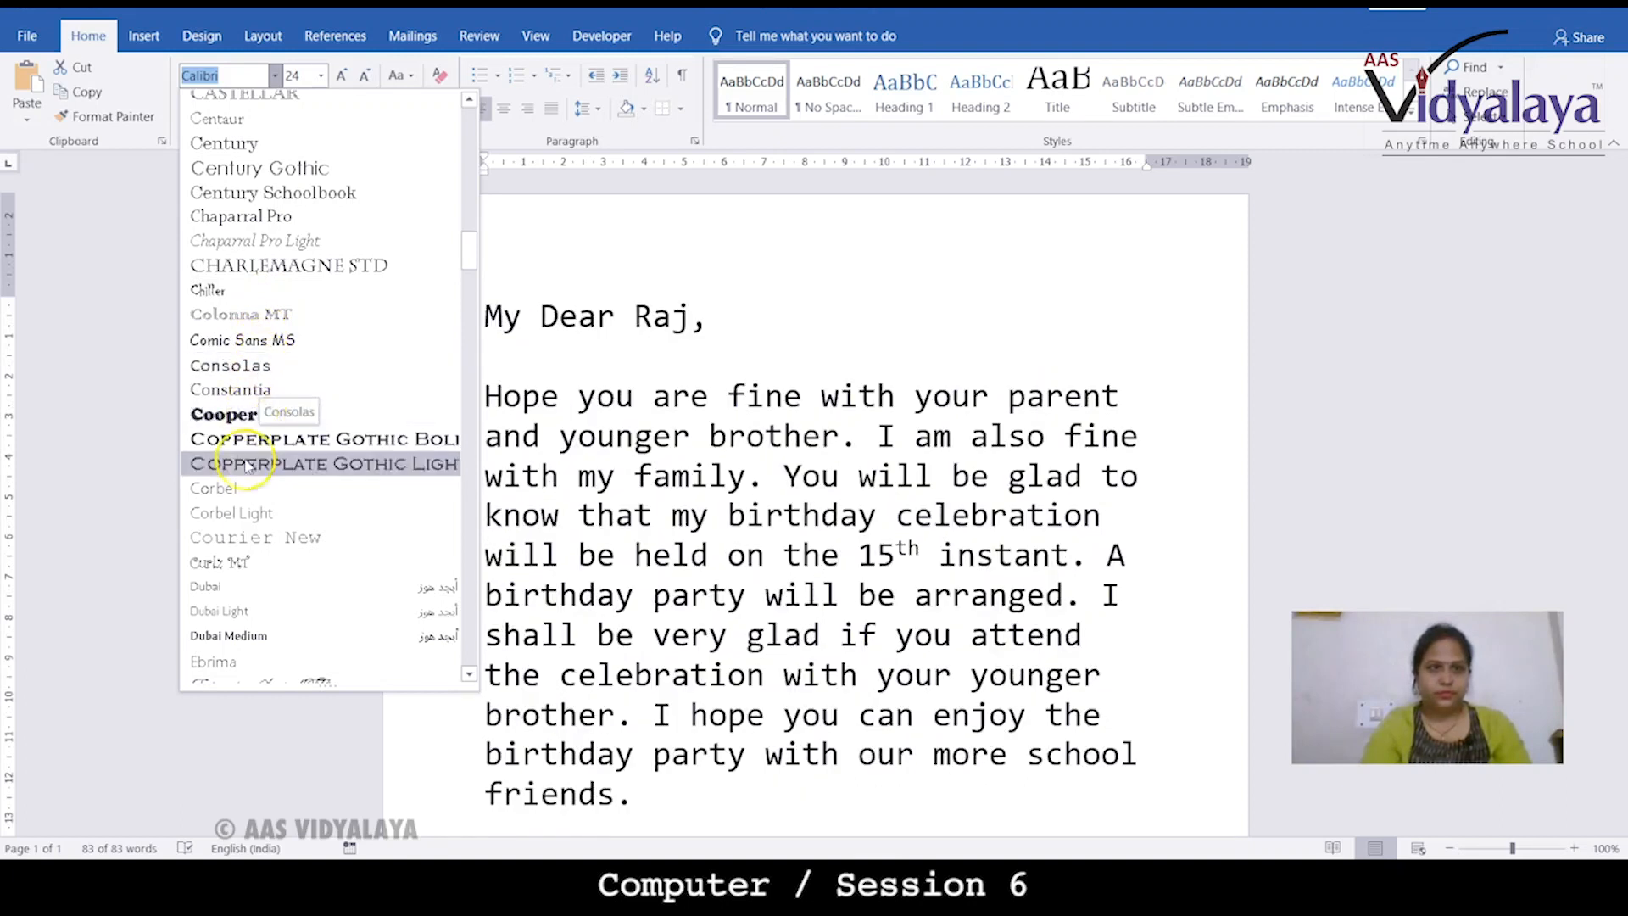
click(244, 562)
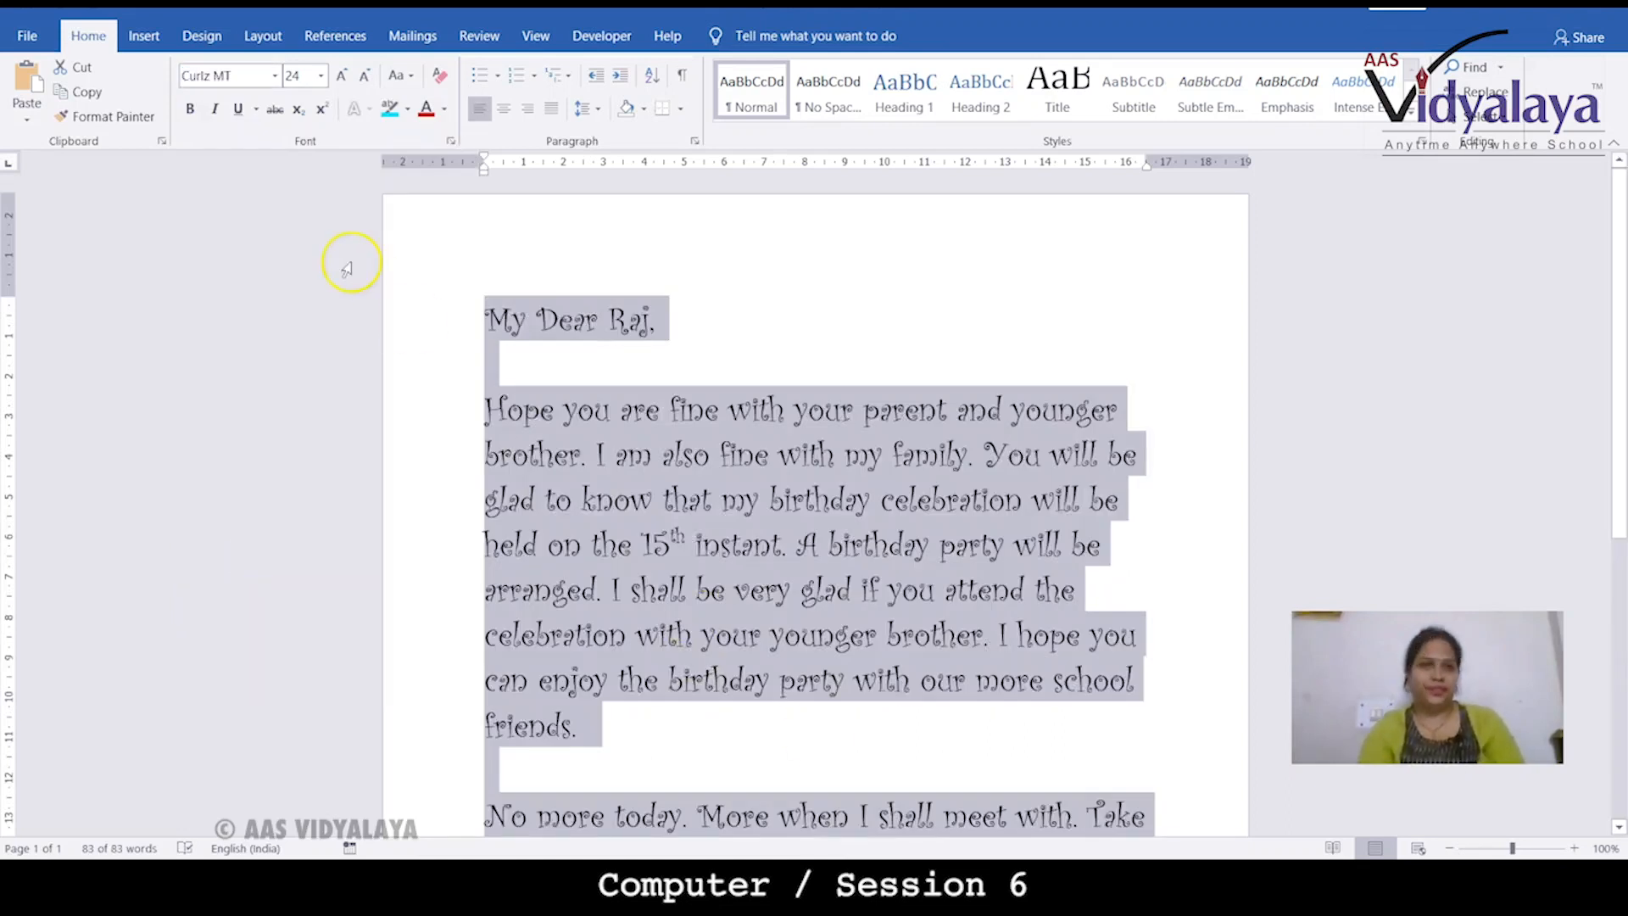
Step: Make the entire letter bold and apply a dark red font color
click(190, 109)
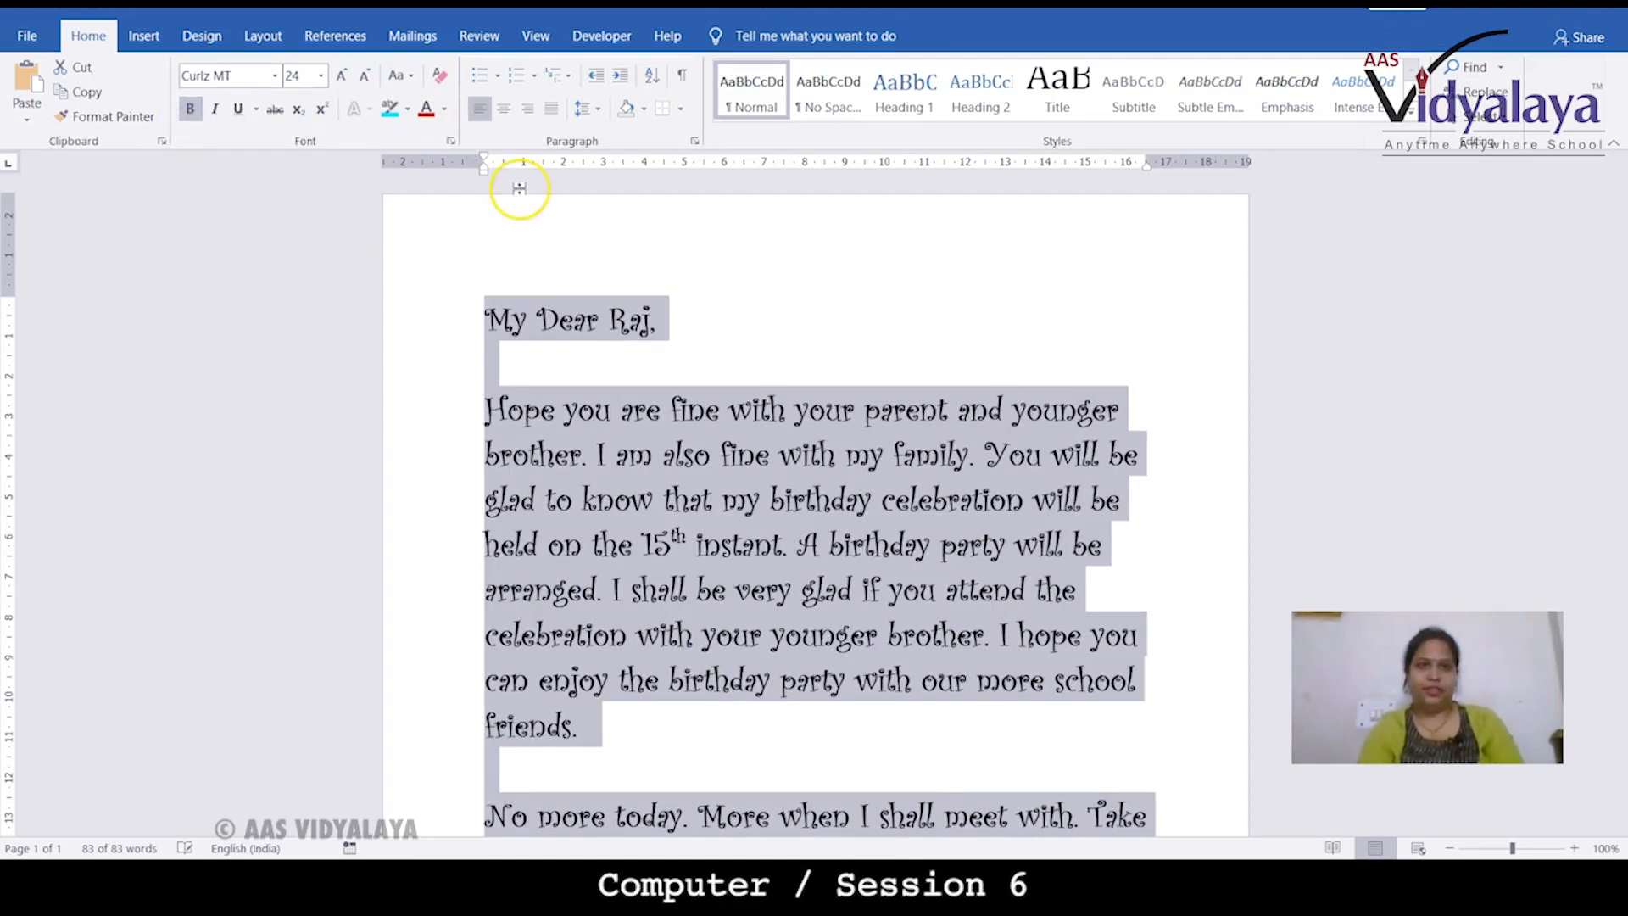
click(427, 109)
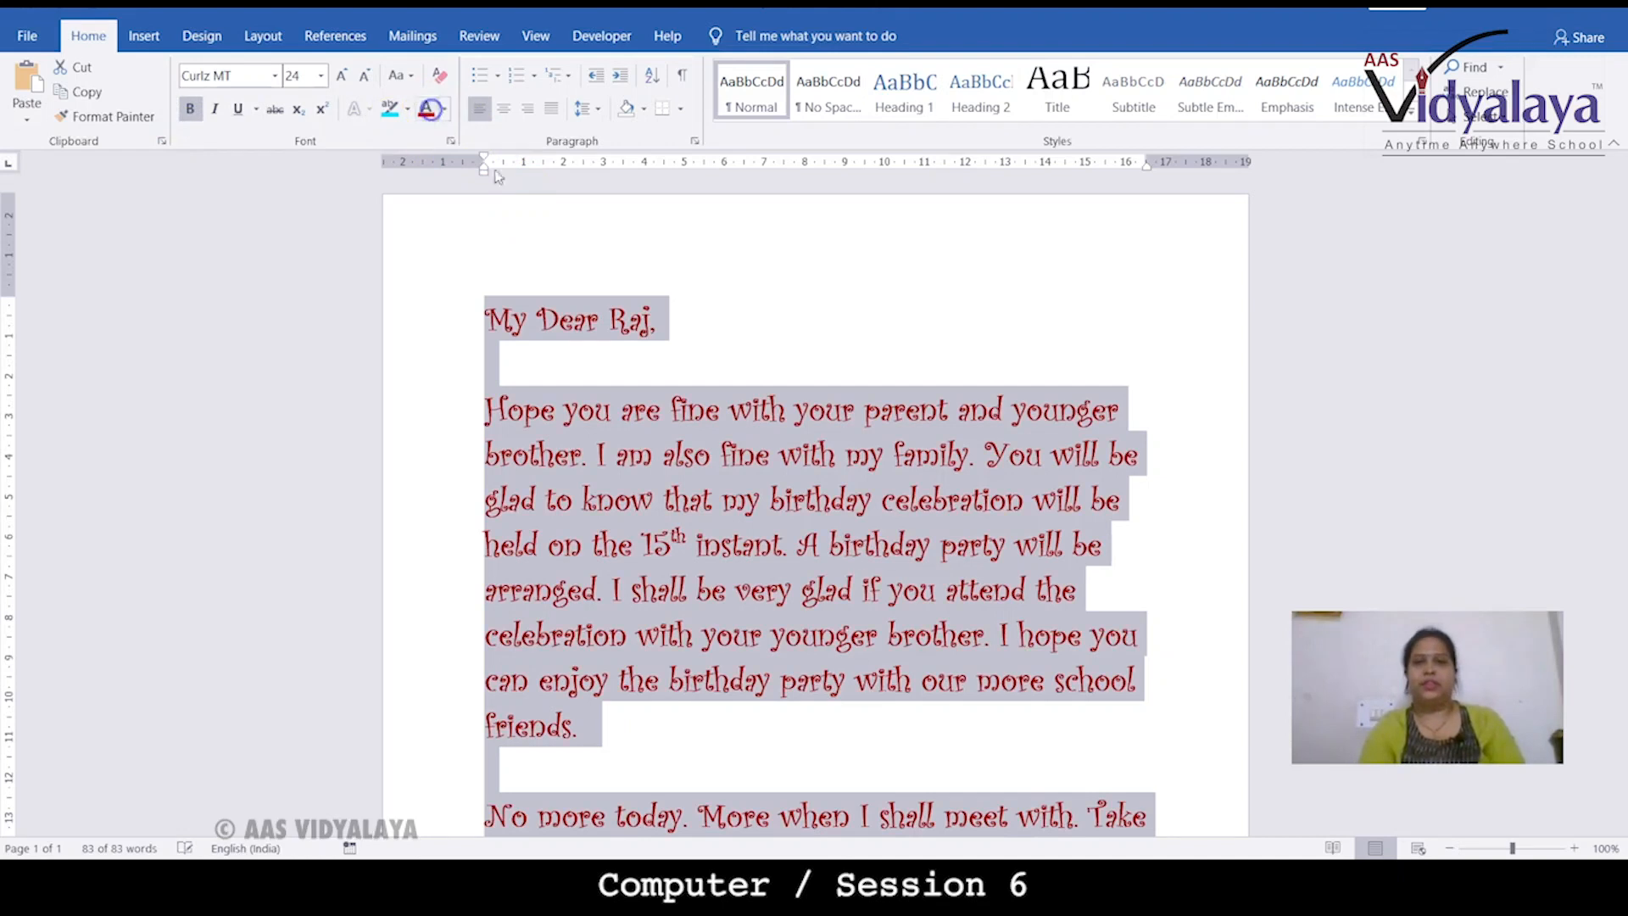
click(893, 563)
click(809, 534)
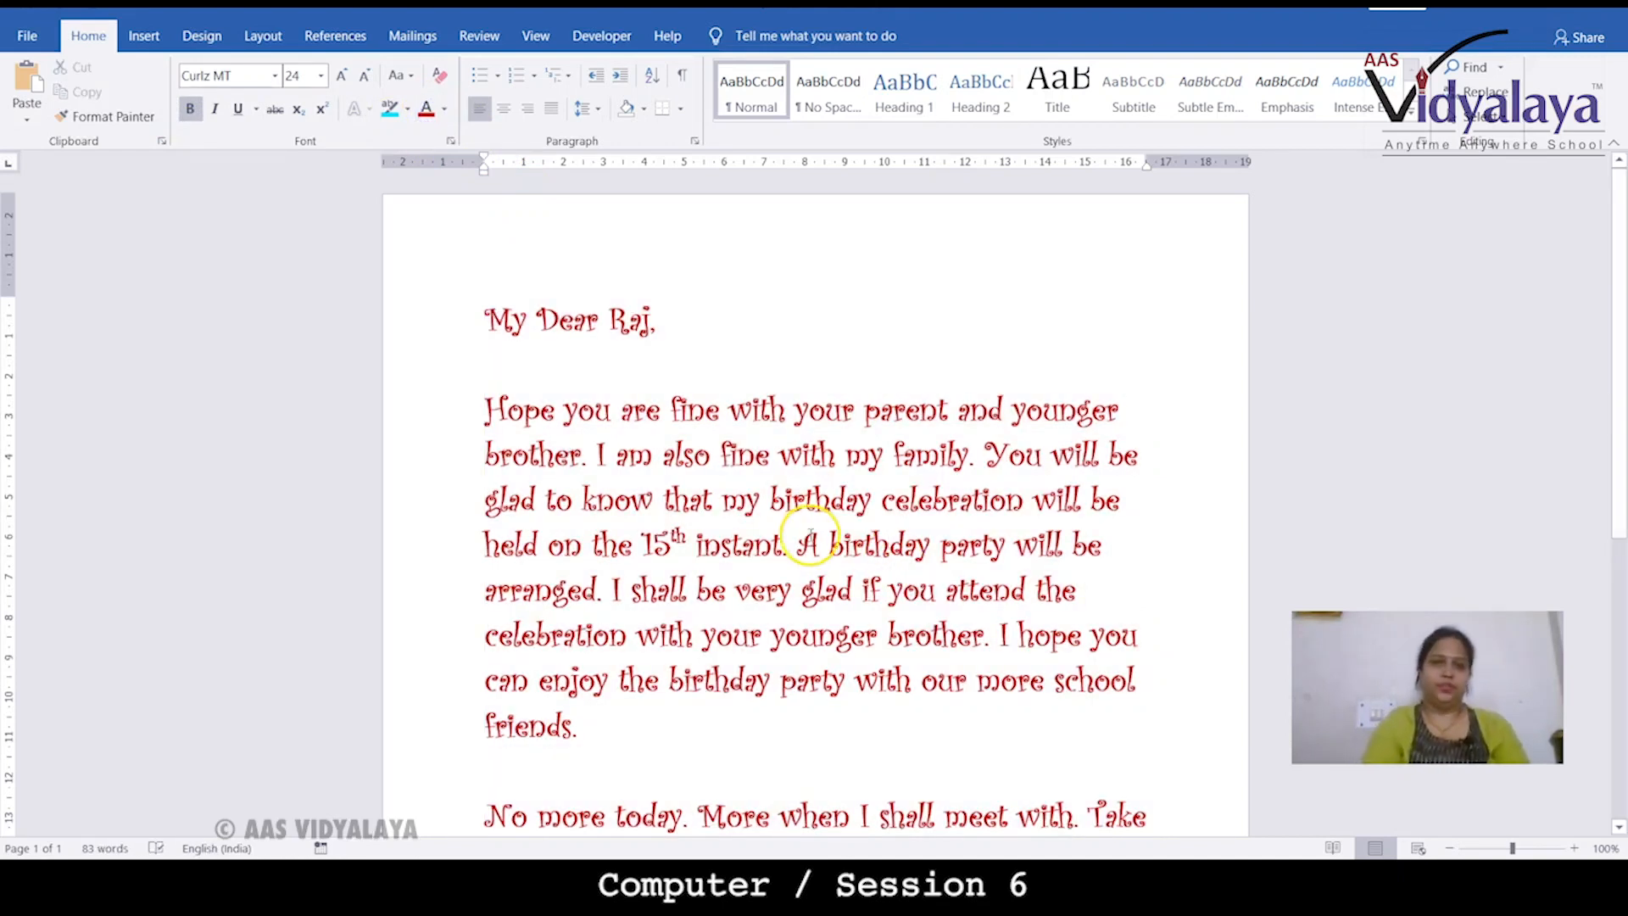
Step: Recolor all of the letter's text with the standard dark blue font color
key(ctrl+a)
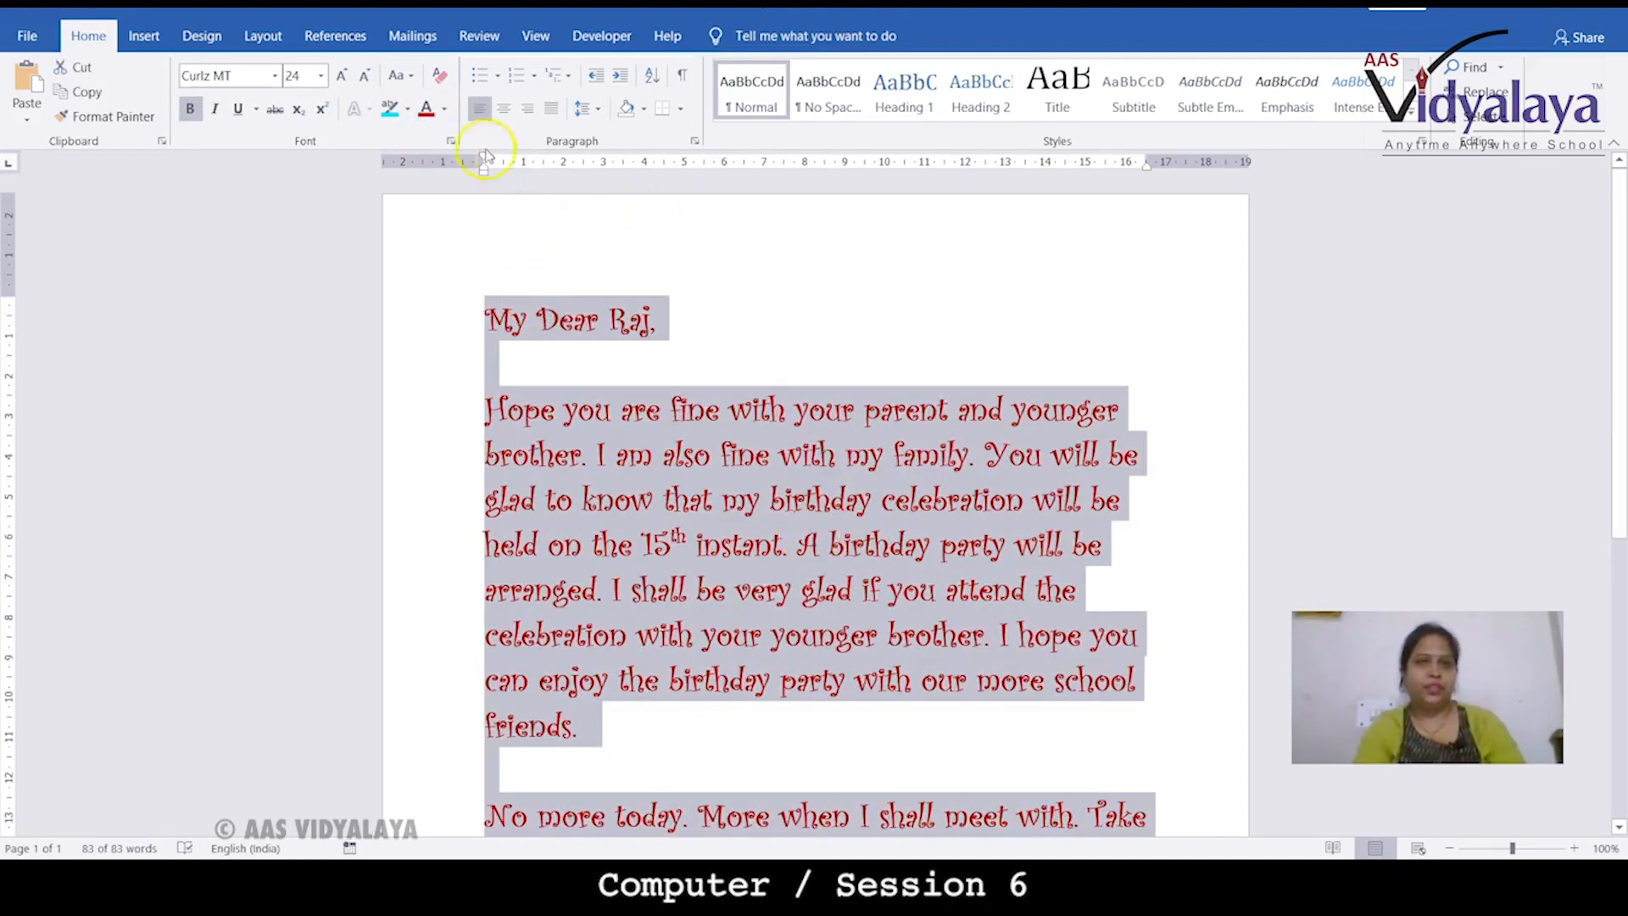
click(444, 110)
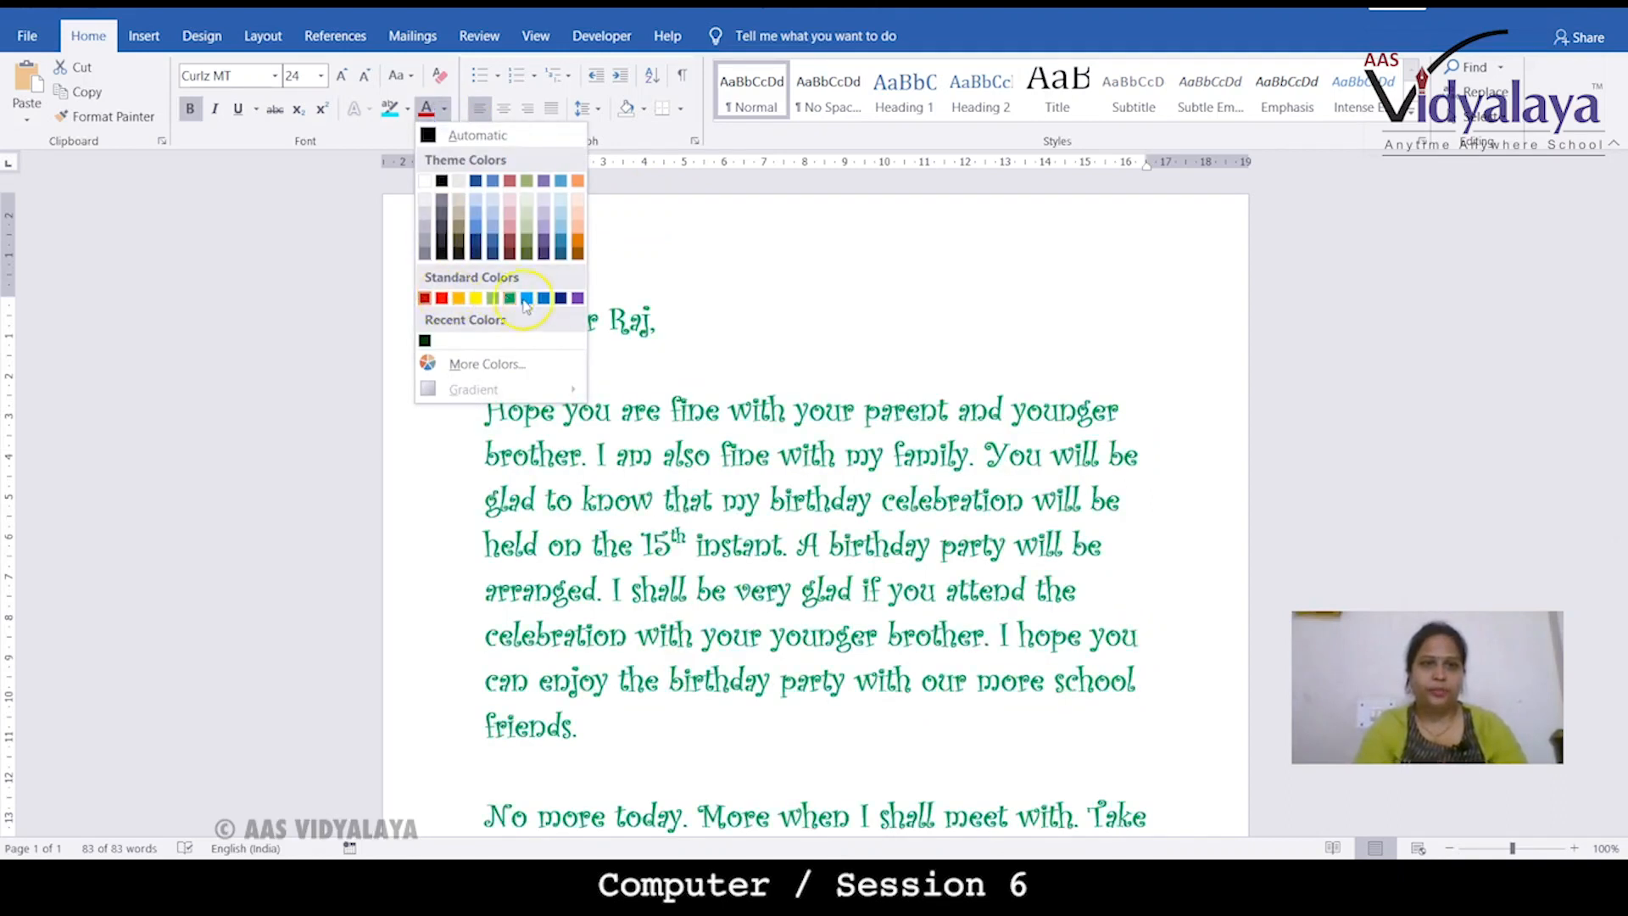
click(562, 300)
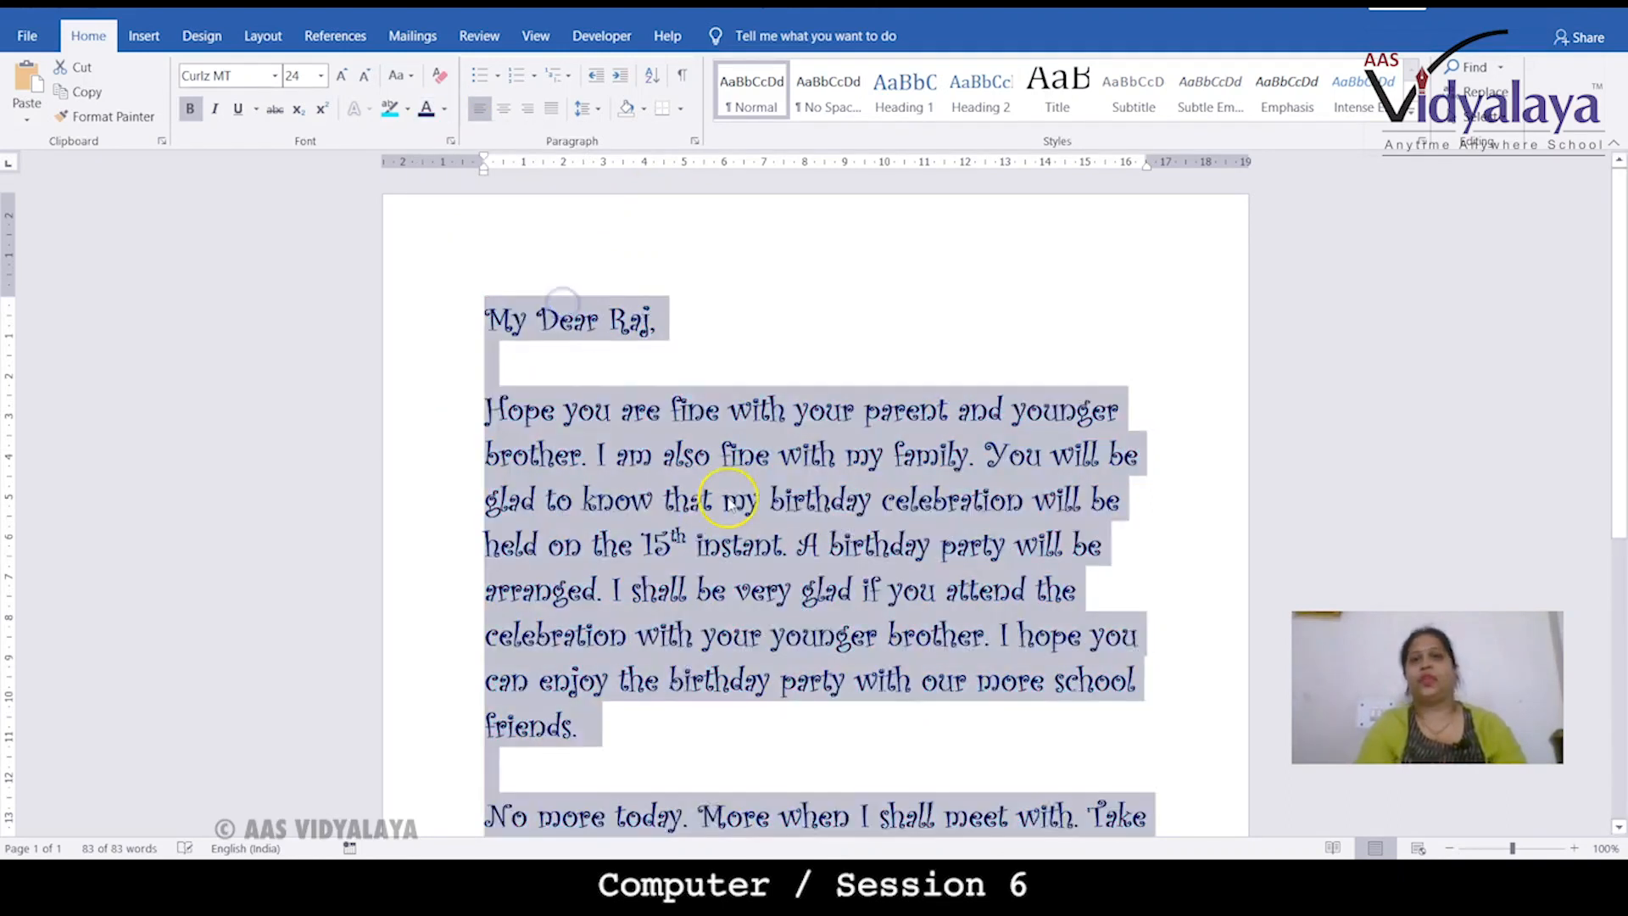
click(733, 502)
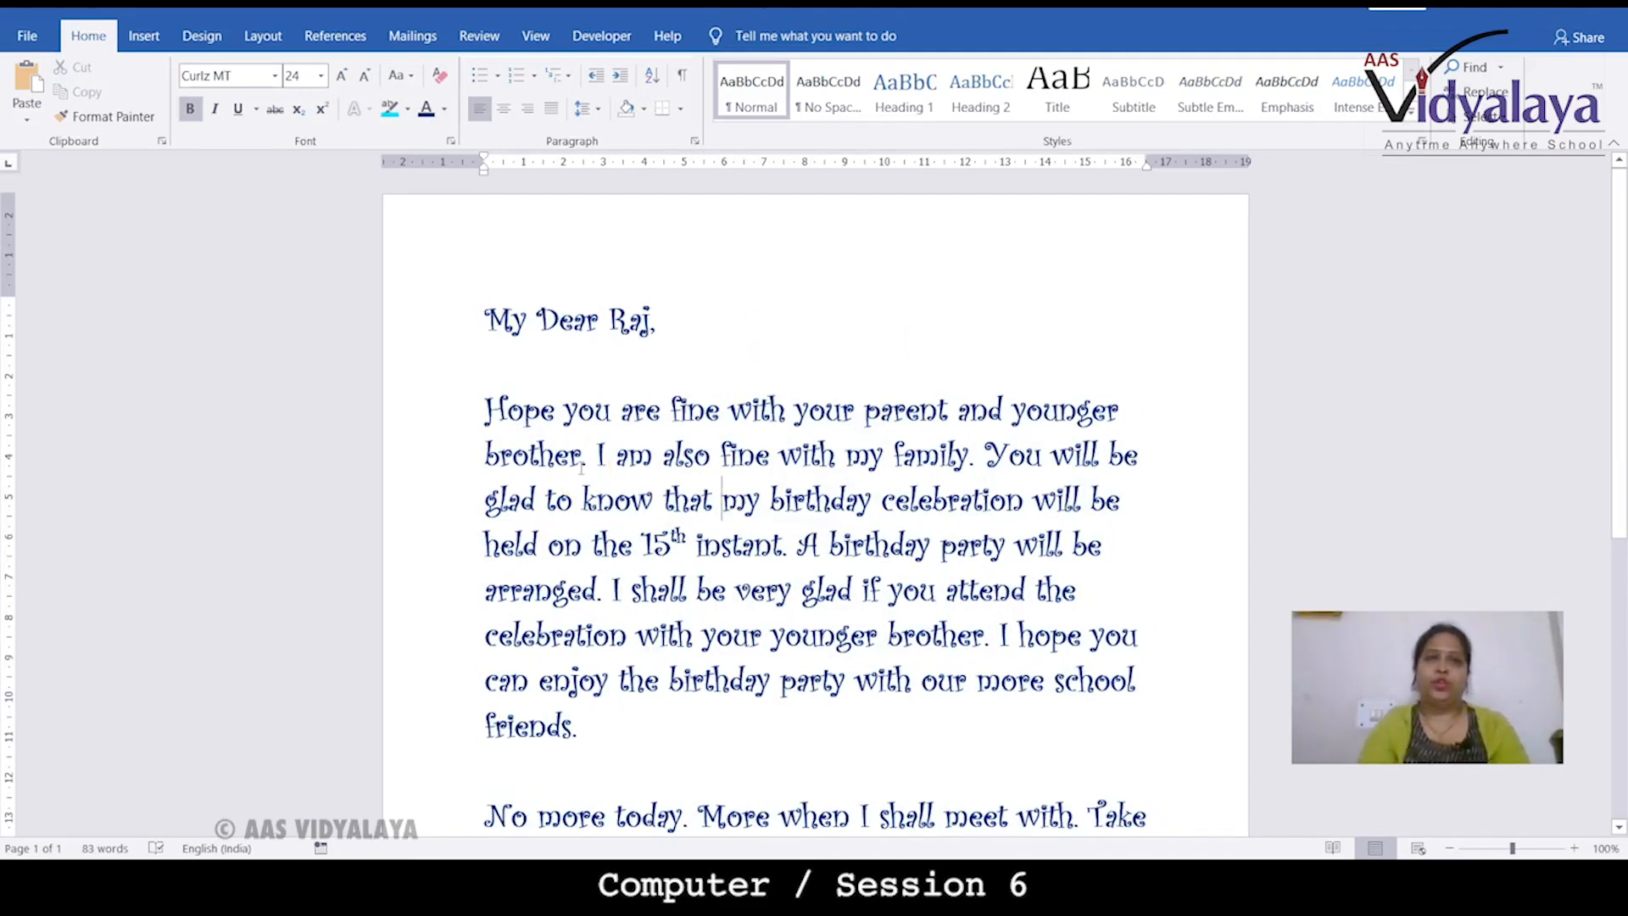
Step: Open the envelope creation settings for the letter
click(410, 36)
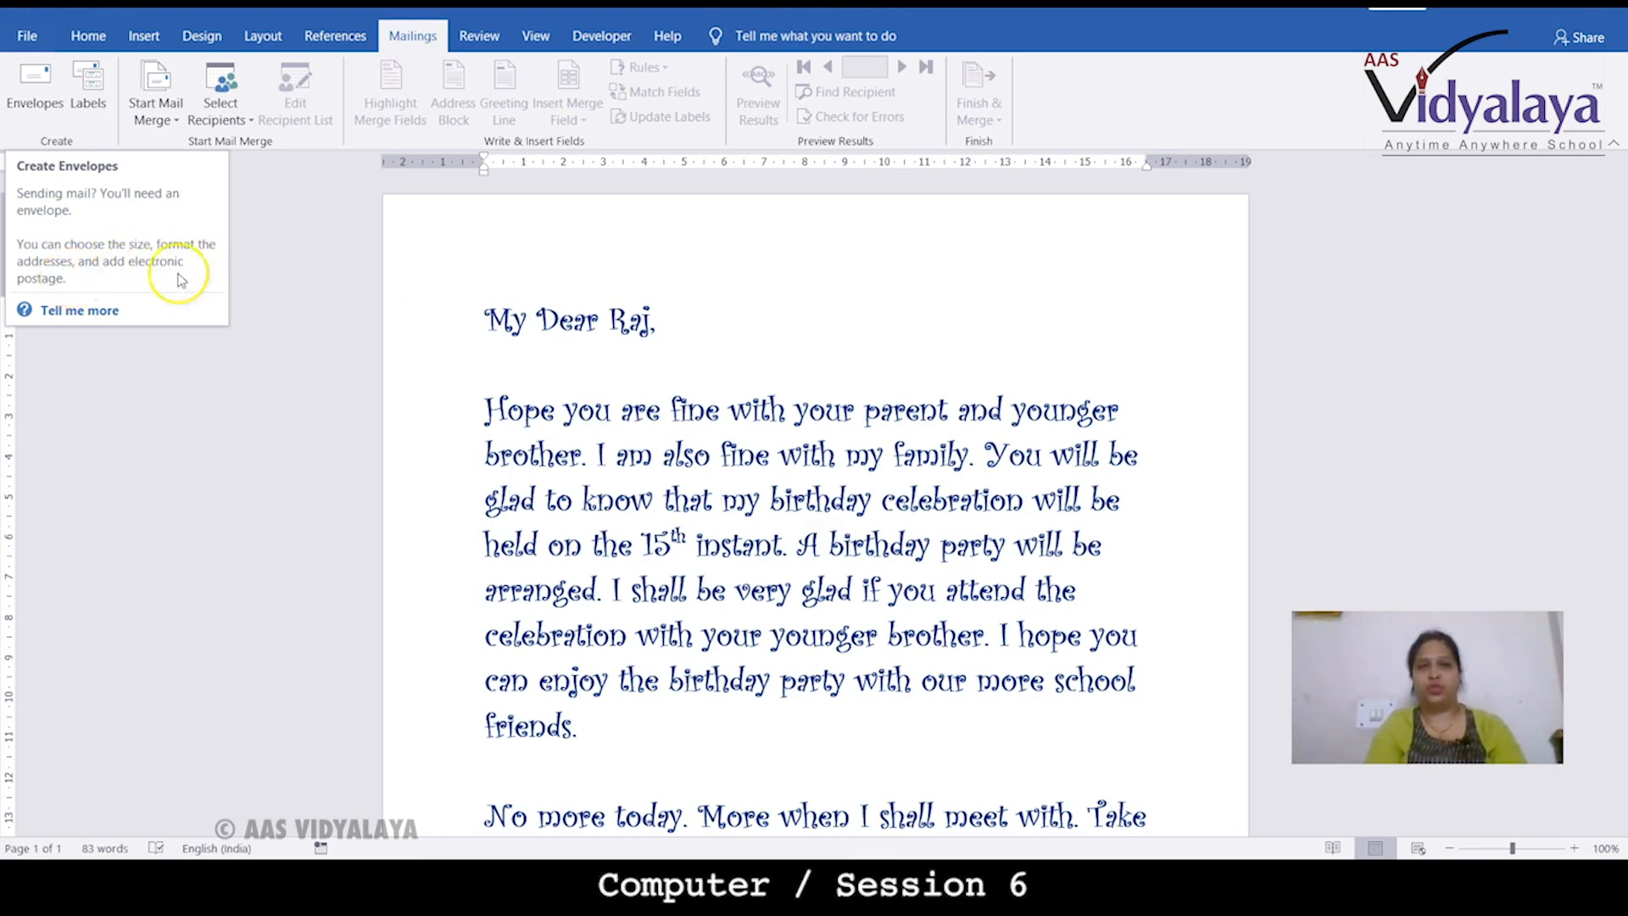
click(483, 279)
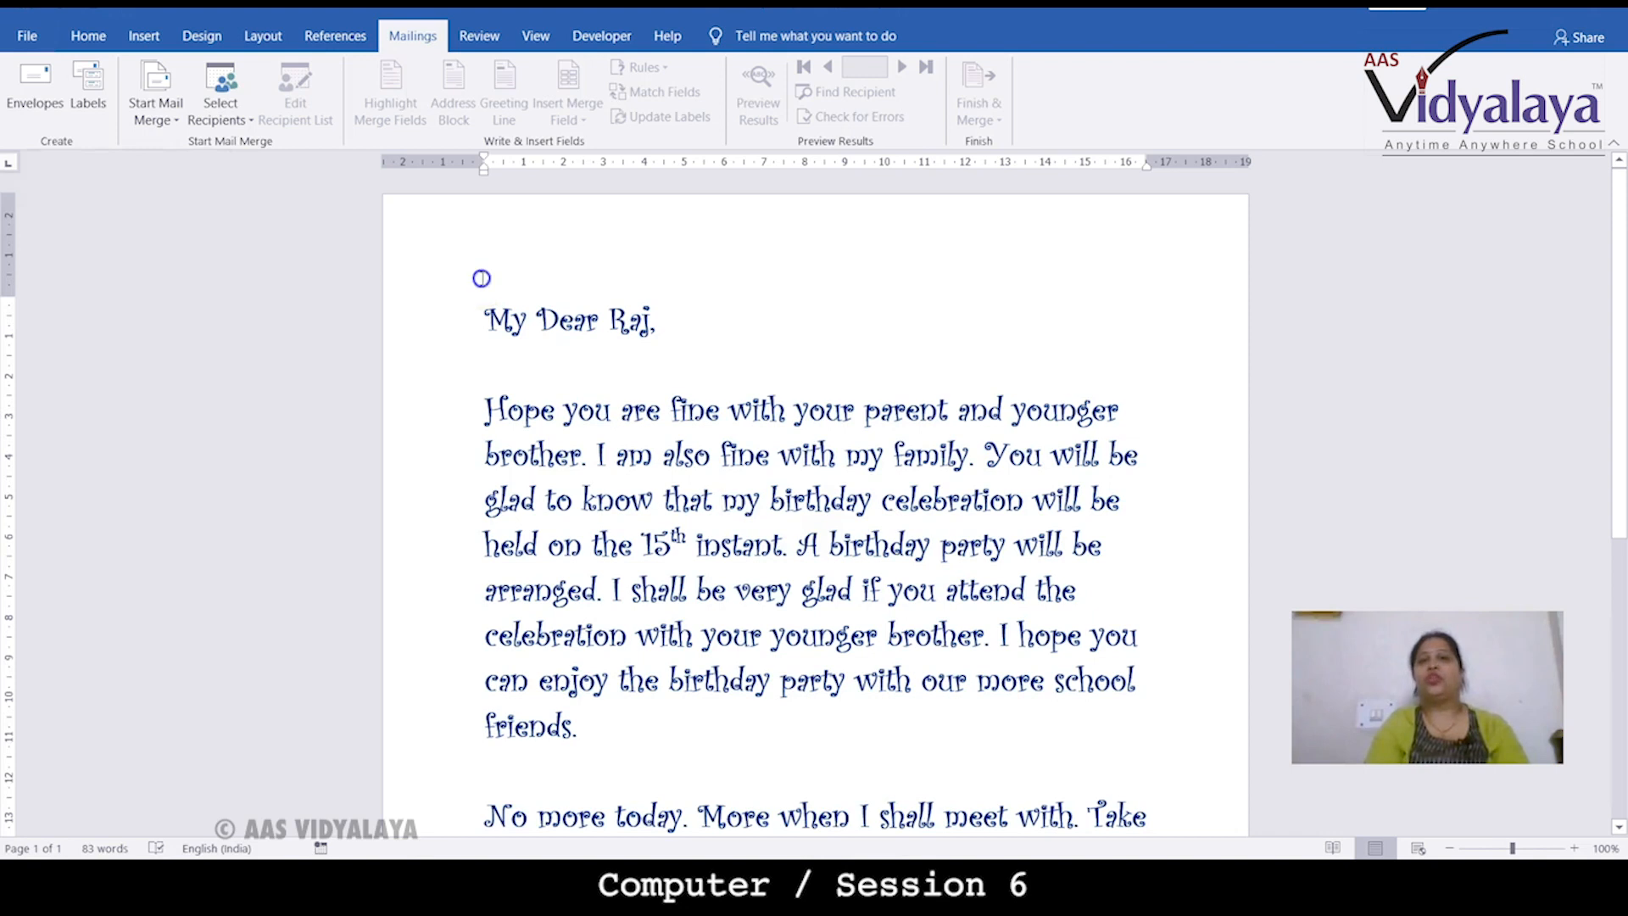
click(31, 107)
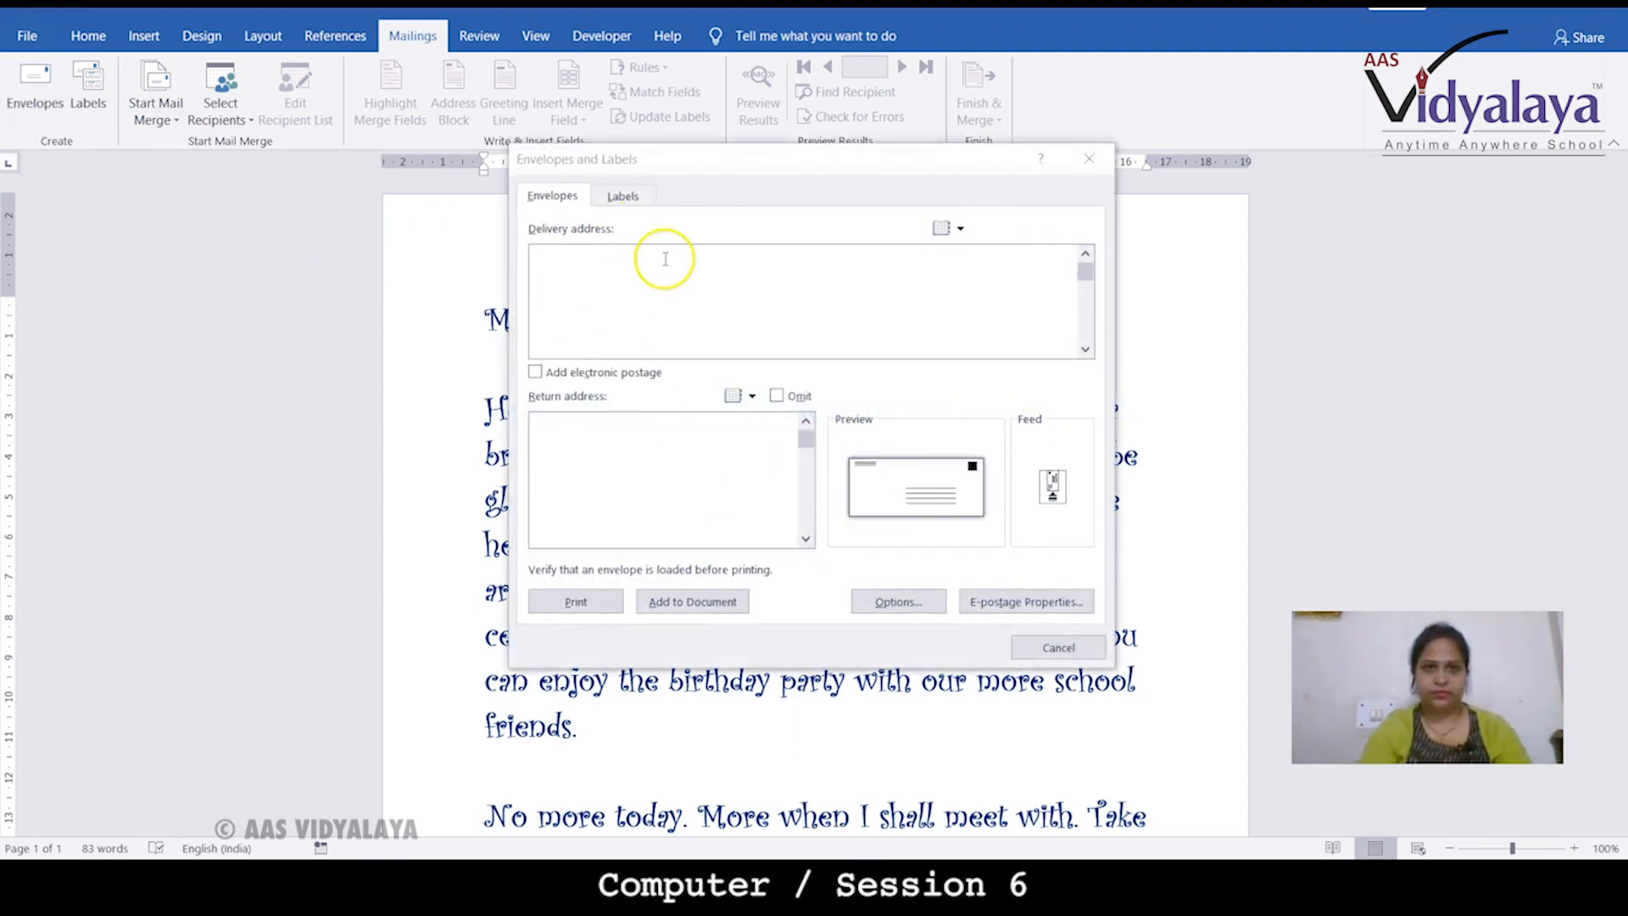
Step: Try to add electronic postage to the envelope, declining the visit to the add-ins website
click(603, 284)
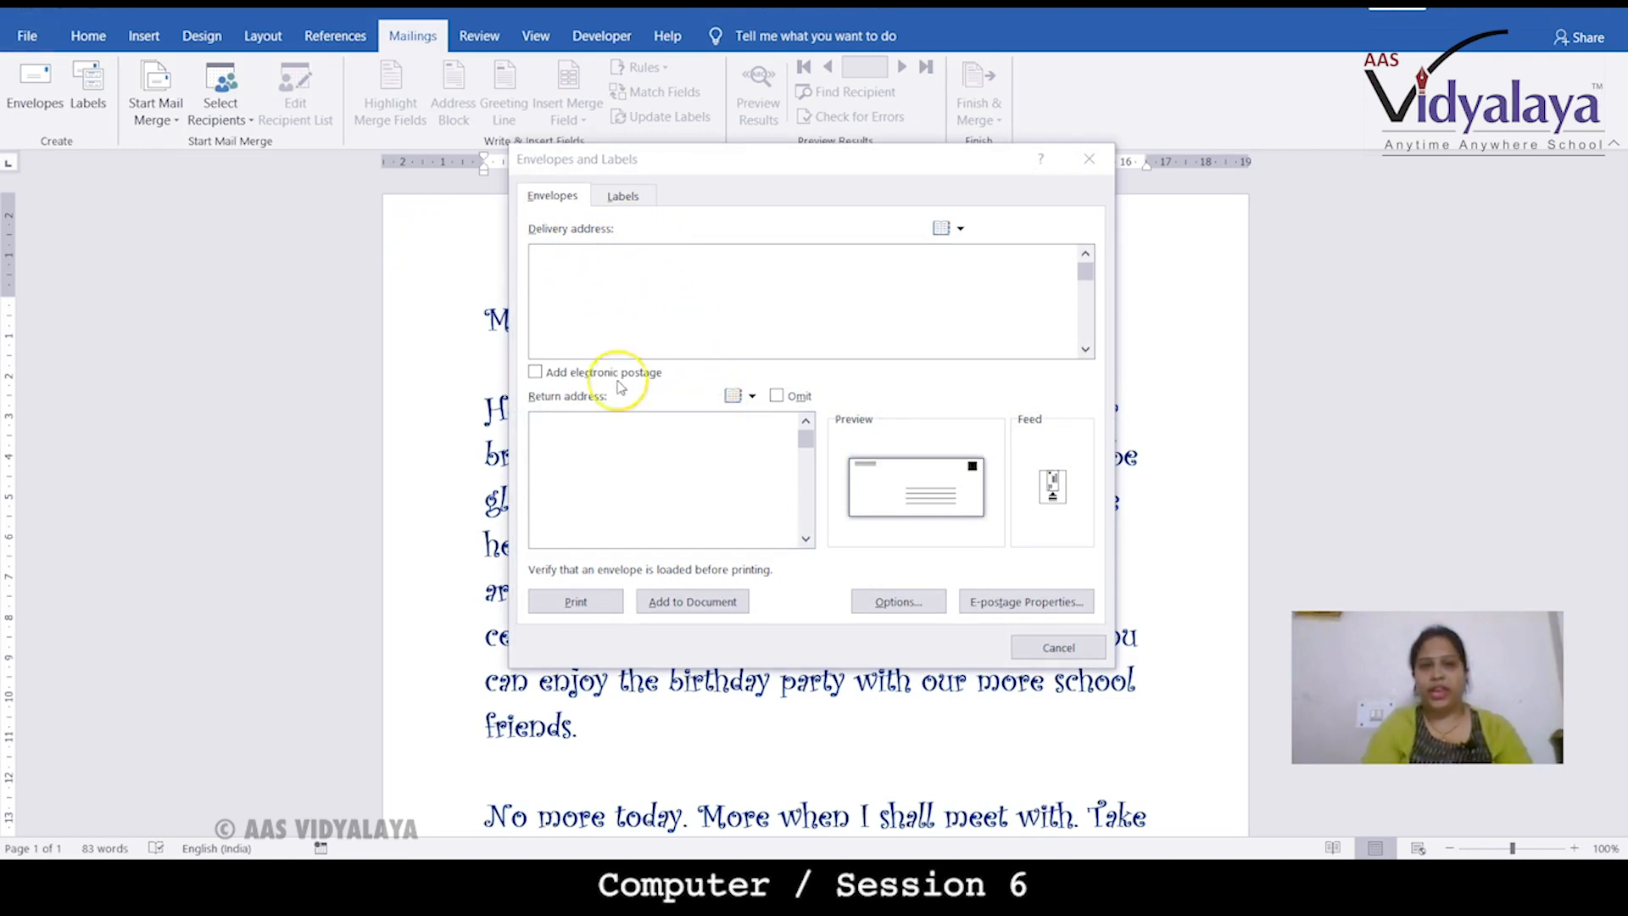
click(535, 372)
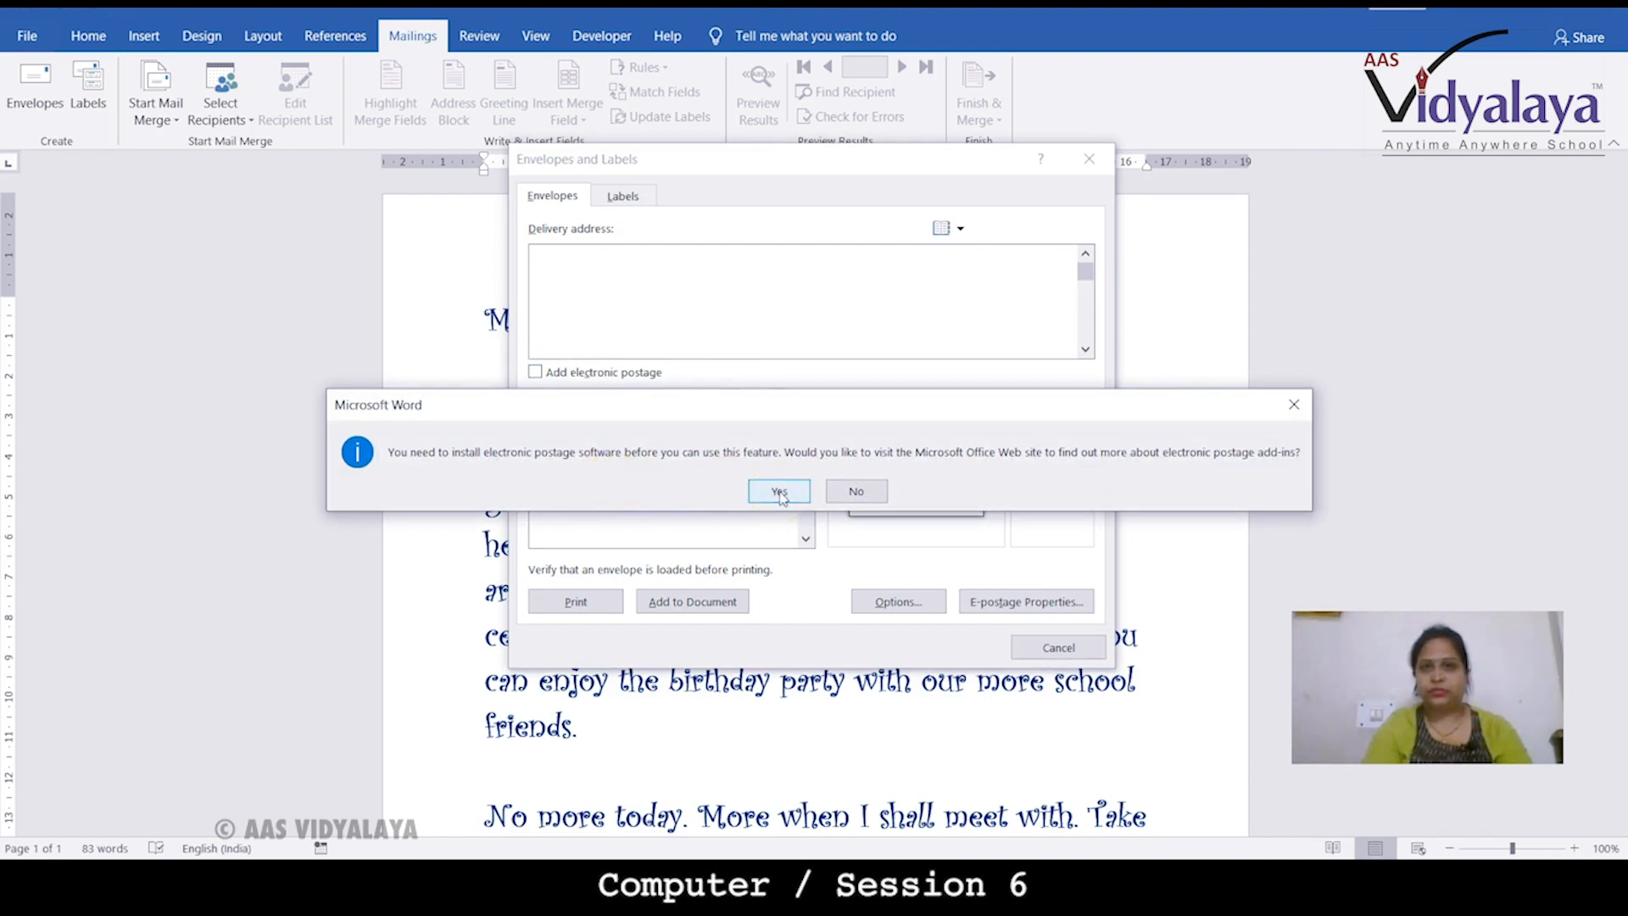
click(859, 492)
Step: Enter the recipient's delivery address for the envelope on two lines, with the city on the second line
click(793, 311)
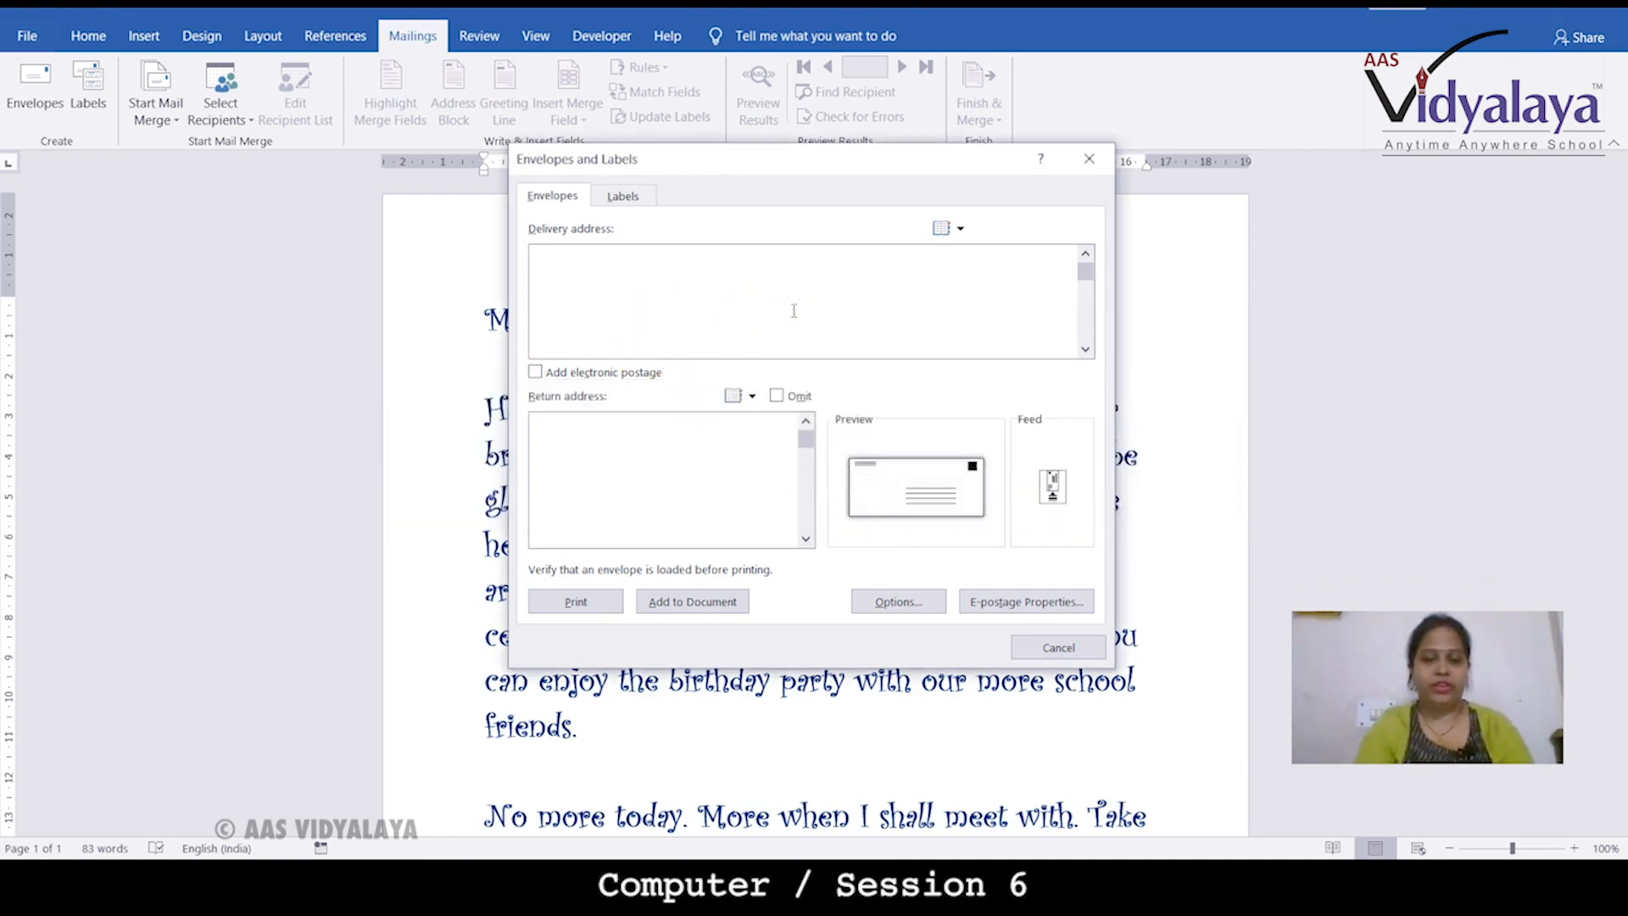
text(xyz area)
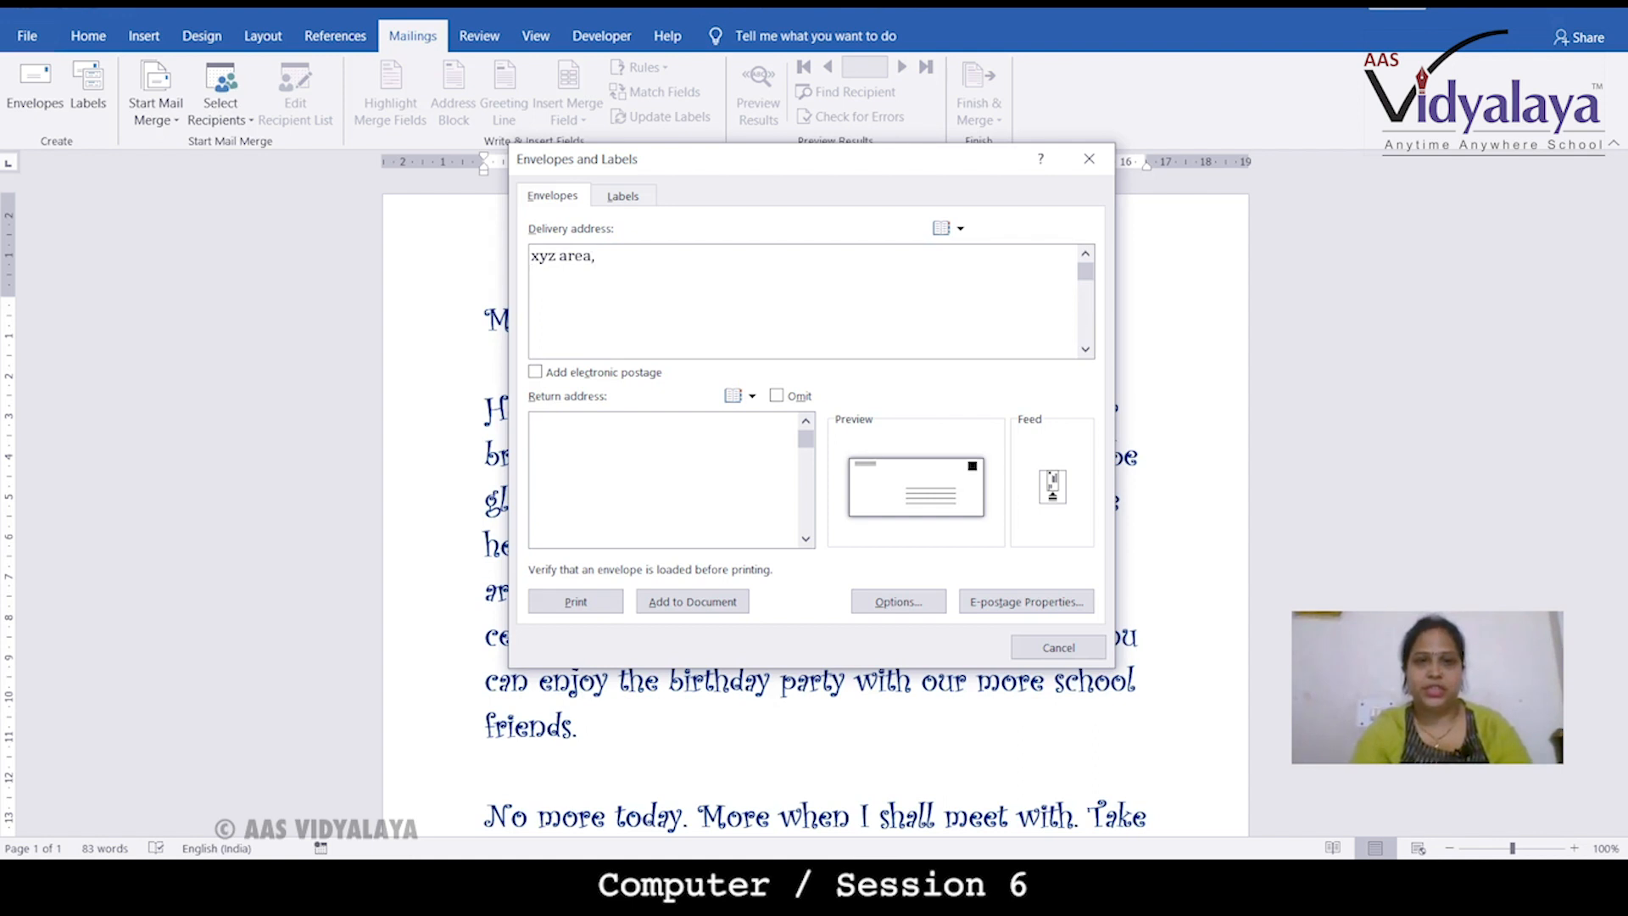
text(, dlh)
key(BackSpace)
key(BackSpace)
key(BackSpace)
text(el)
key(BackSpace)
key(BackSpace)
key(BackSpace)
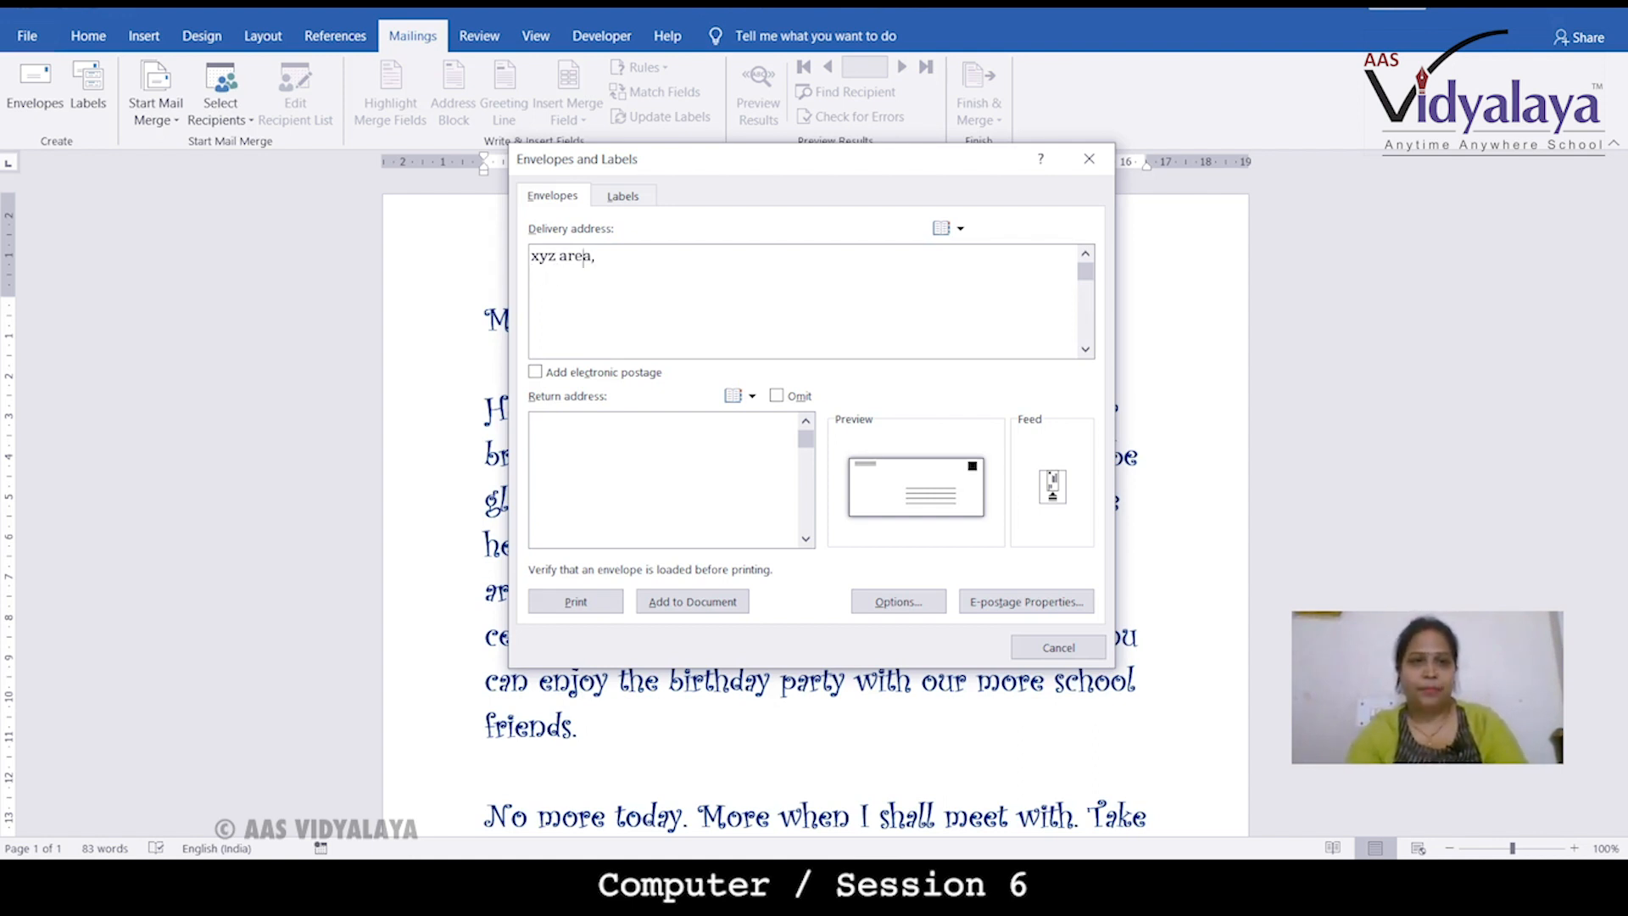
key(Return)
text(Delhi)
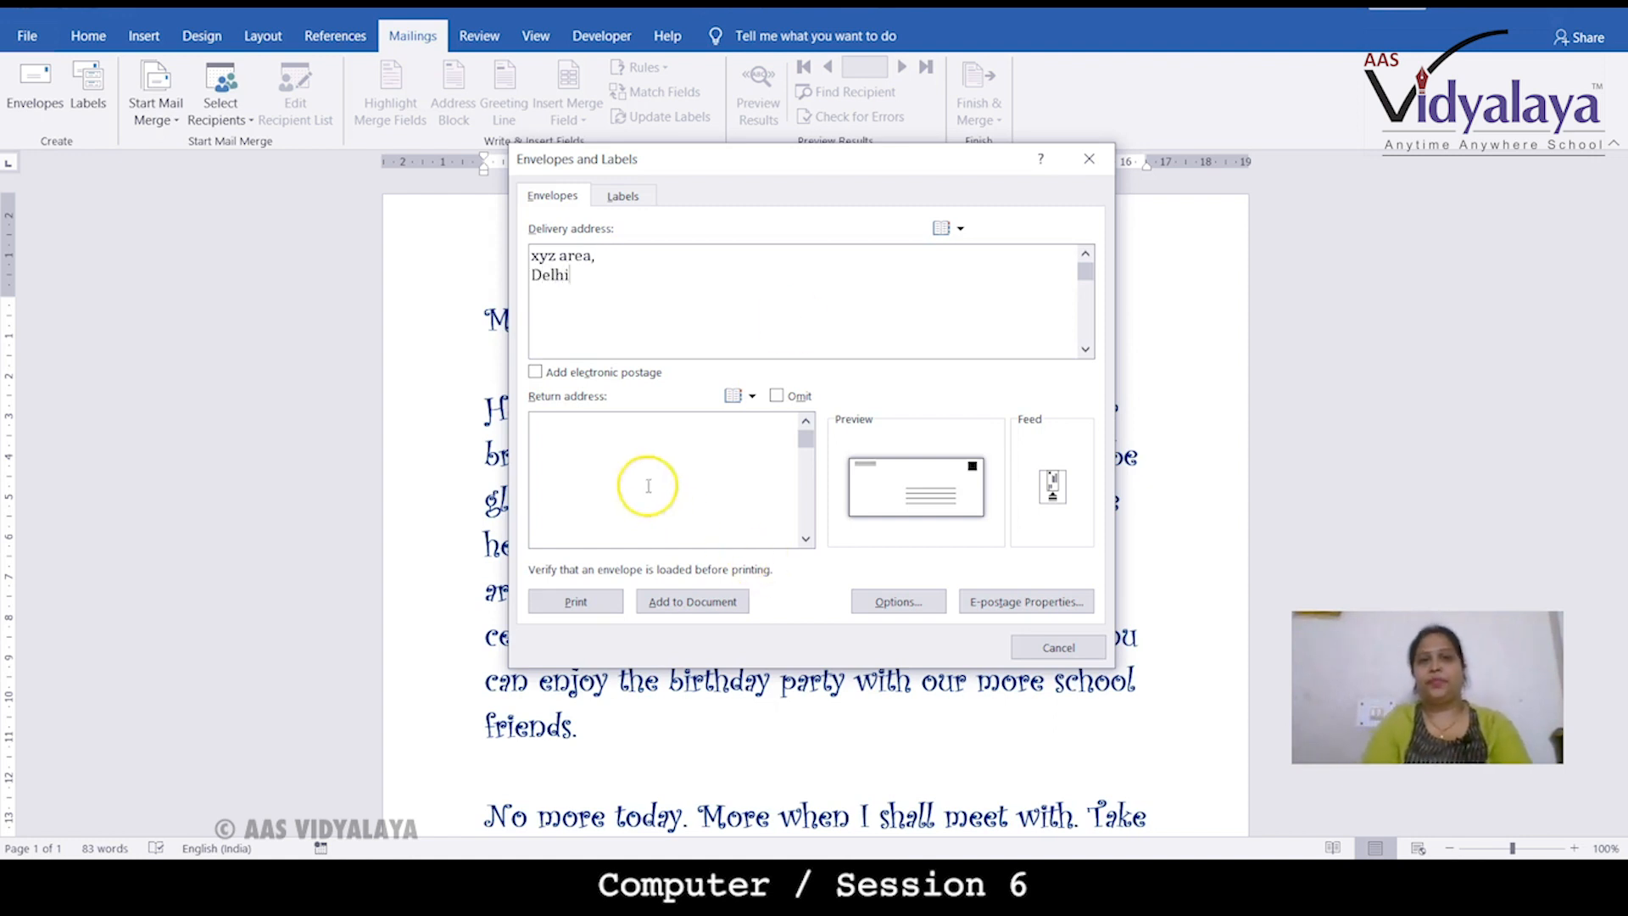
Step: Enter the sender's return address on two lines and leave it included on the envelope
click(636, 447)
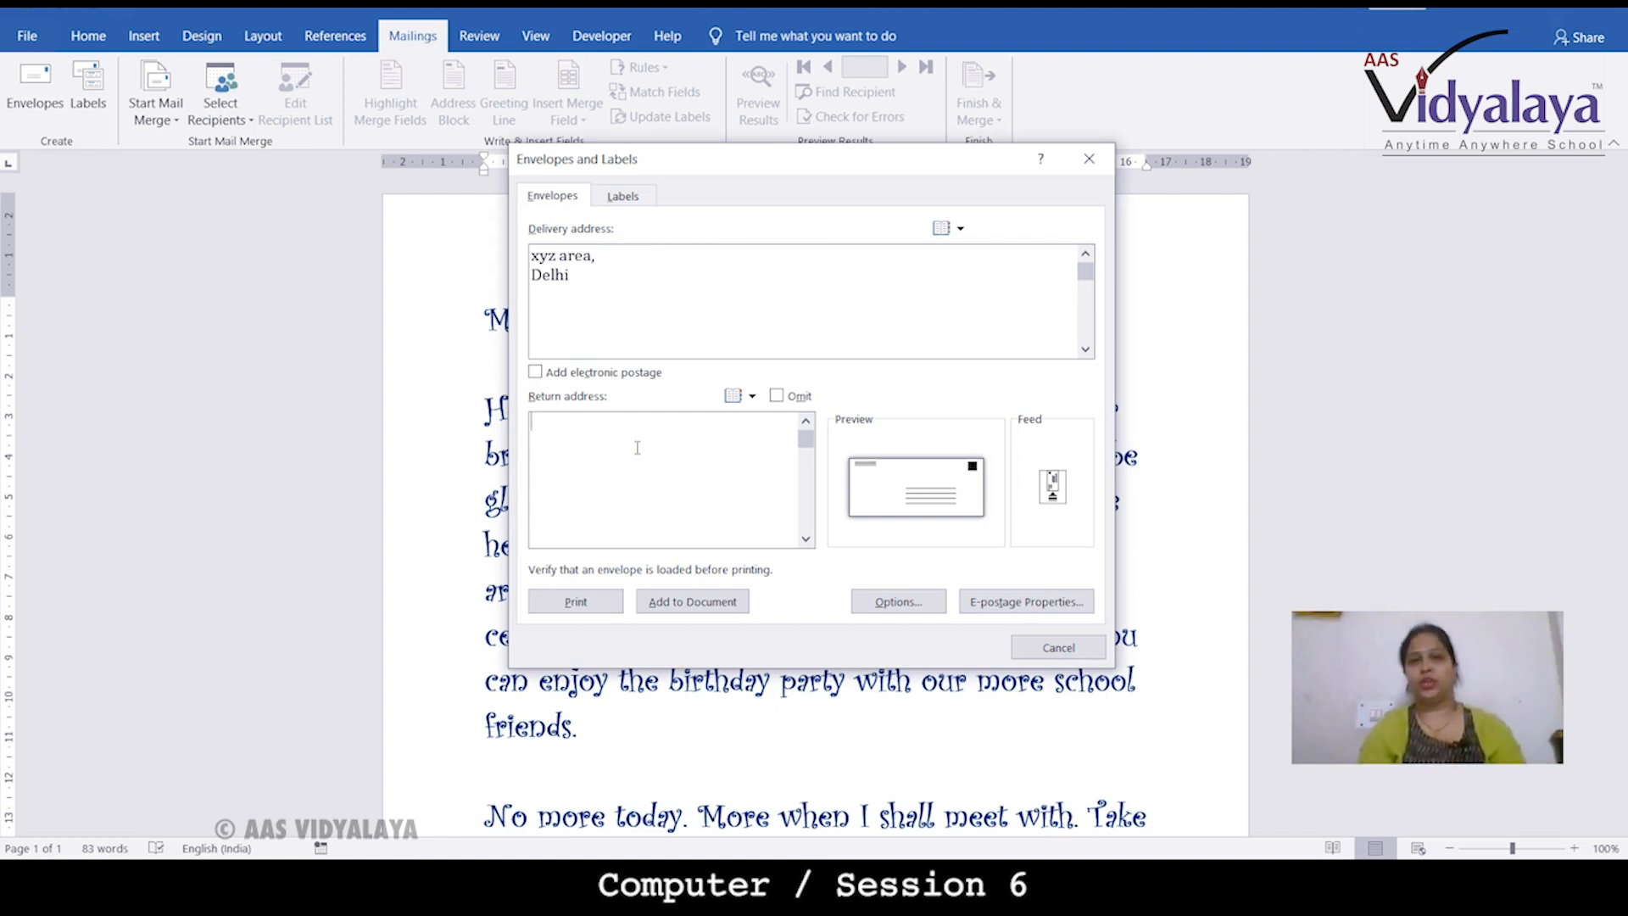
text(abc area)
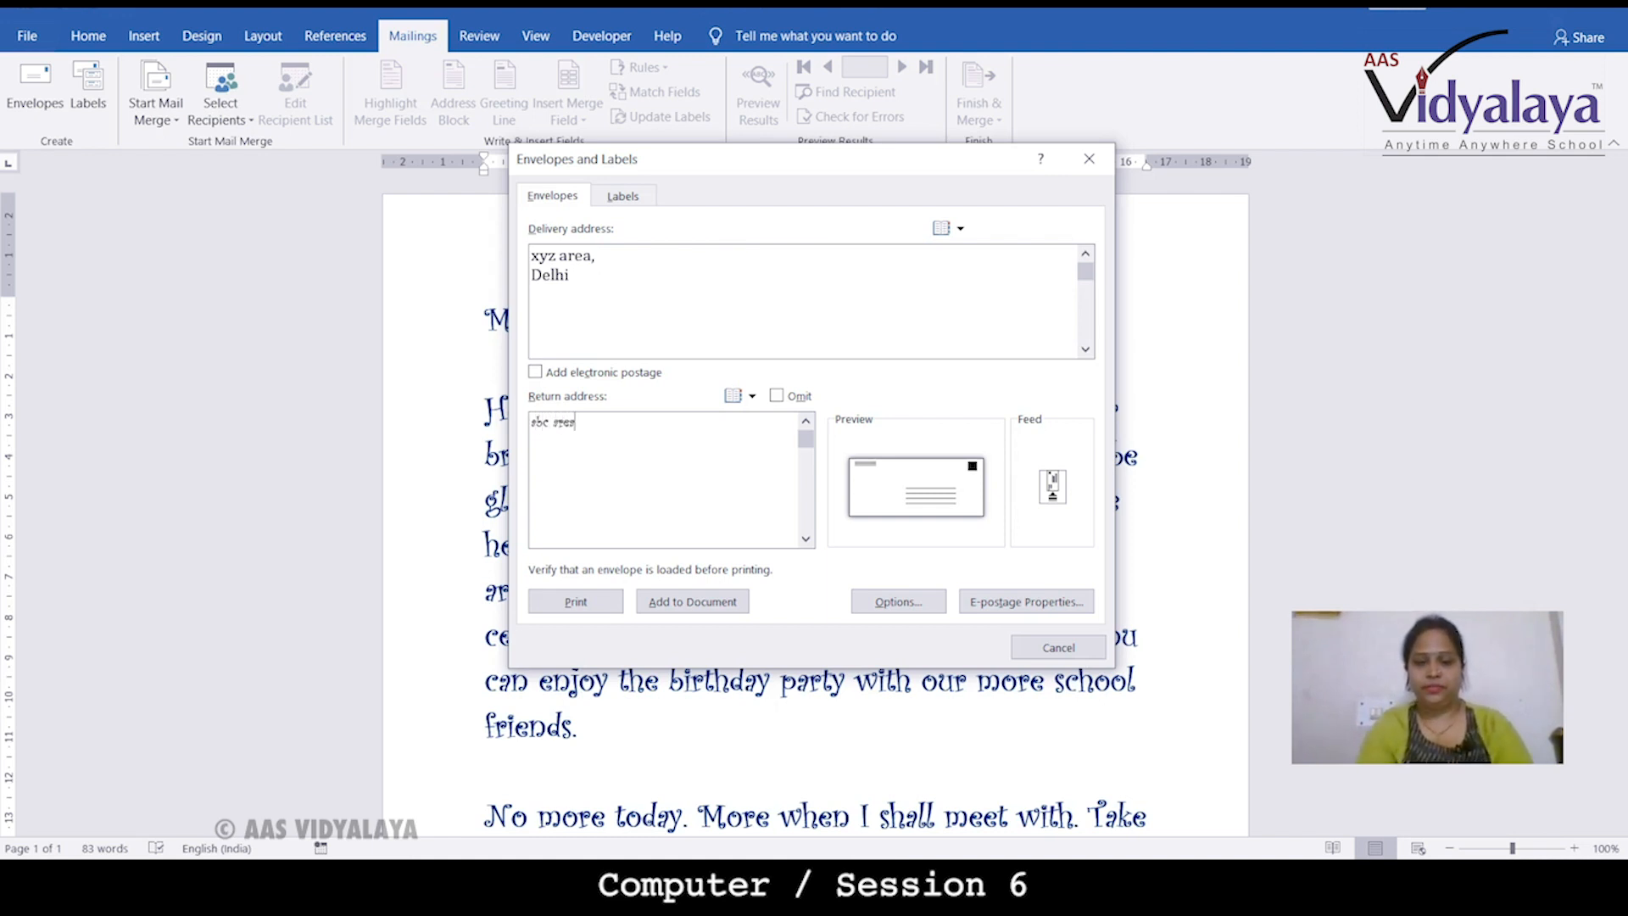
text(, mumbai)
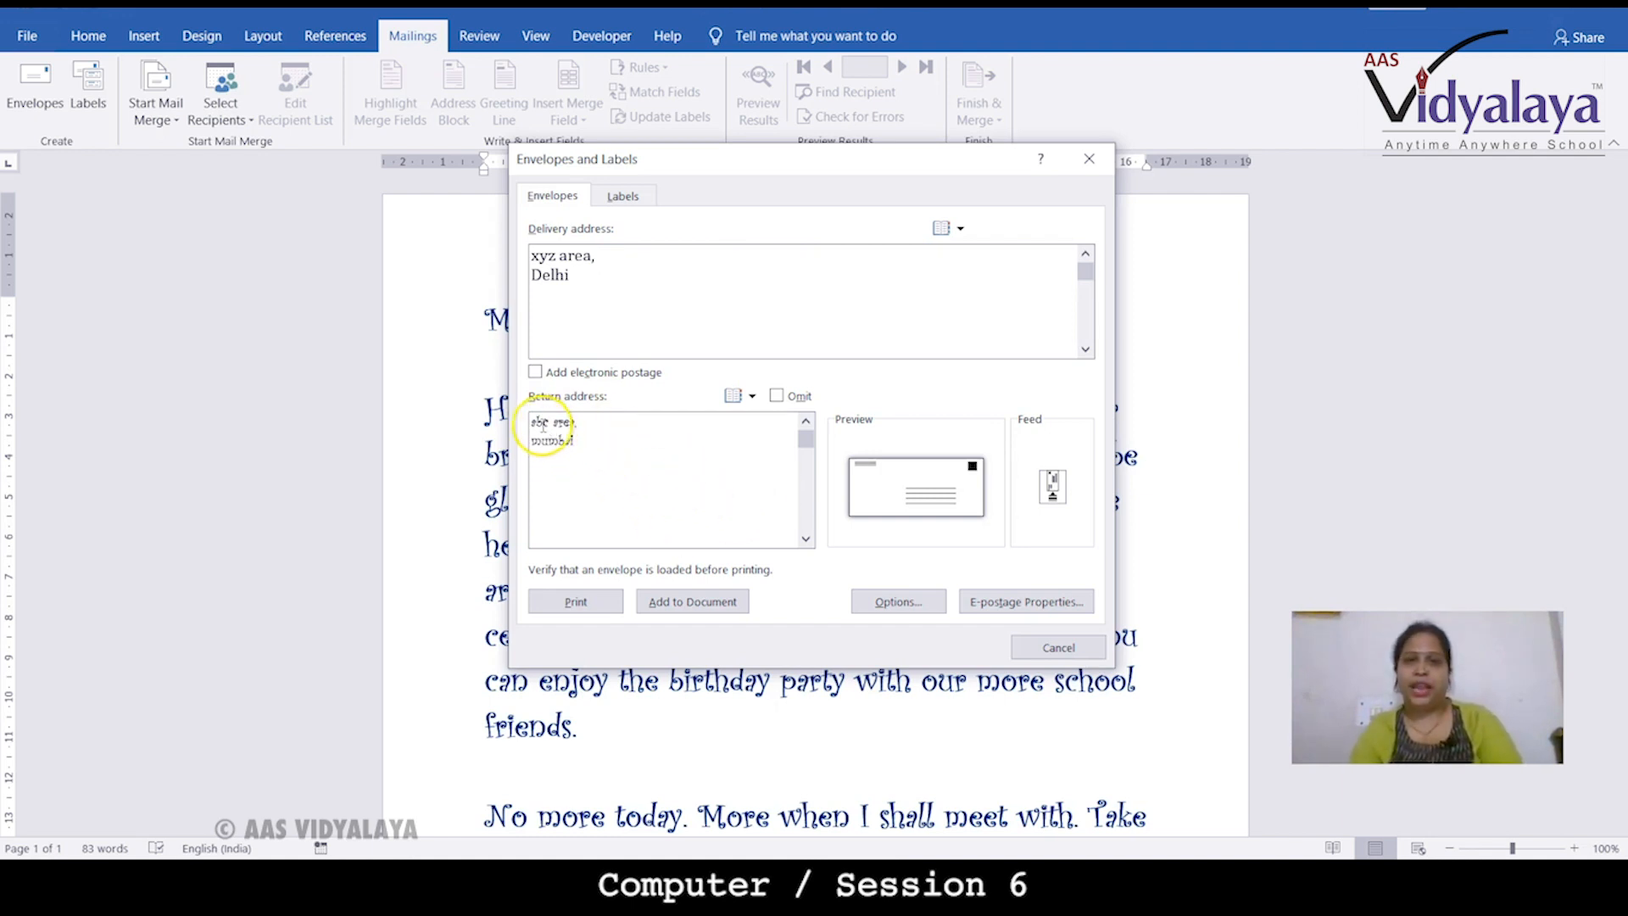
click(777, 396)
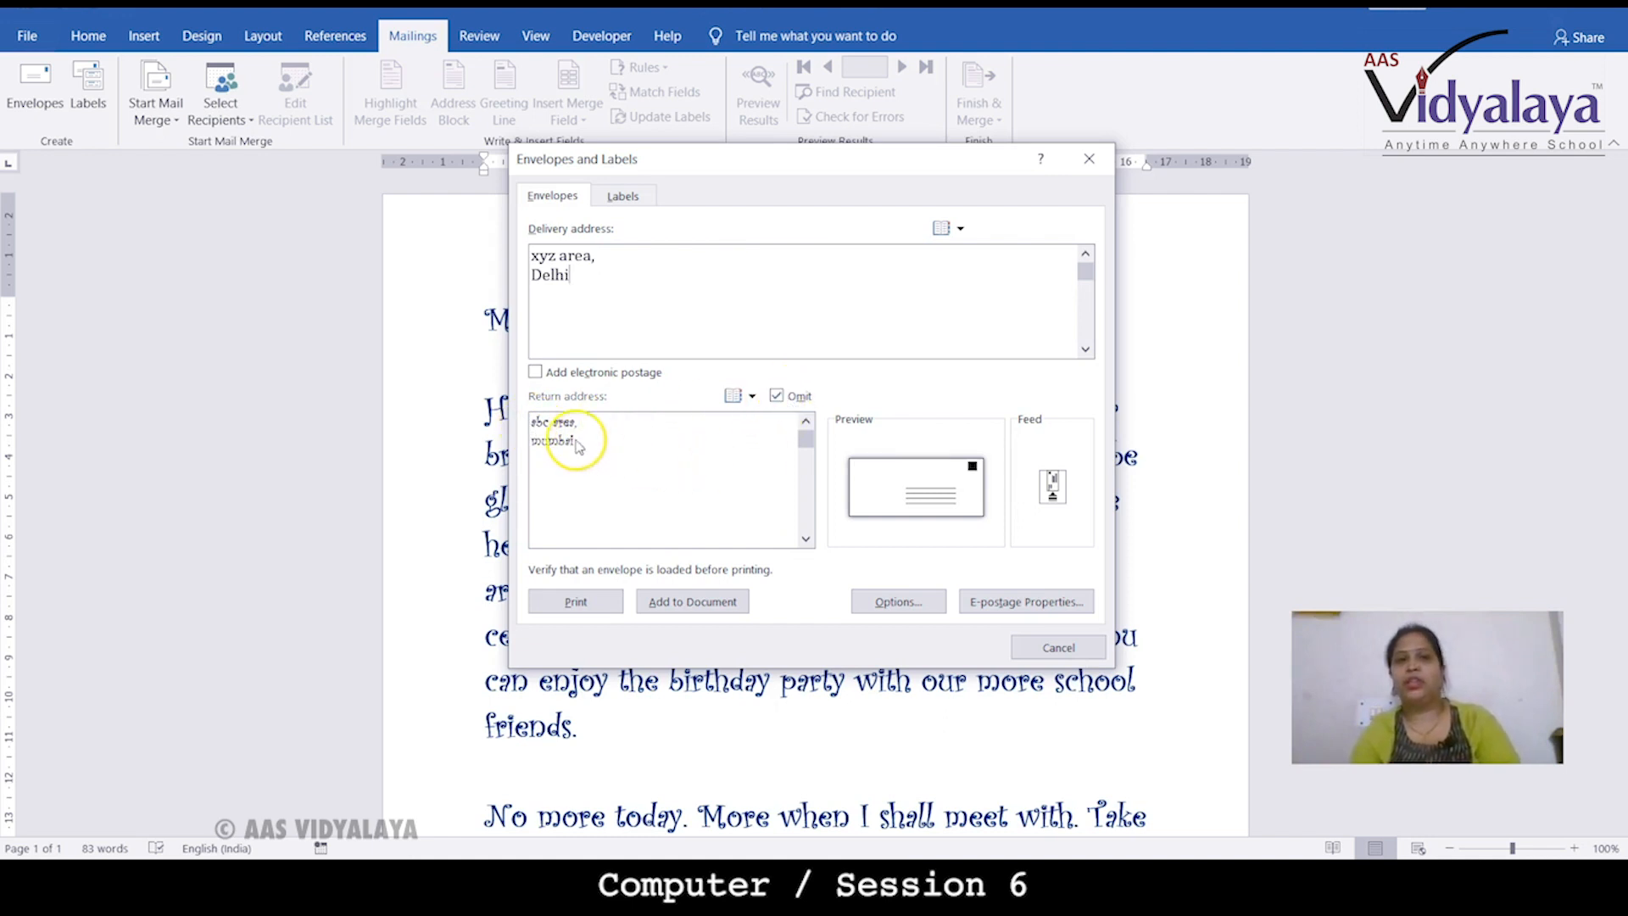
click(778, 396)
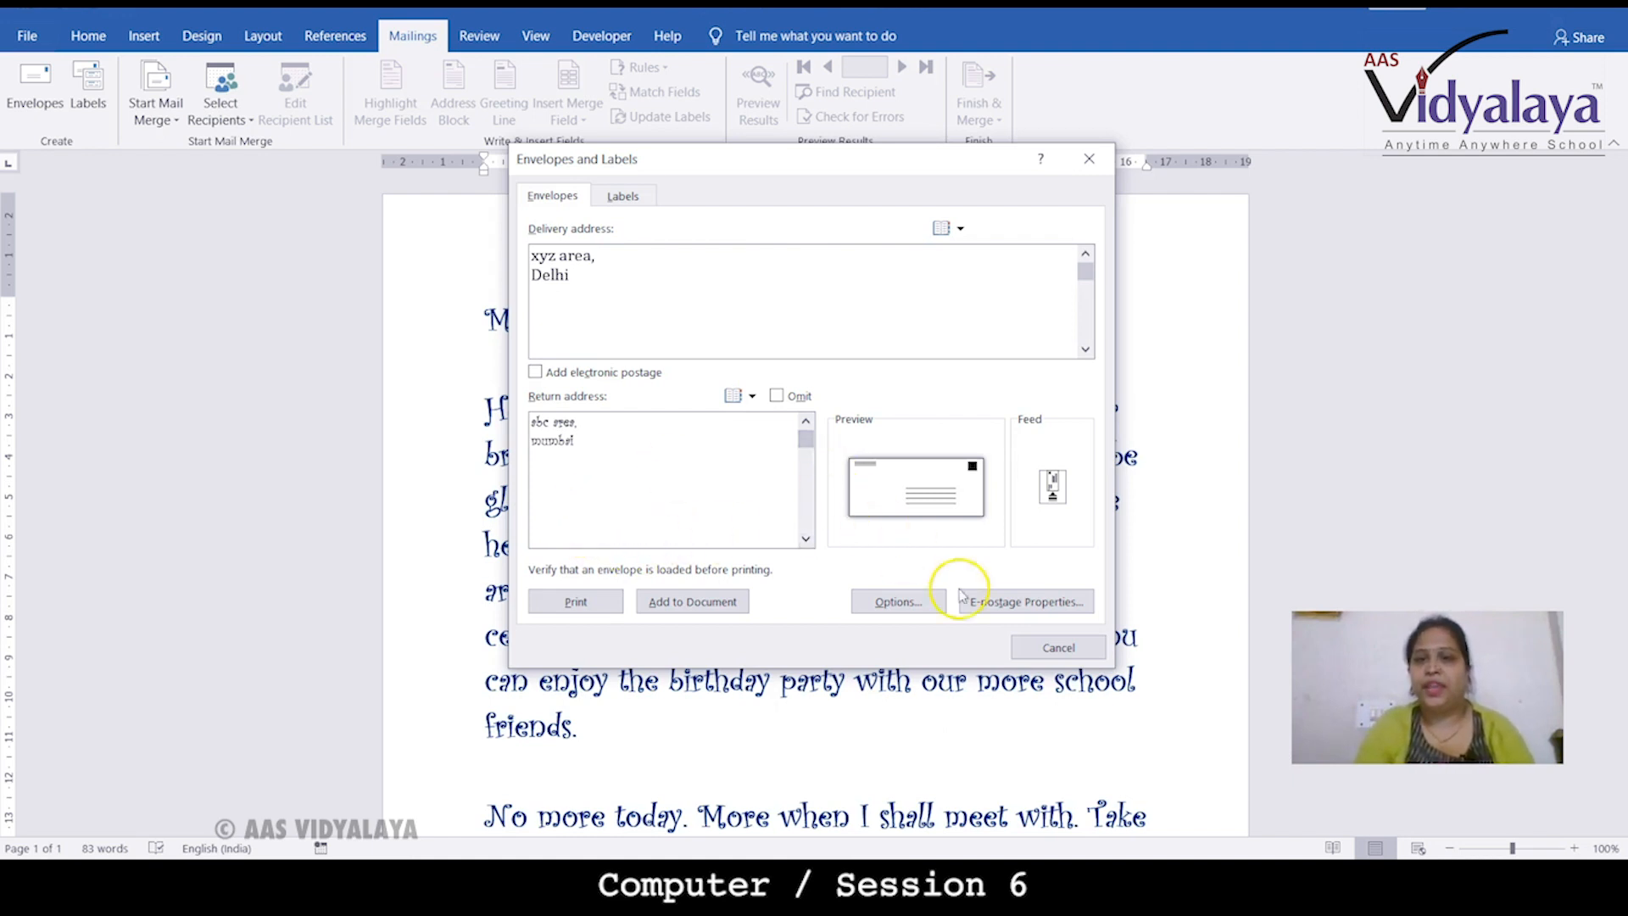
Step: Open the envelope options, look through the available envelope sizes and keep Size 10 (4 1/8 x 9 1/2 in)
click(871, 602)
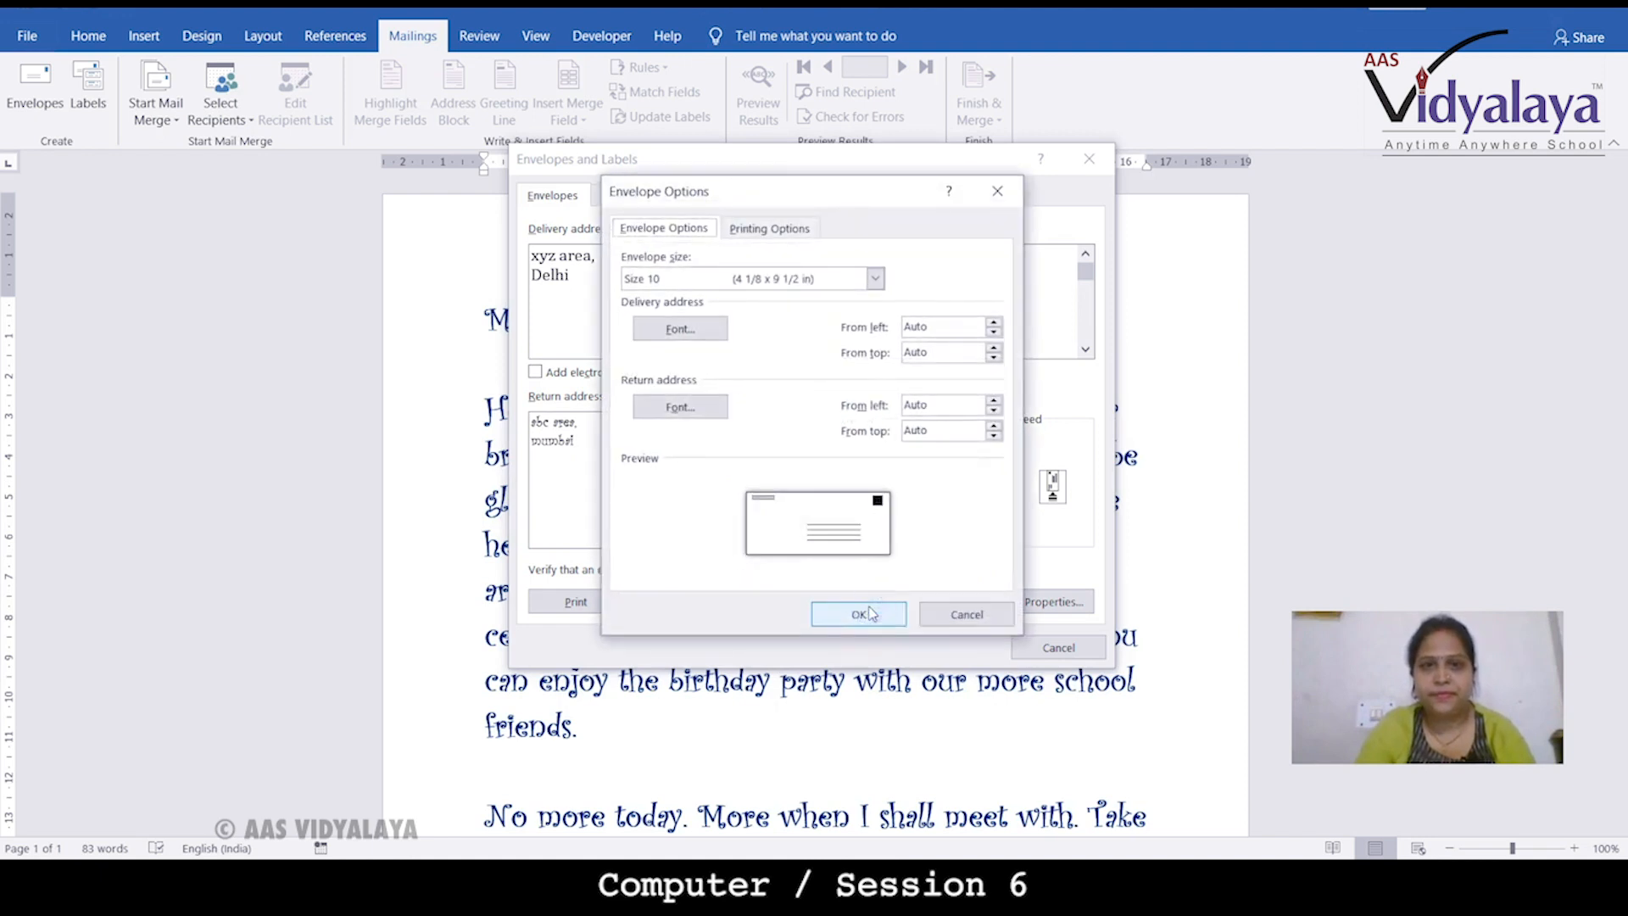
click(873, 278)
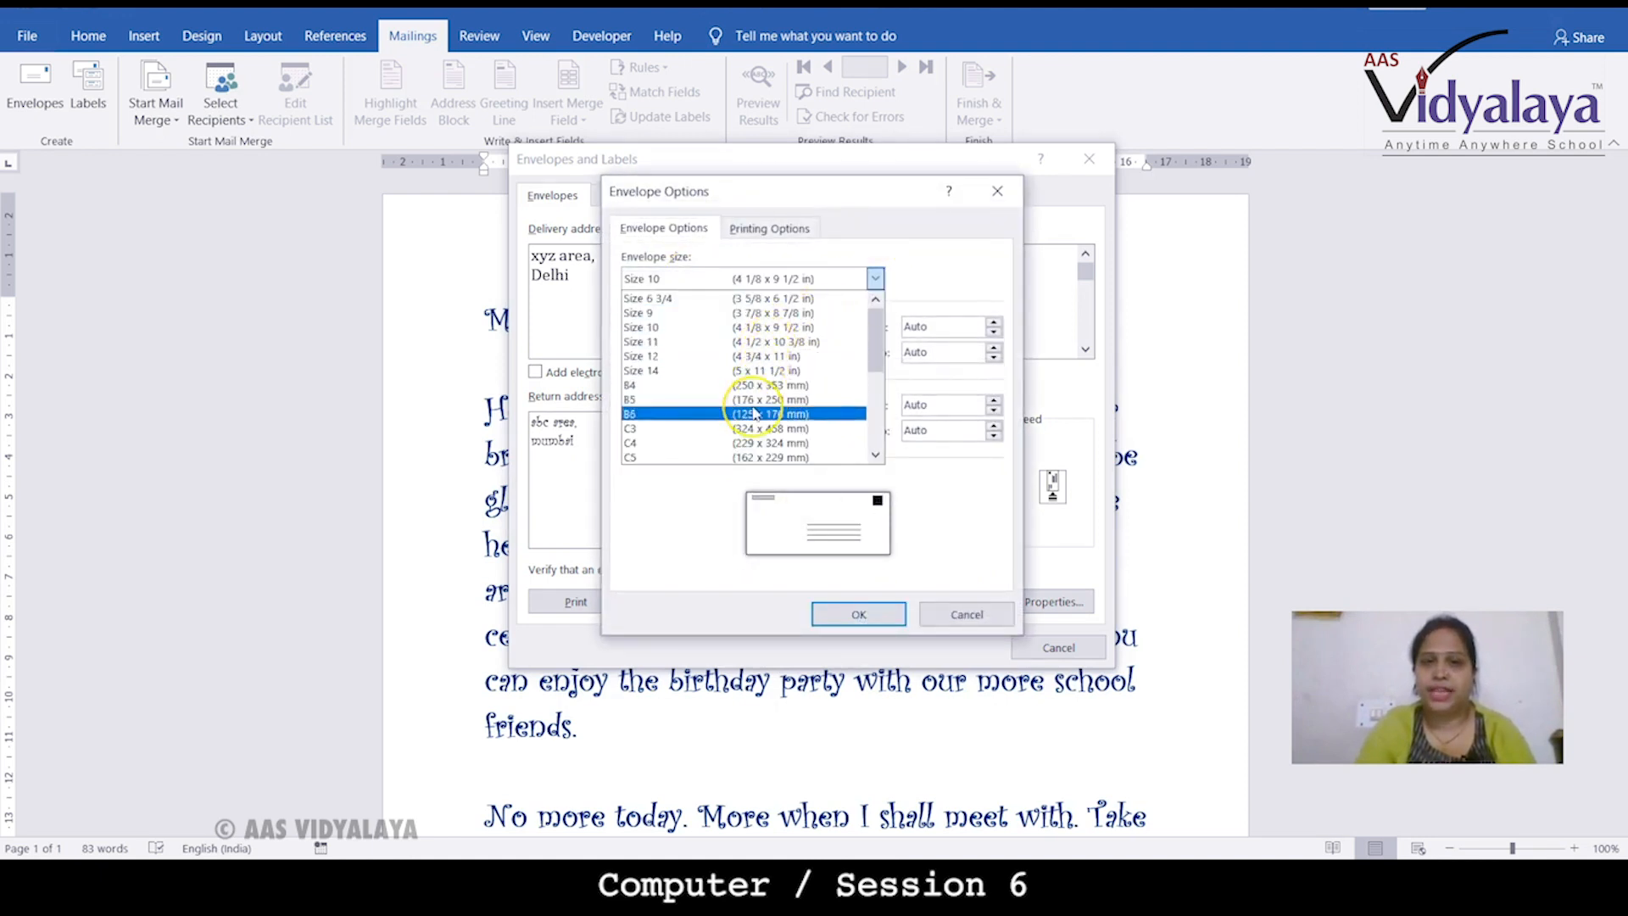
click(746, 446)
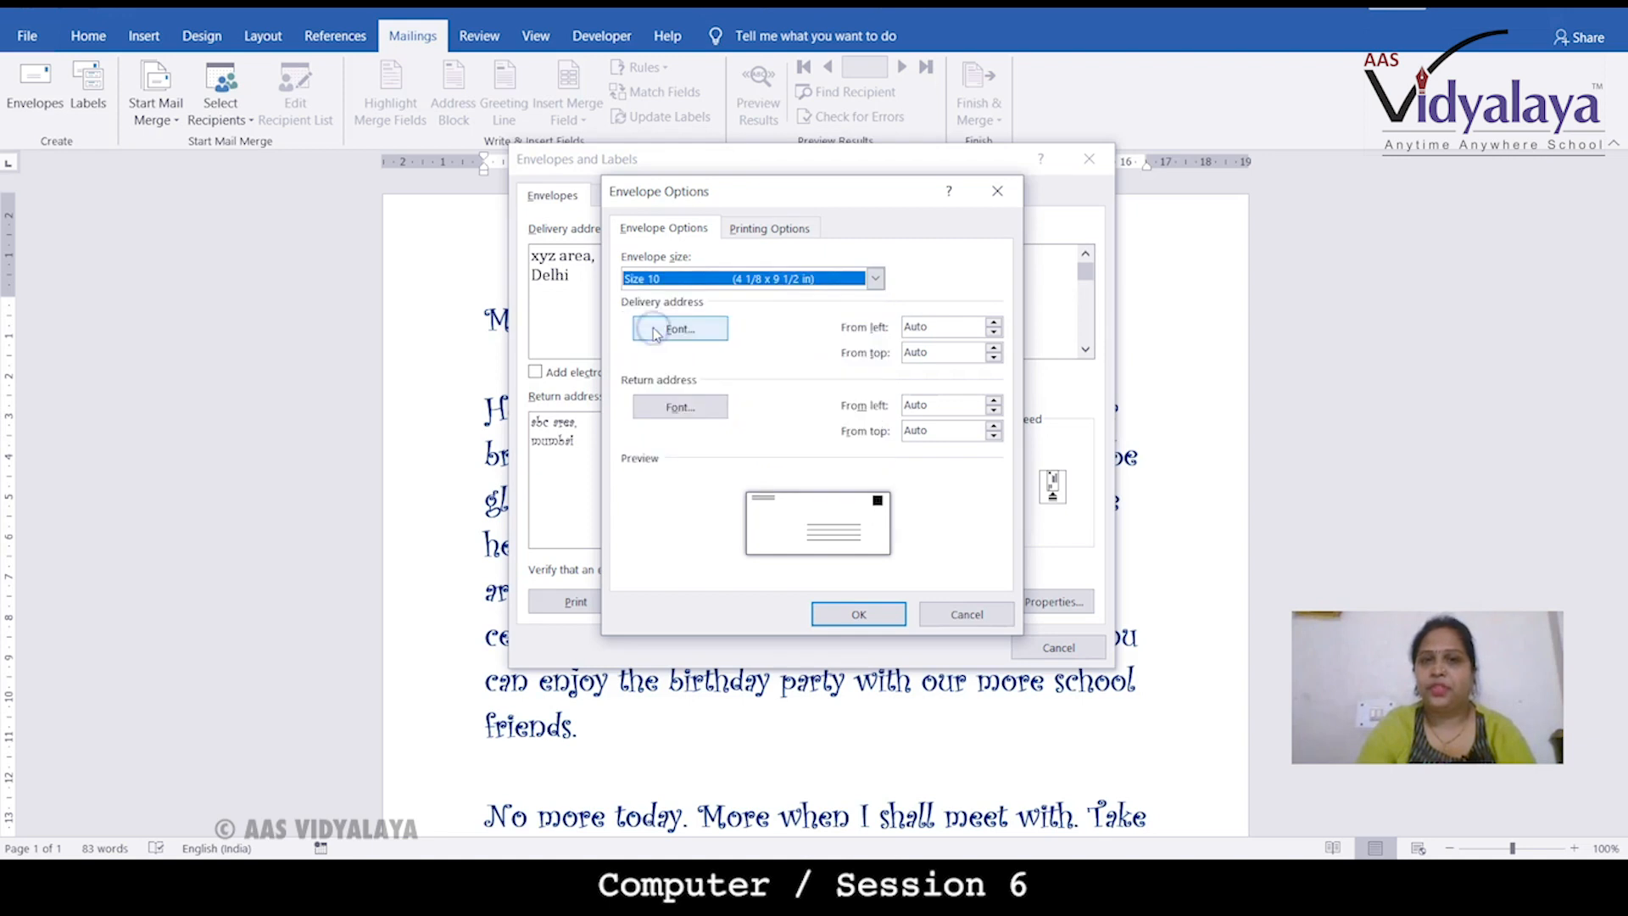
Step: Set the font color of the envelope's delivery address to standard red
click(707, 328)
click(788, 222)
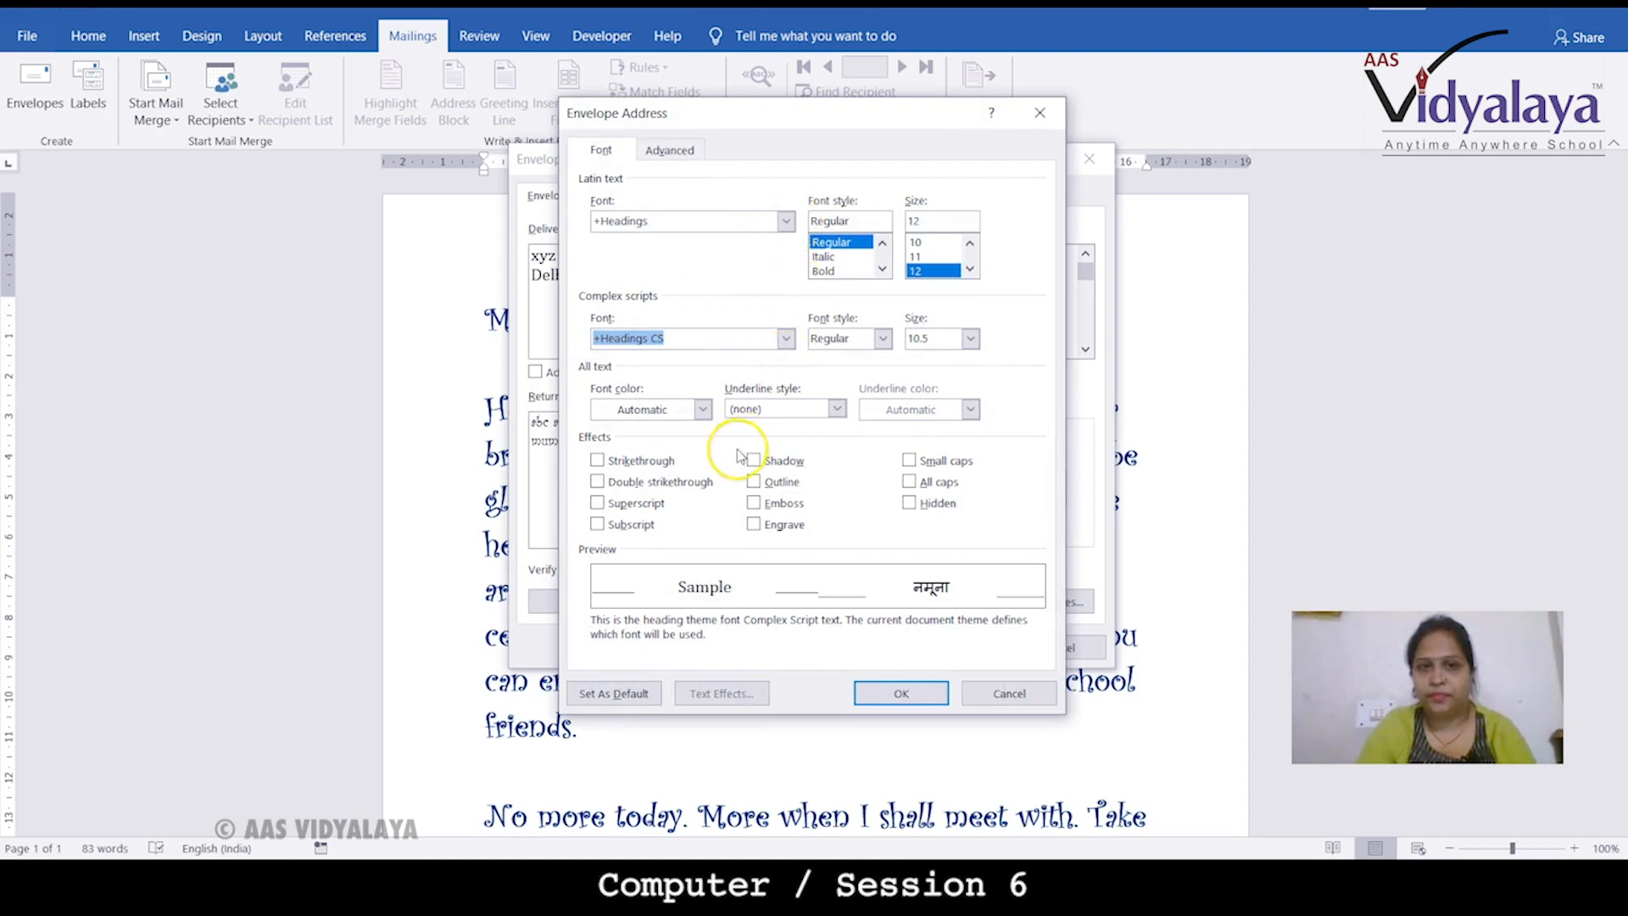
click(704, 409)
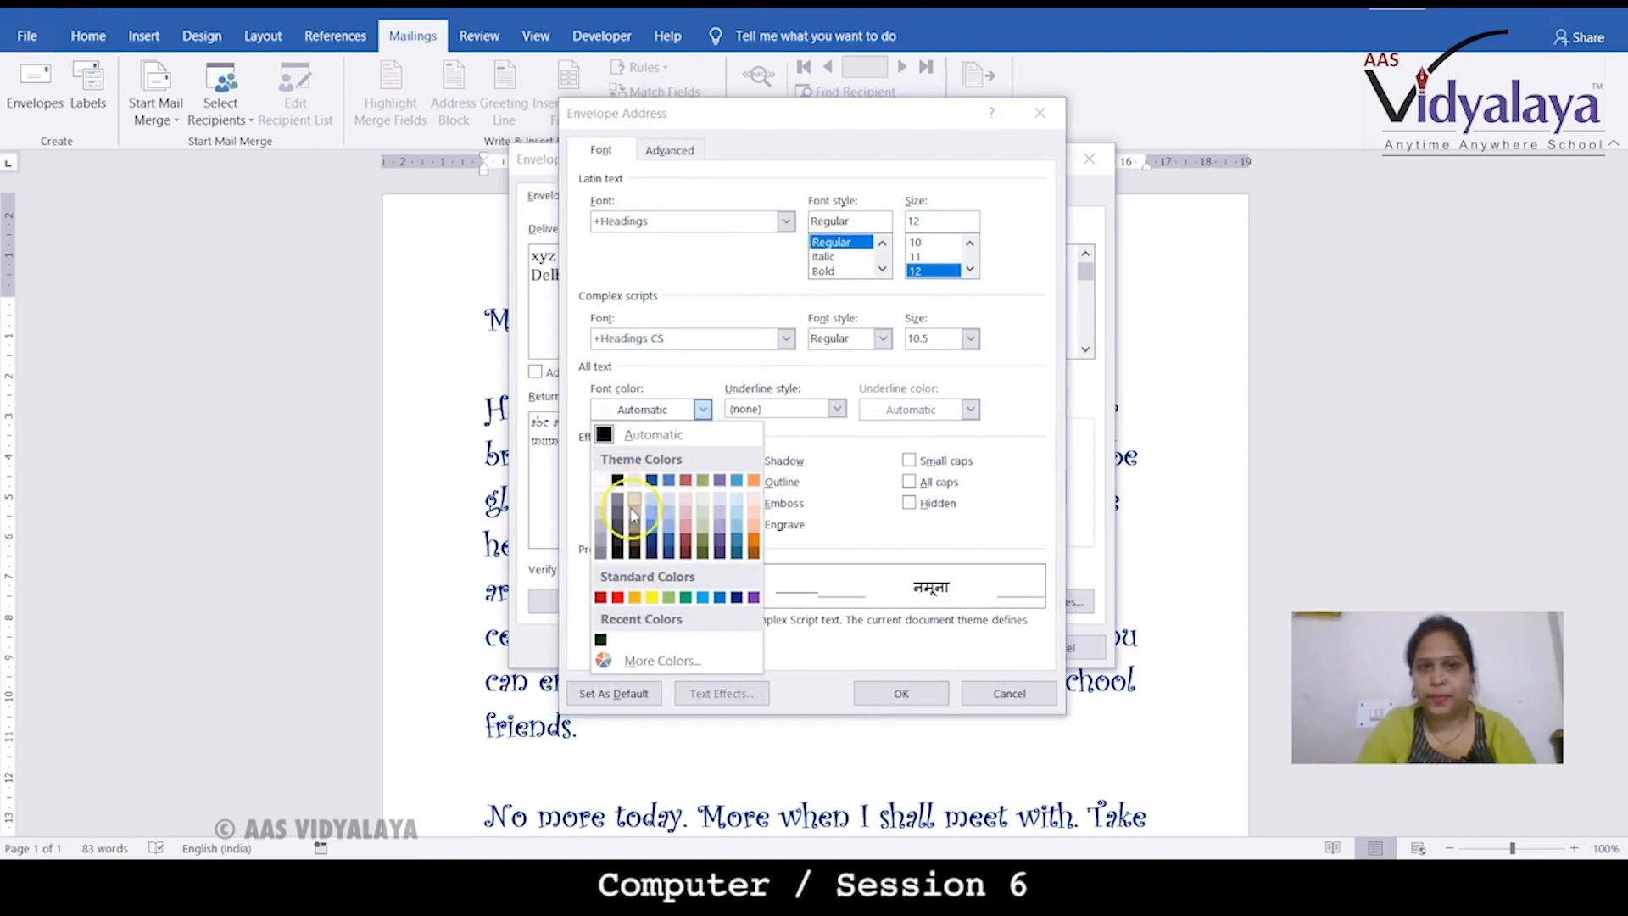
click(617, 598)
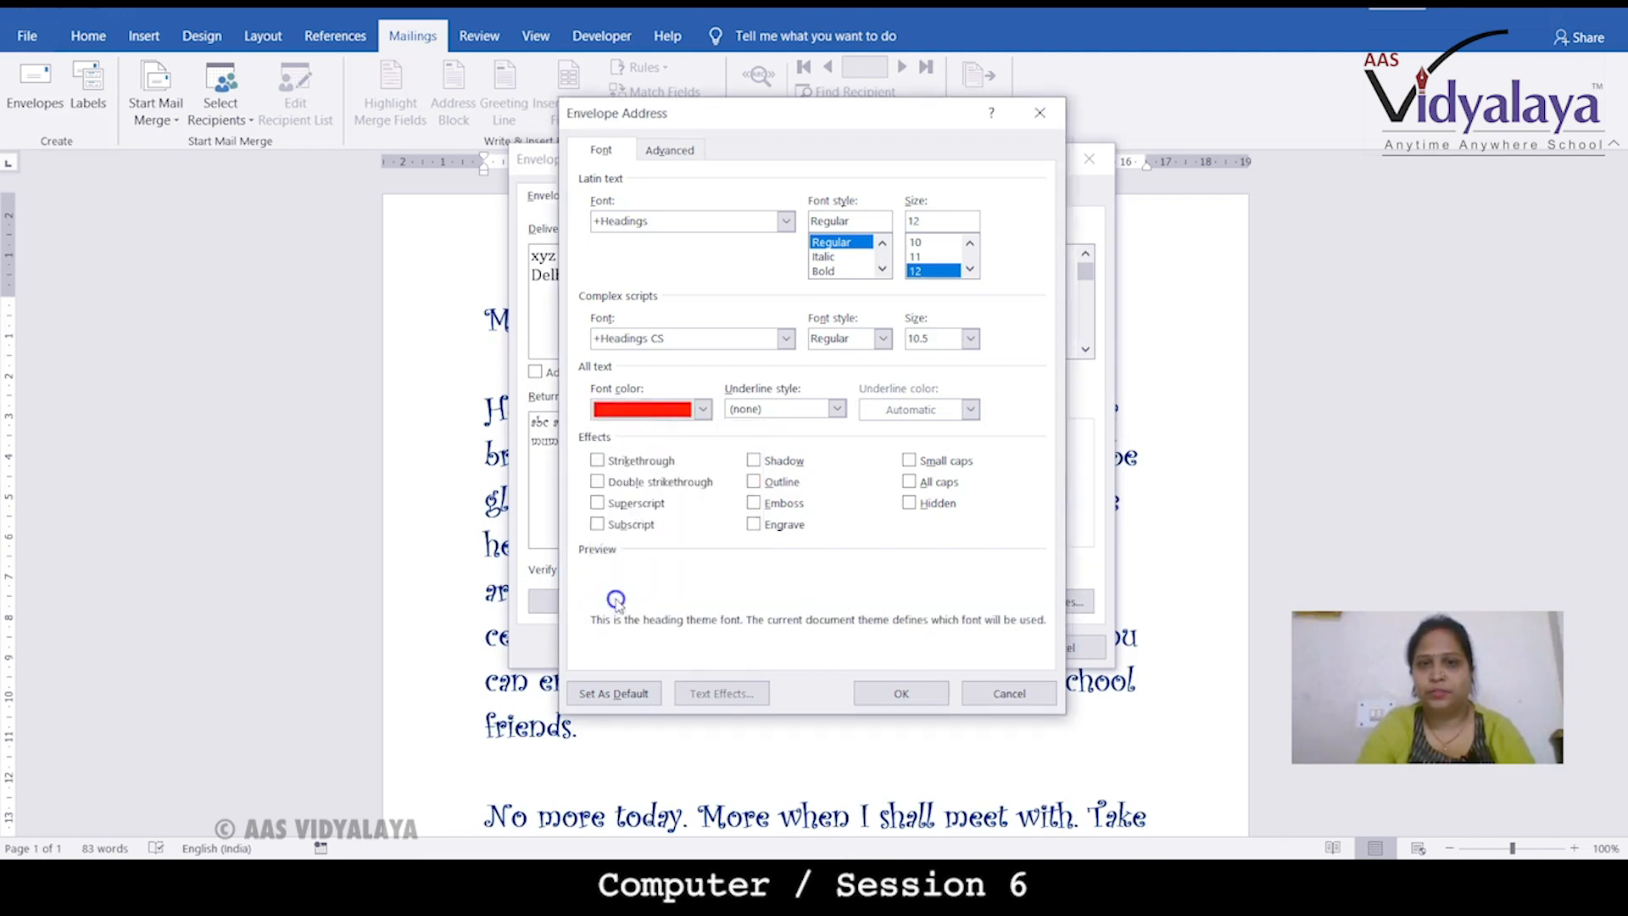
Step: Underline the envelope's delivery address with a solid line and set the underline color to the dark blue theme color
click(838, 409)
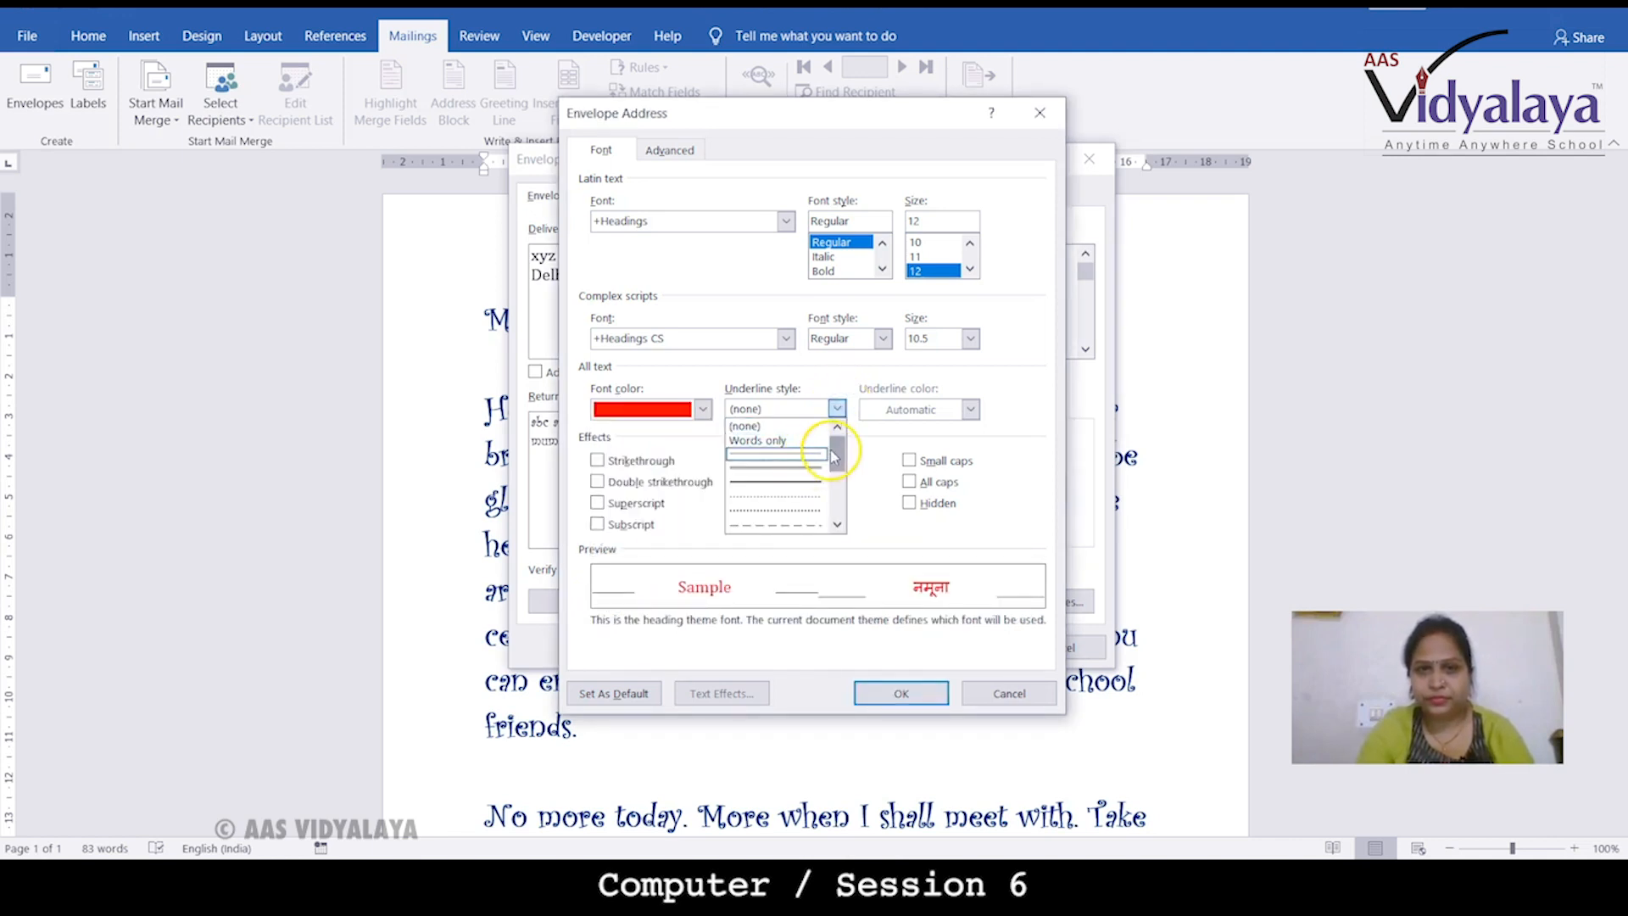
scroll(831, 449, down, 2)
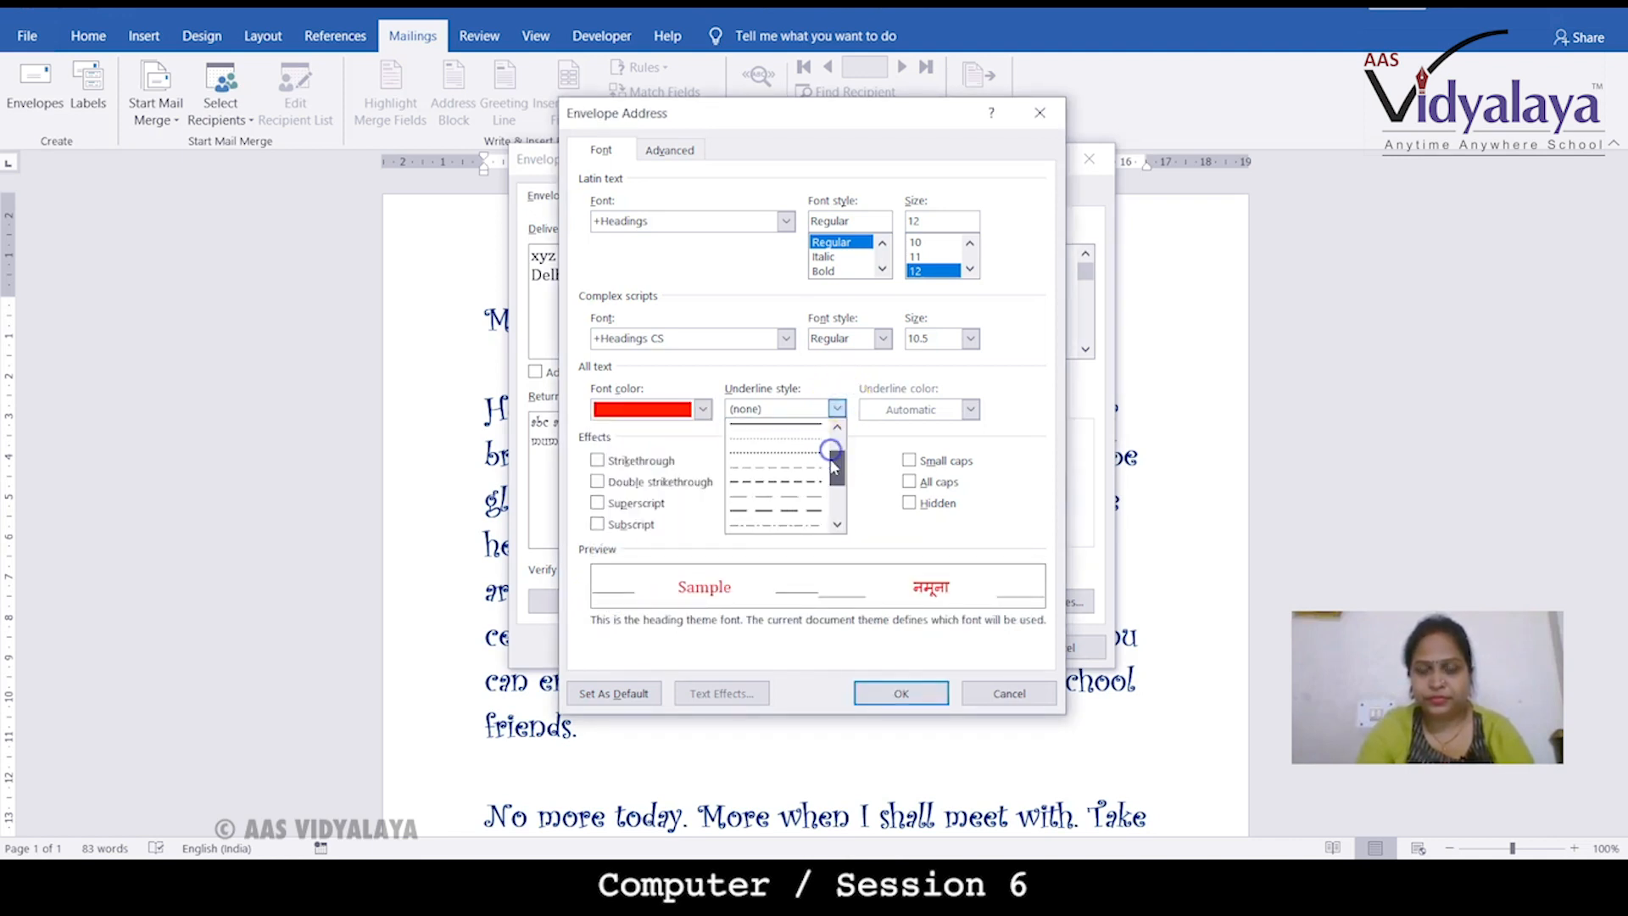
click(801, 424)
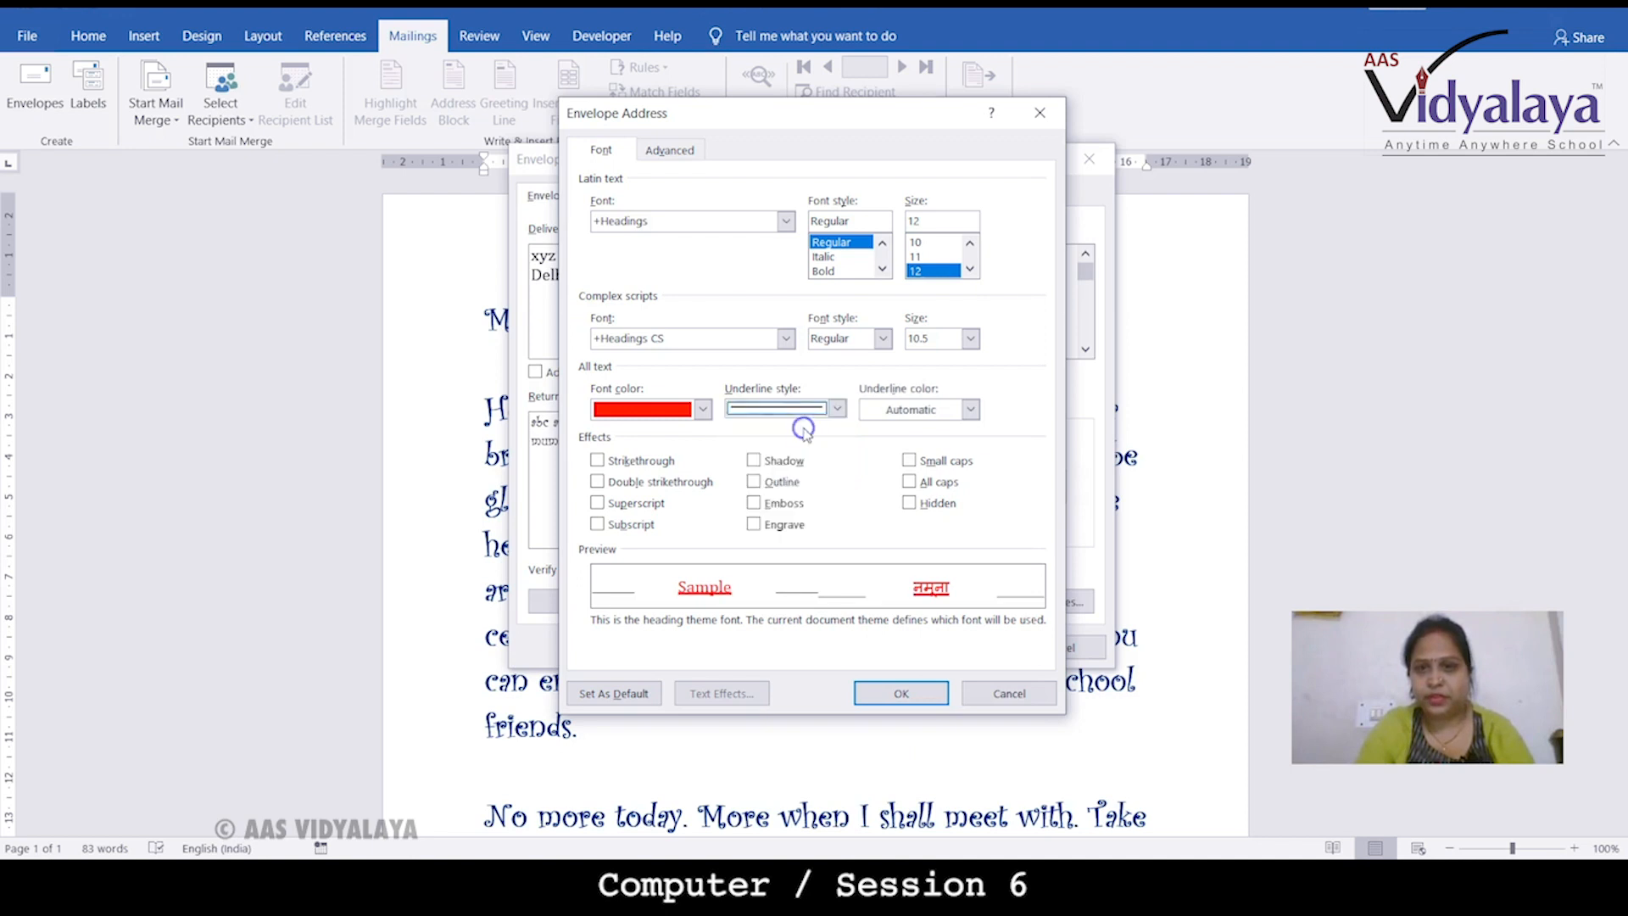
click(969, 410)
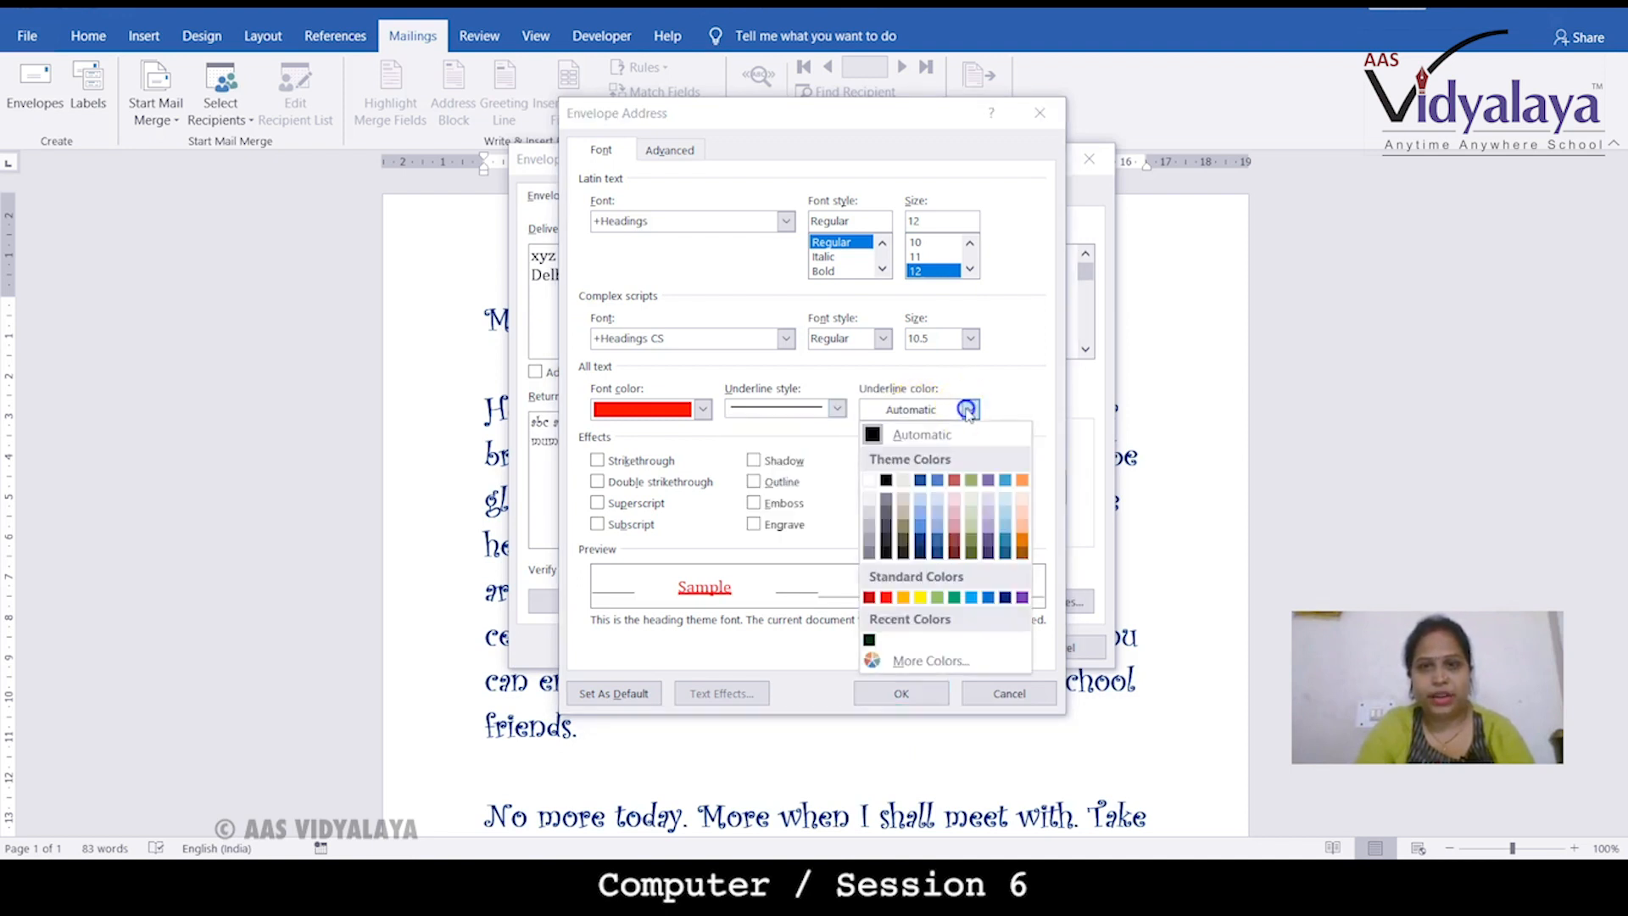
click(918, 483)
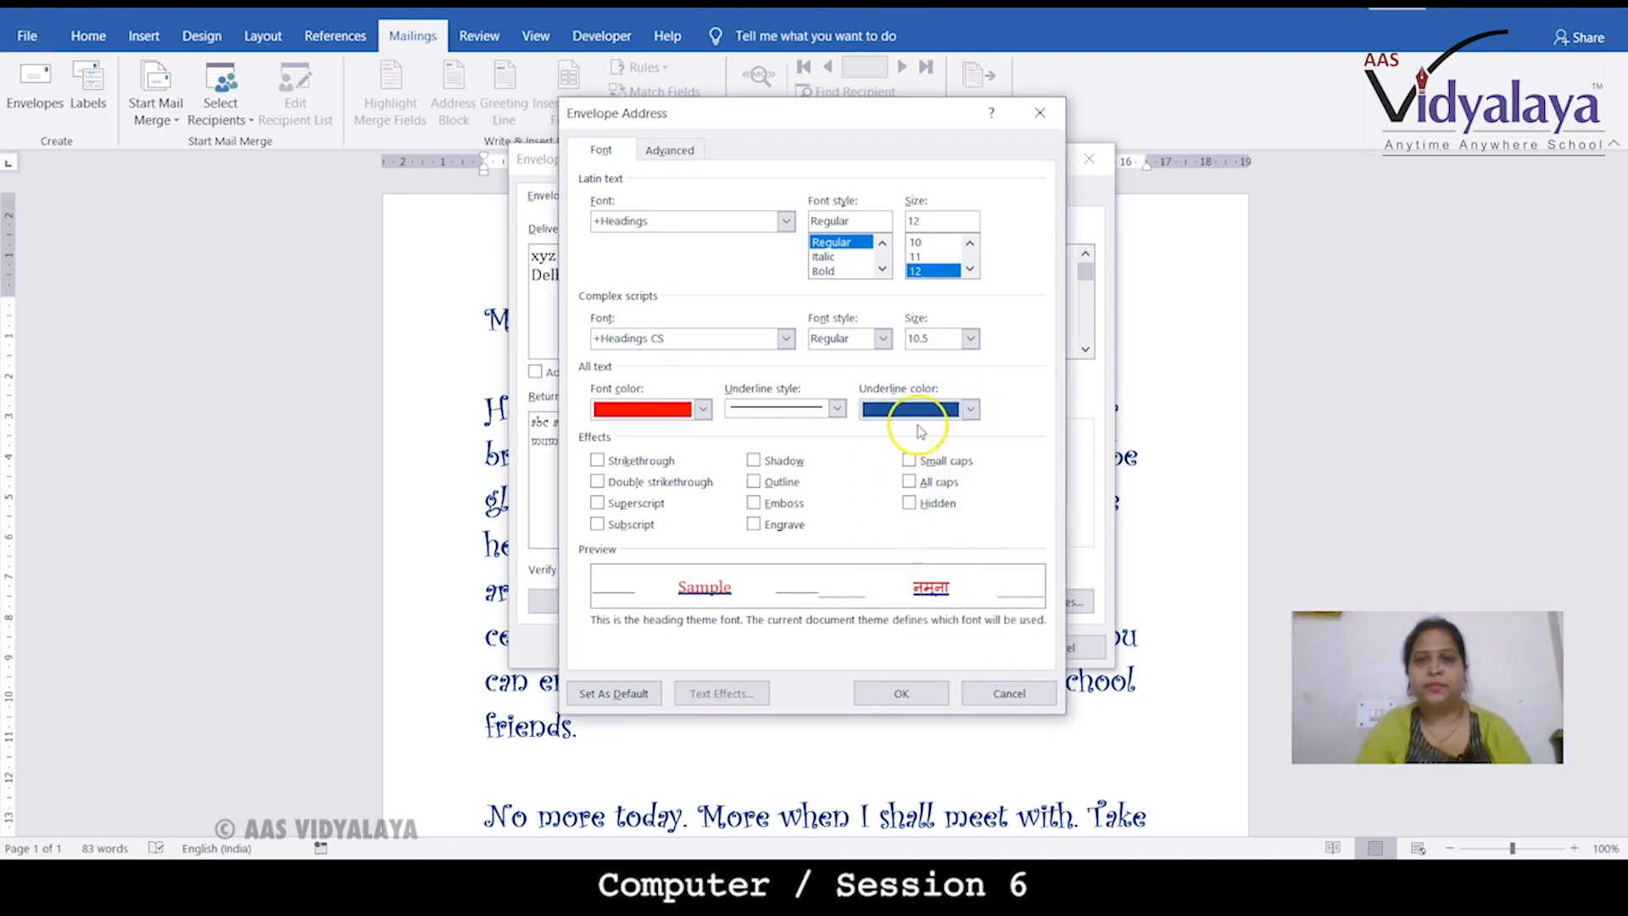
Step: Set the delivery address's complex scripts font to Arial Unicode MS and apply the font settings
click(785, 339)
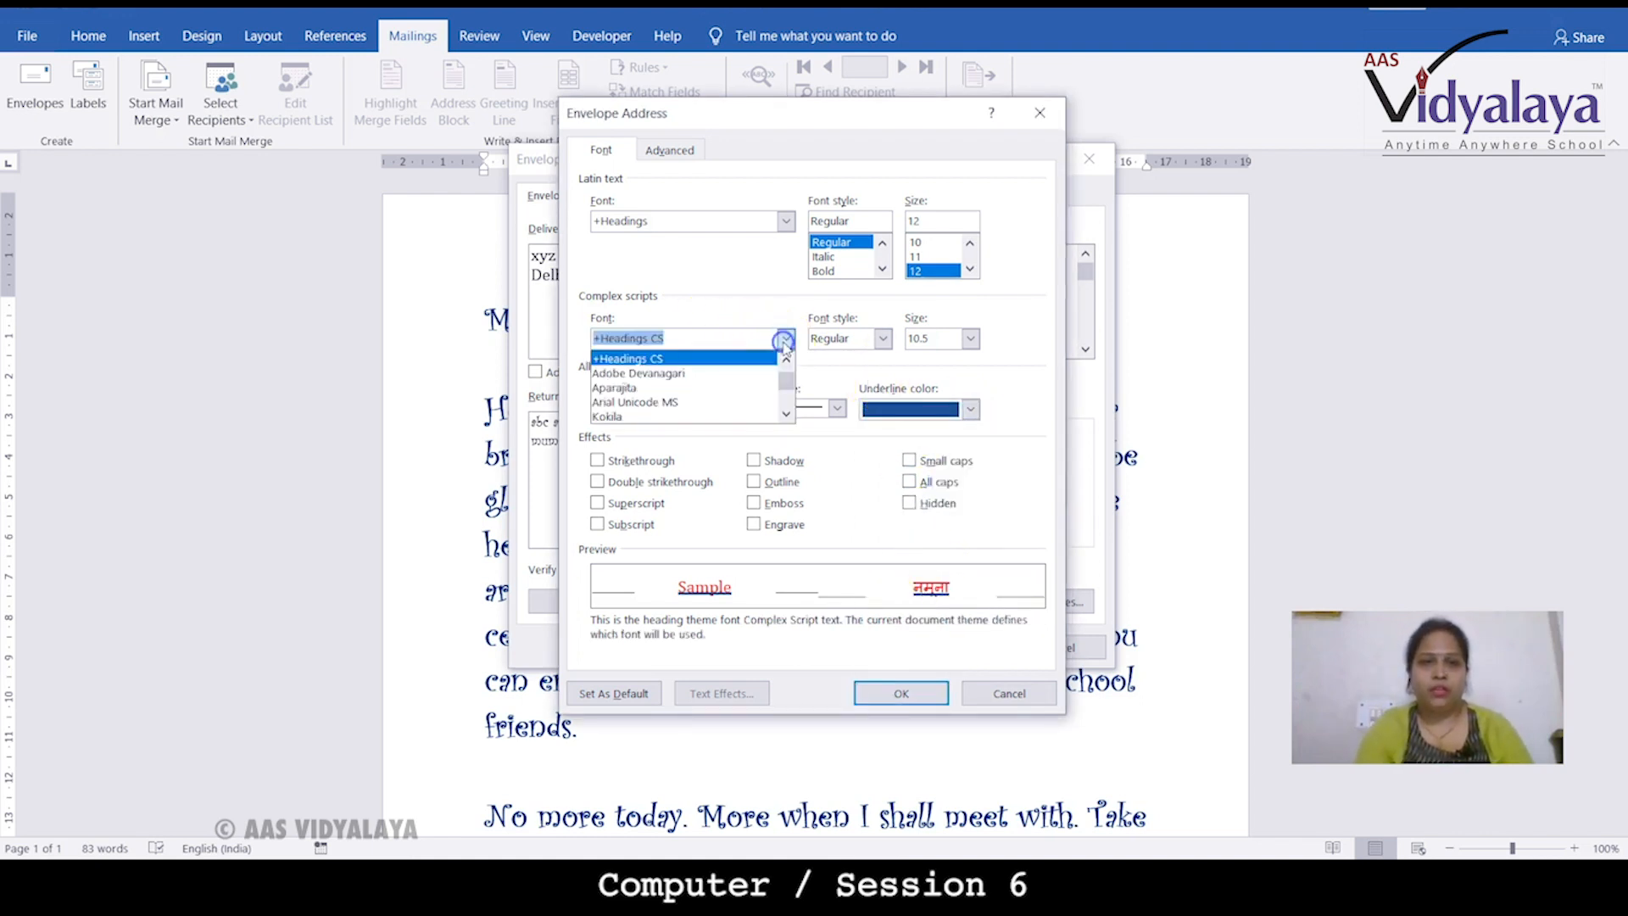
click(688, 402)
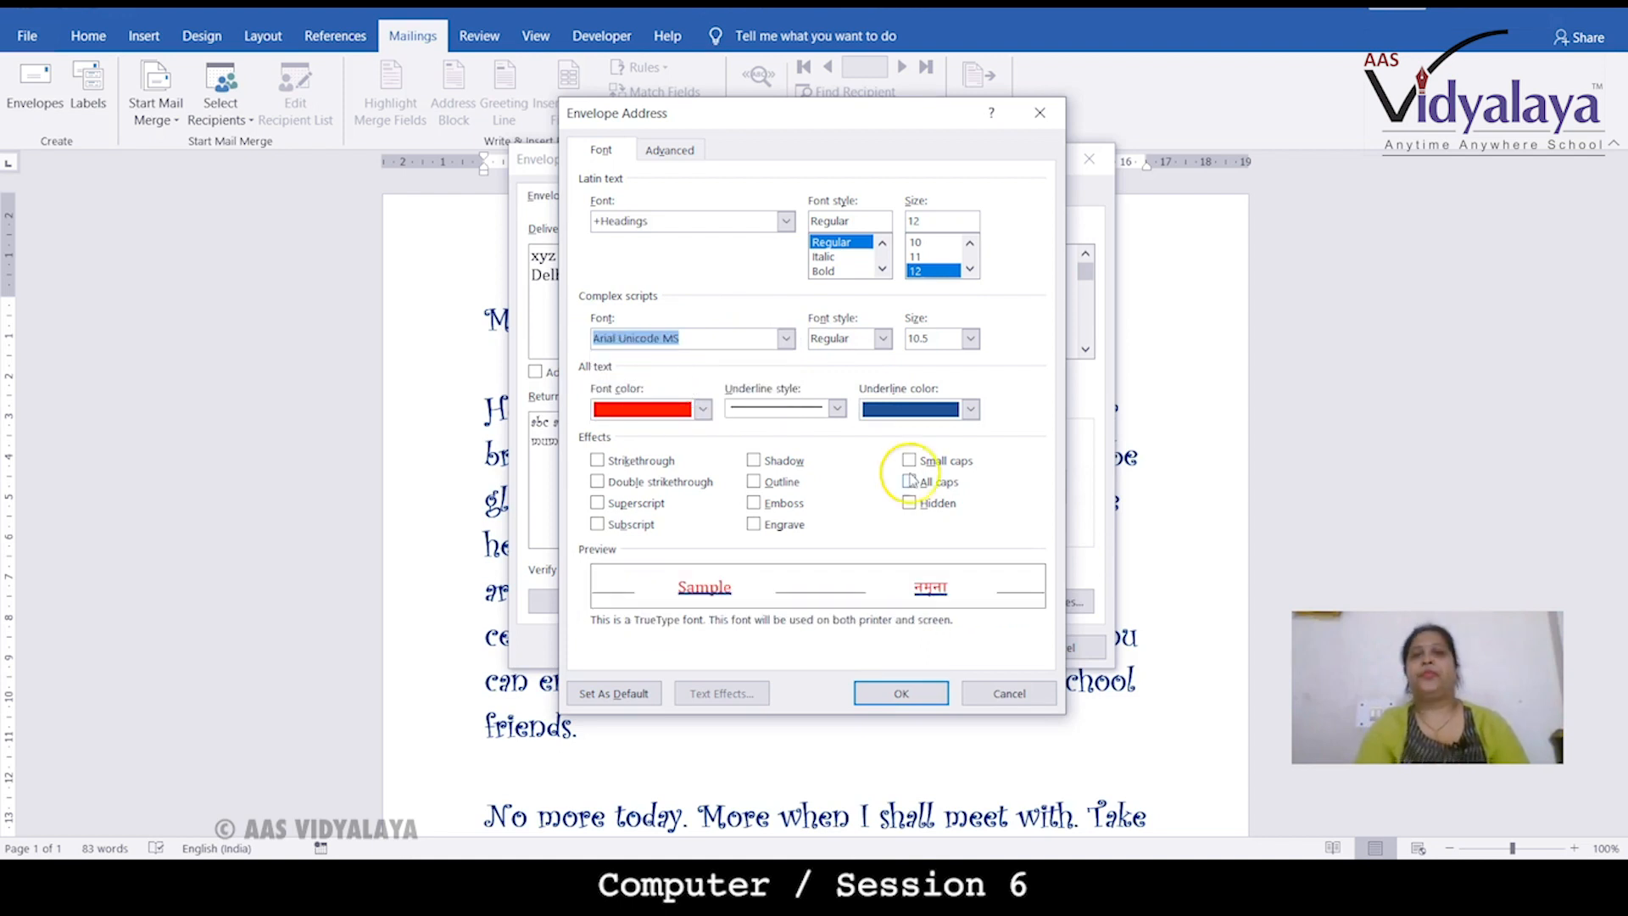
click(902, 693)
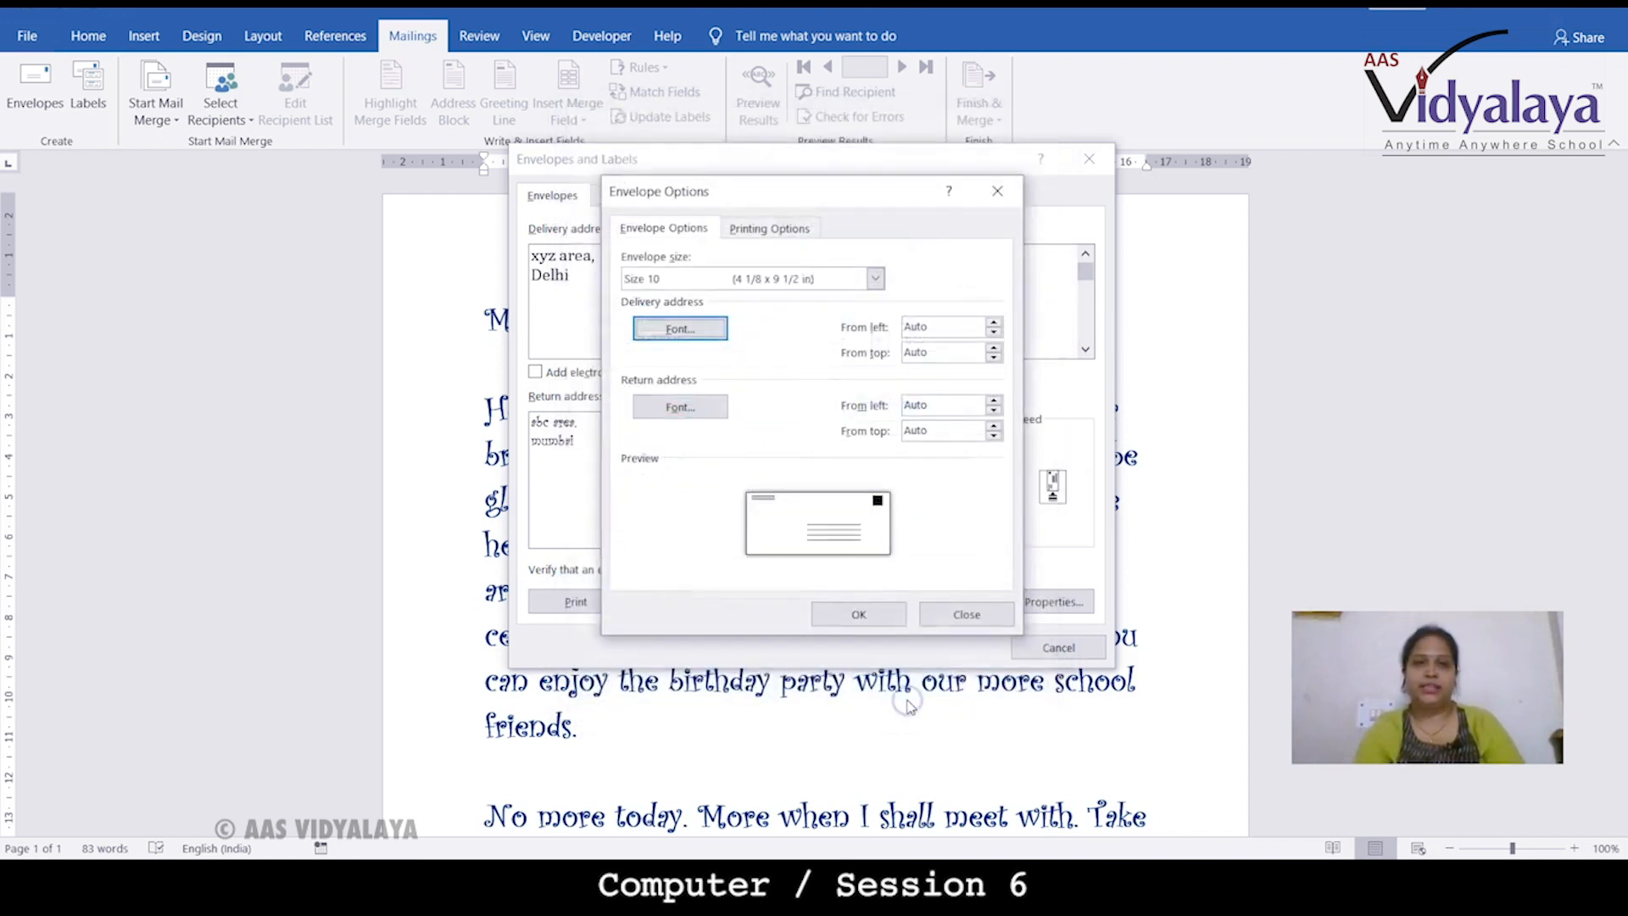
click(660, 408)
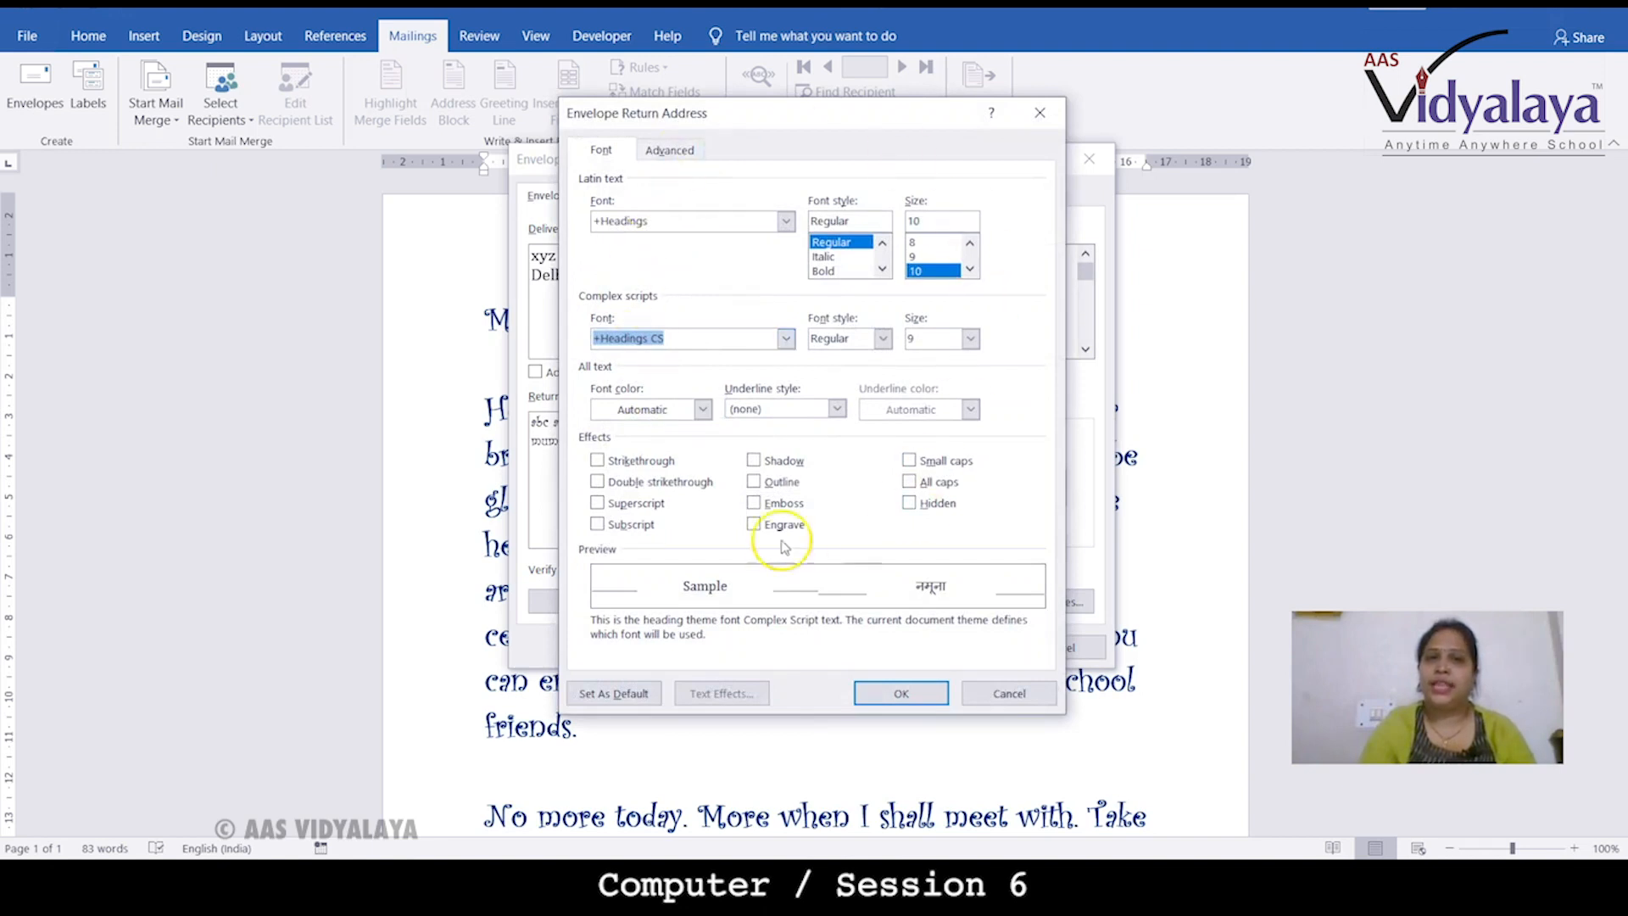
click(658, 151)
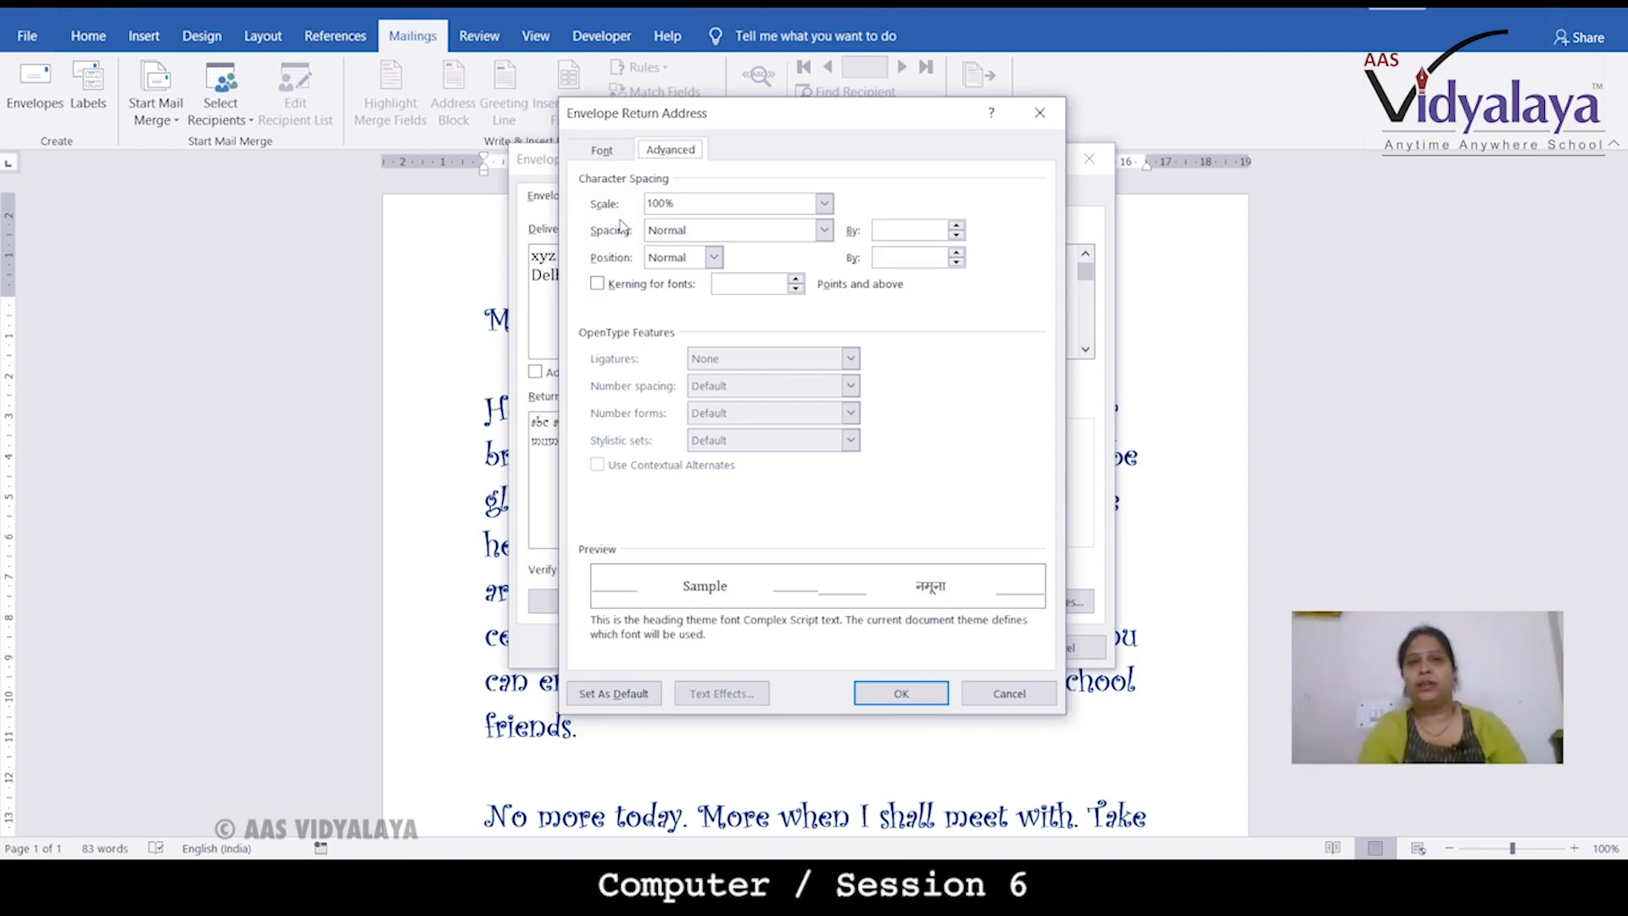
click(820, 230)
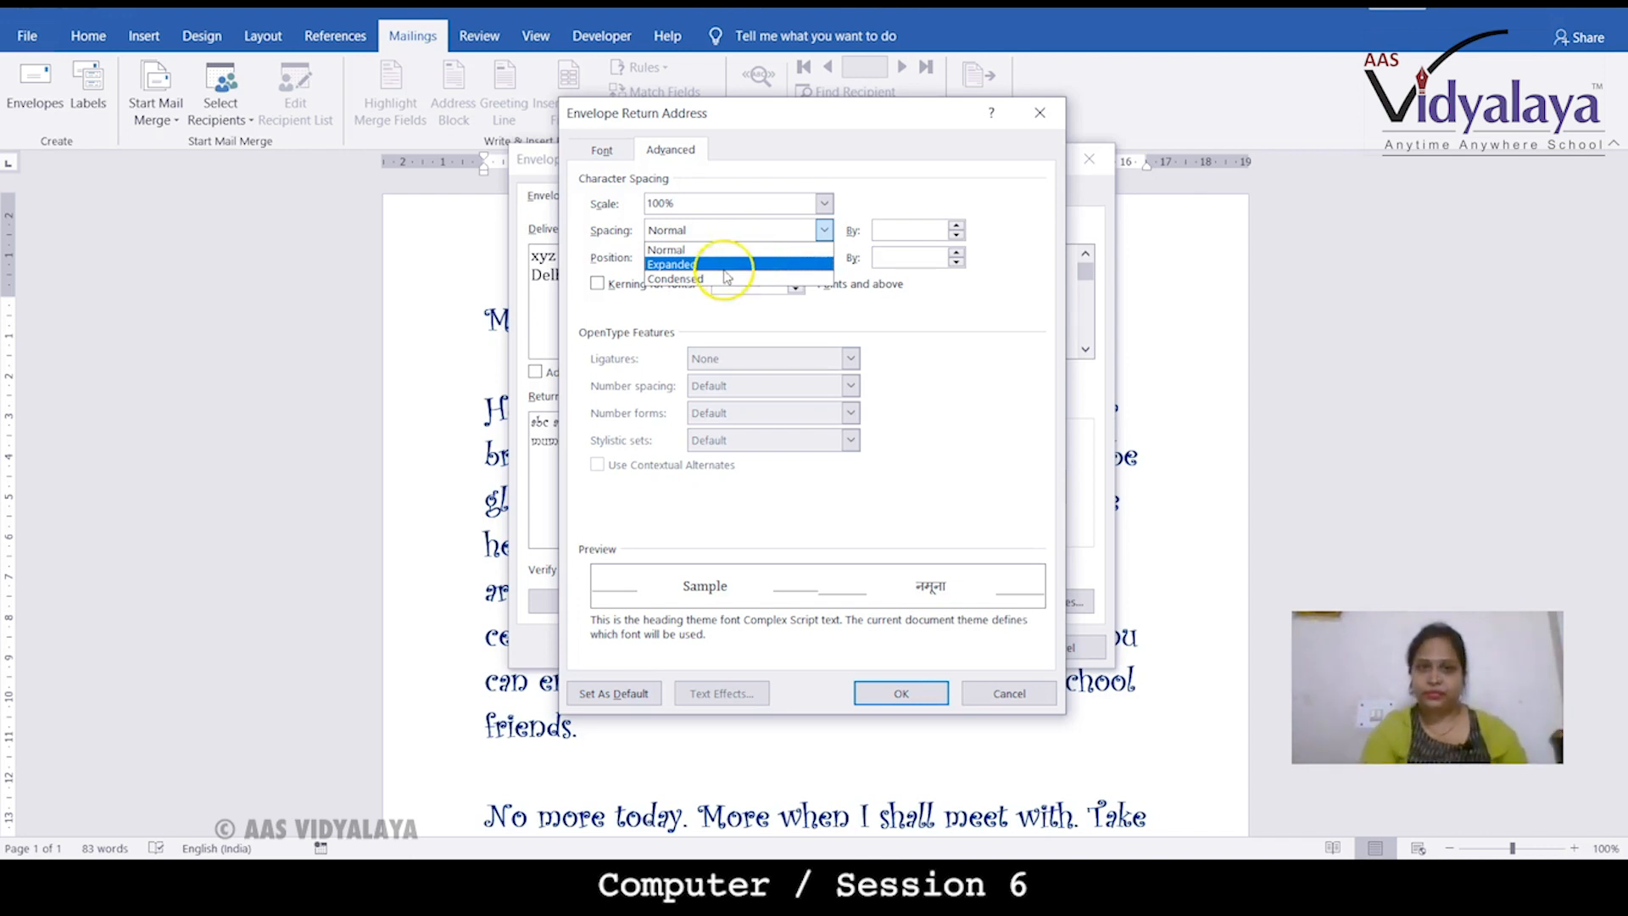
click(725, 282)
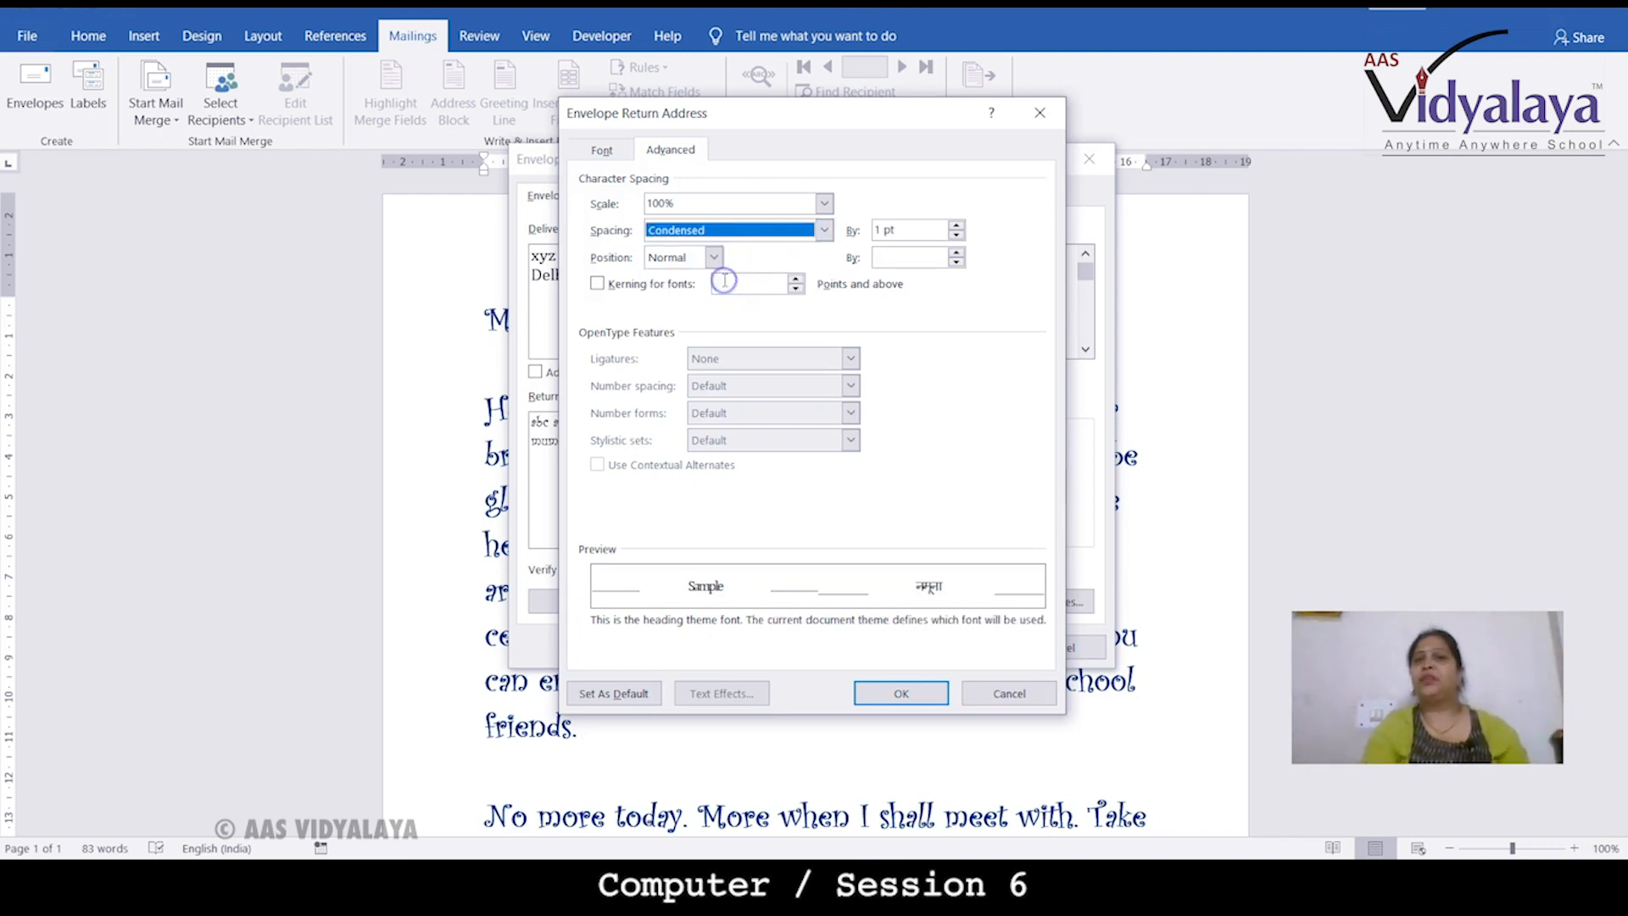
click(617, 152)
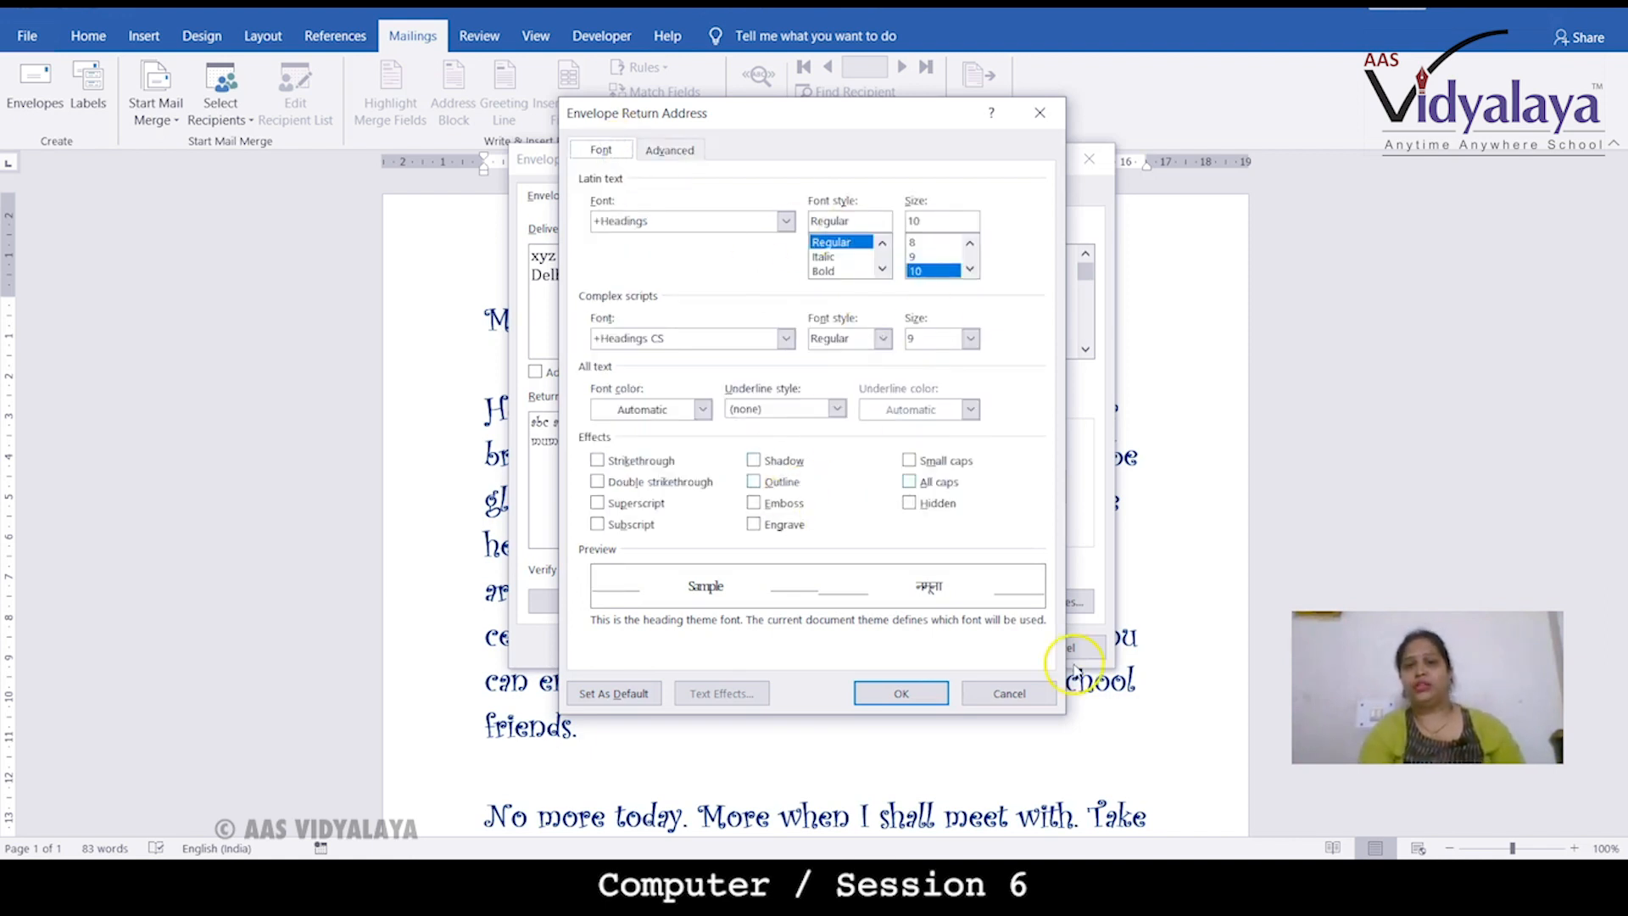
click(1008, 692)
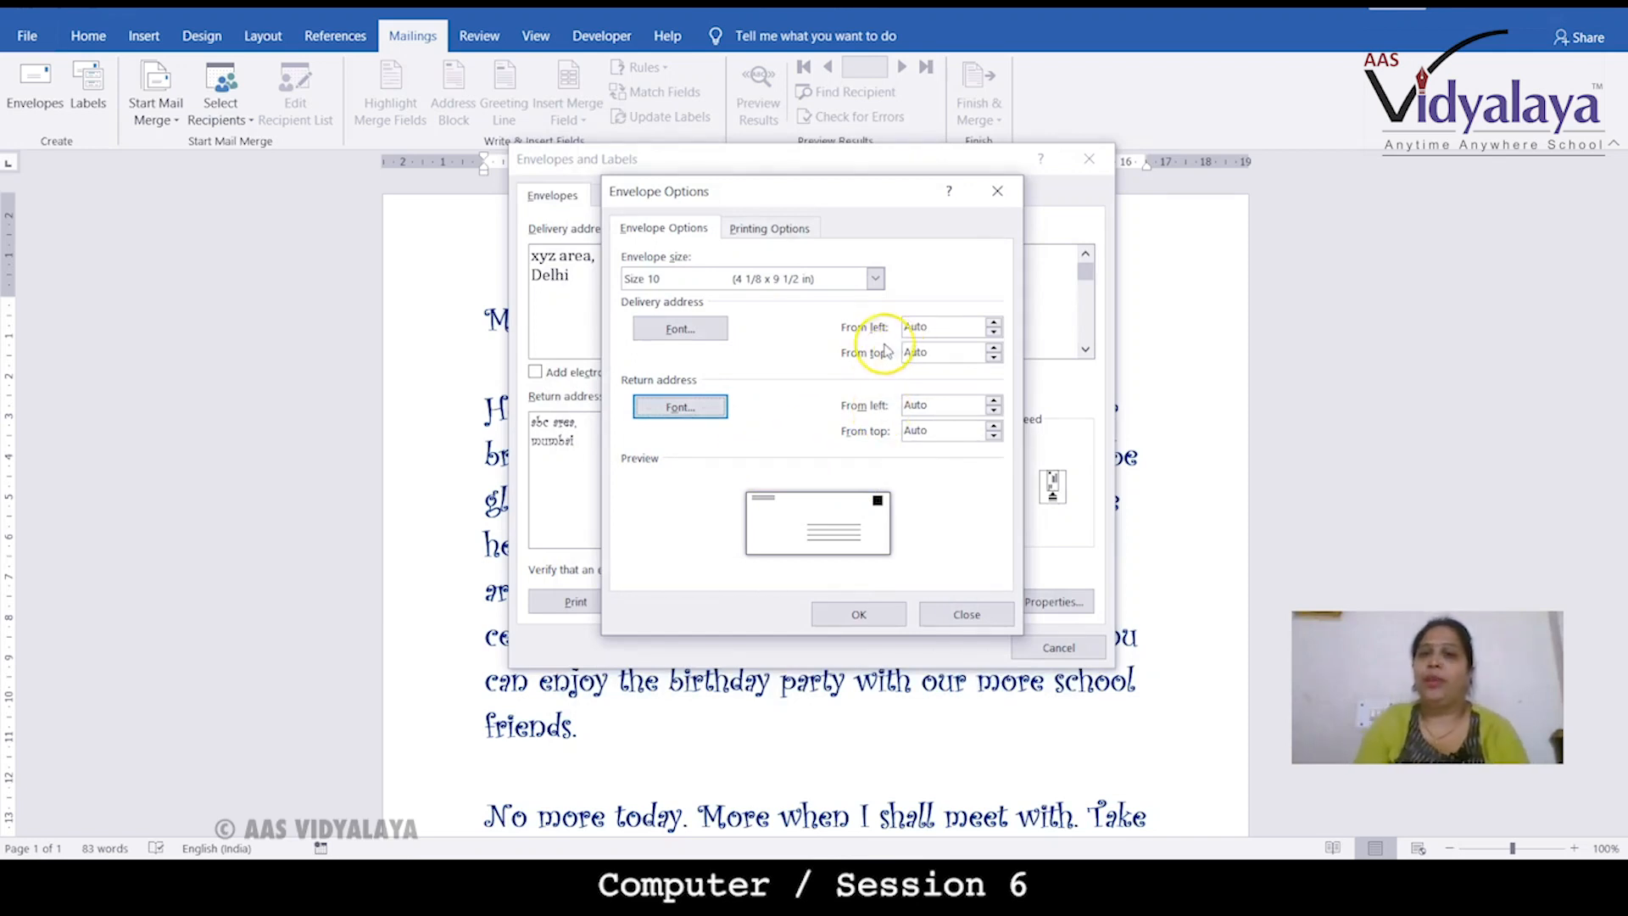
Step: Set the delivery address's distance from the left edge of the envelope to 7.3 cm
click(994, 323)
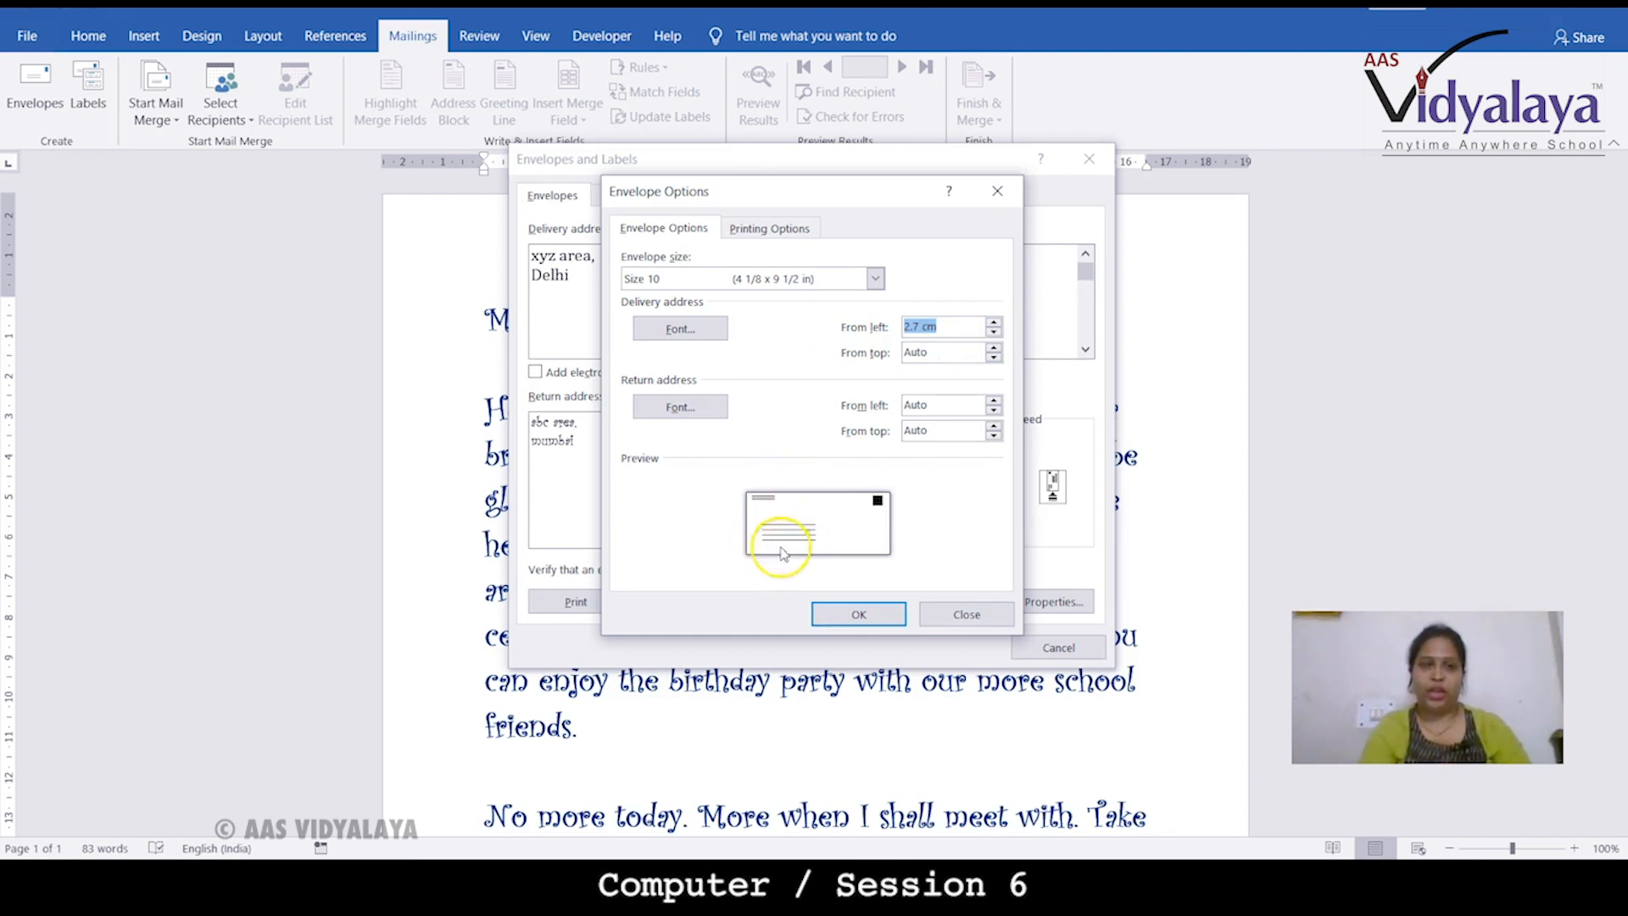
click(993, 323)
click(993, 324)
click(994, 323)
click(993, 323)
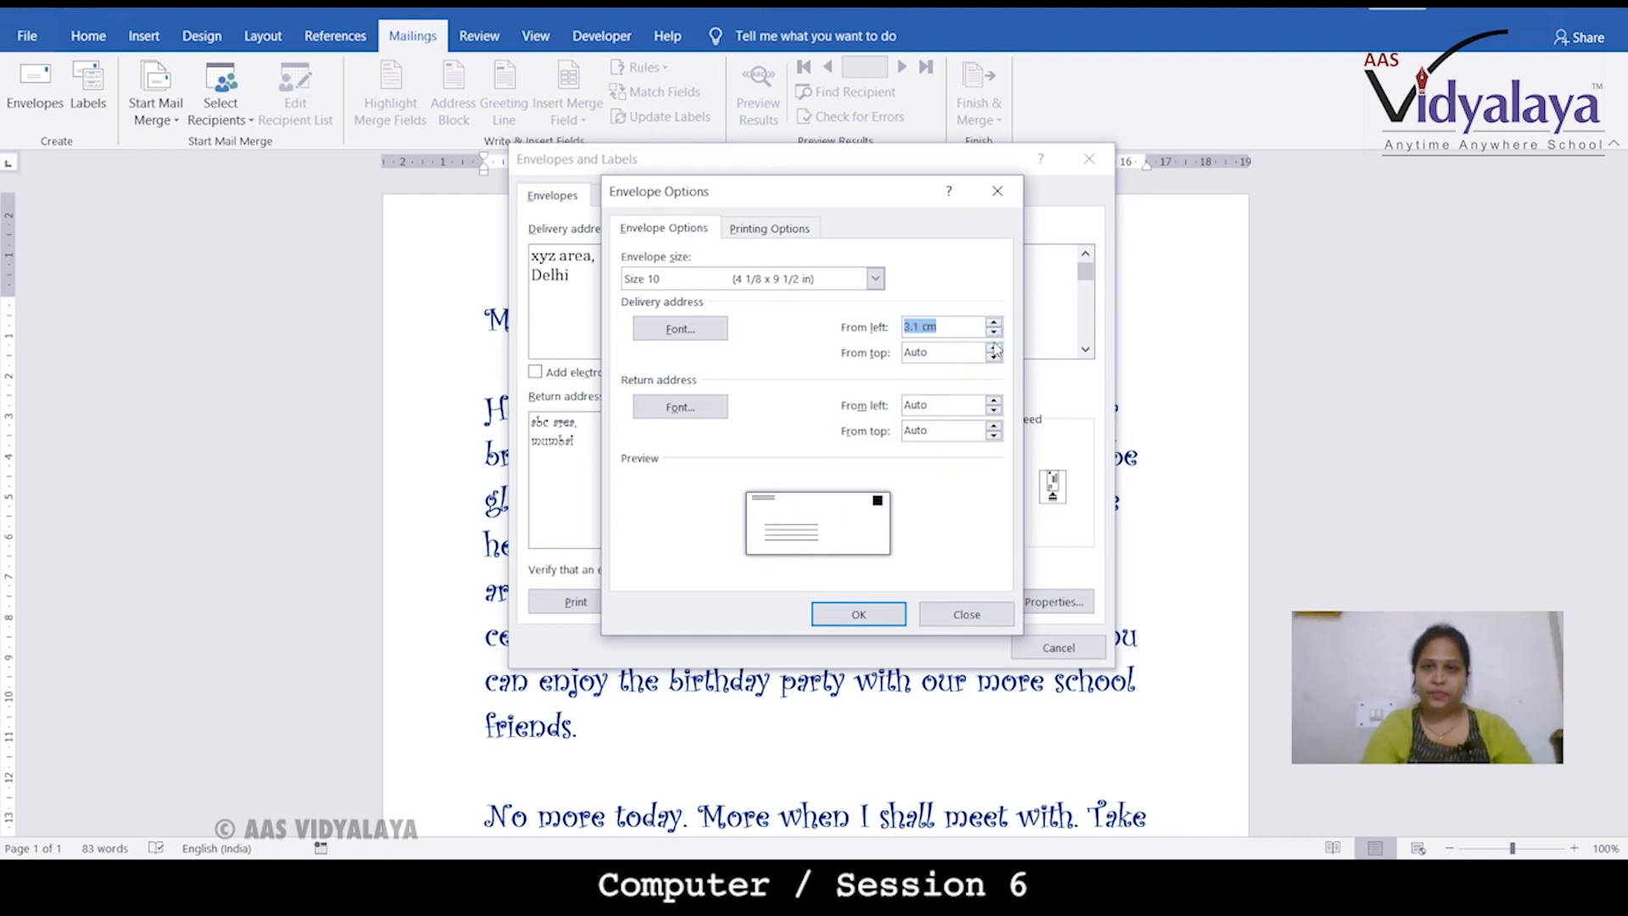
click(993, 323)
click(993, 323)
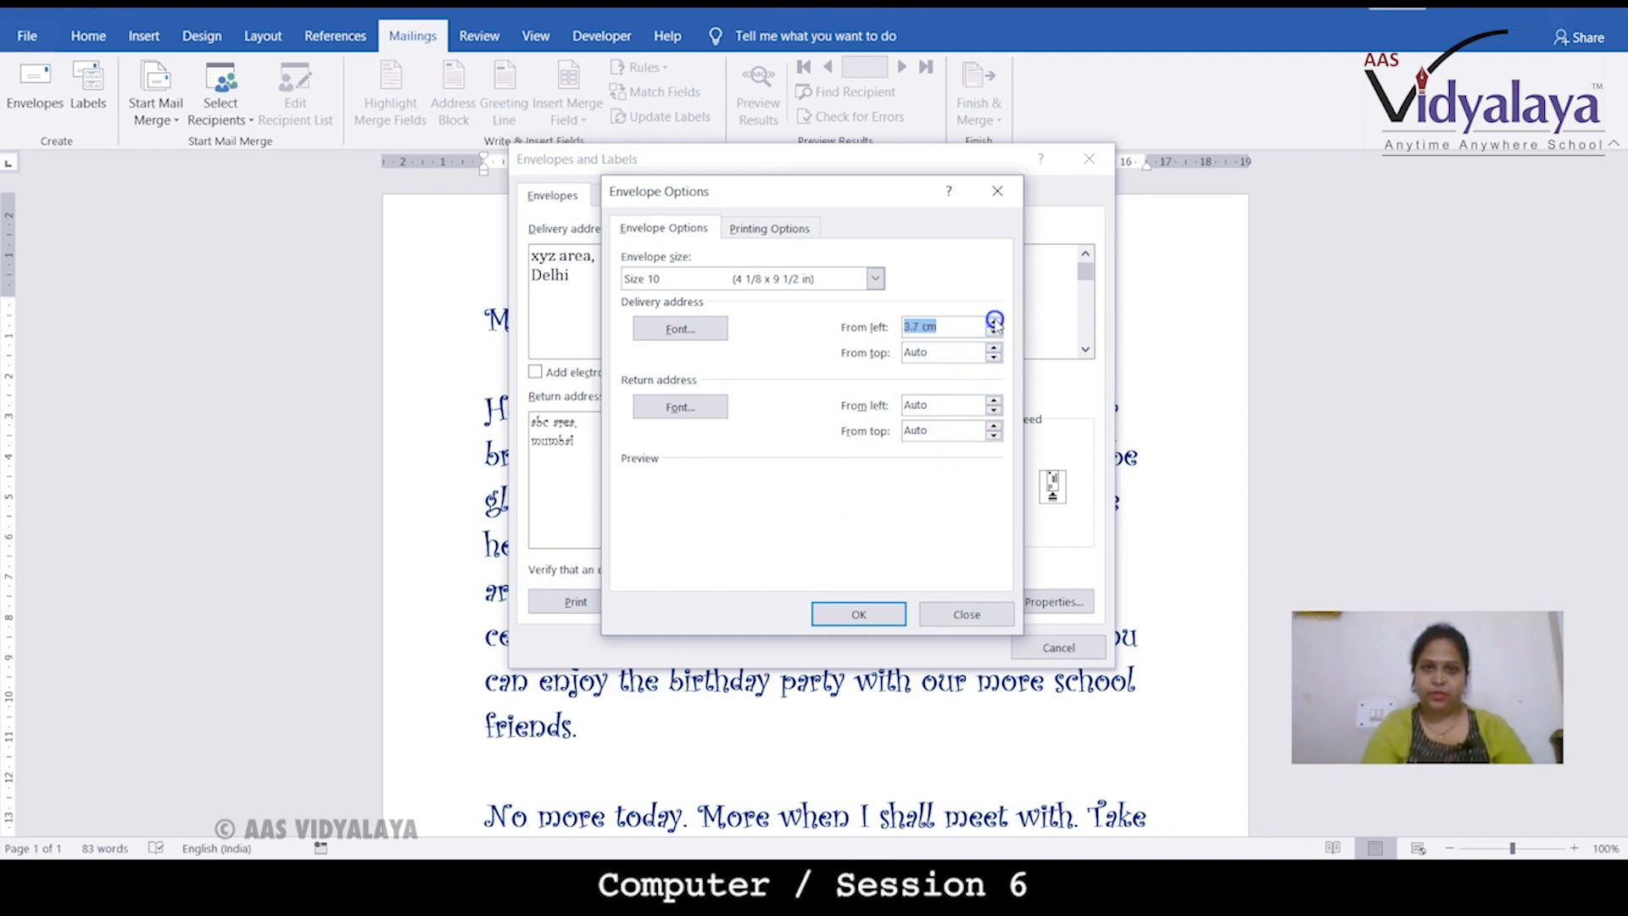
click(994, 323)
click(994, 323)
click(994, 322)
click(994, 322)
click(994, 322)
click(994, 322)
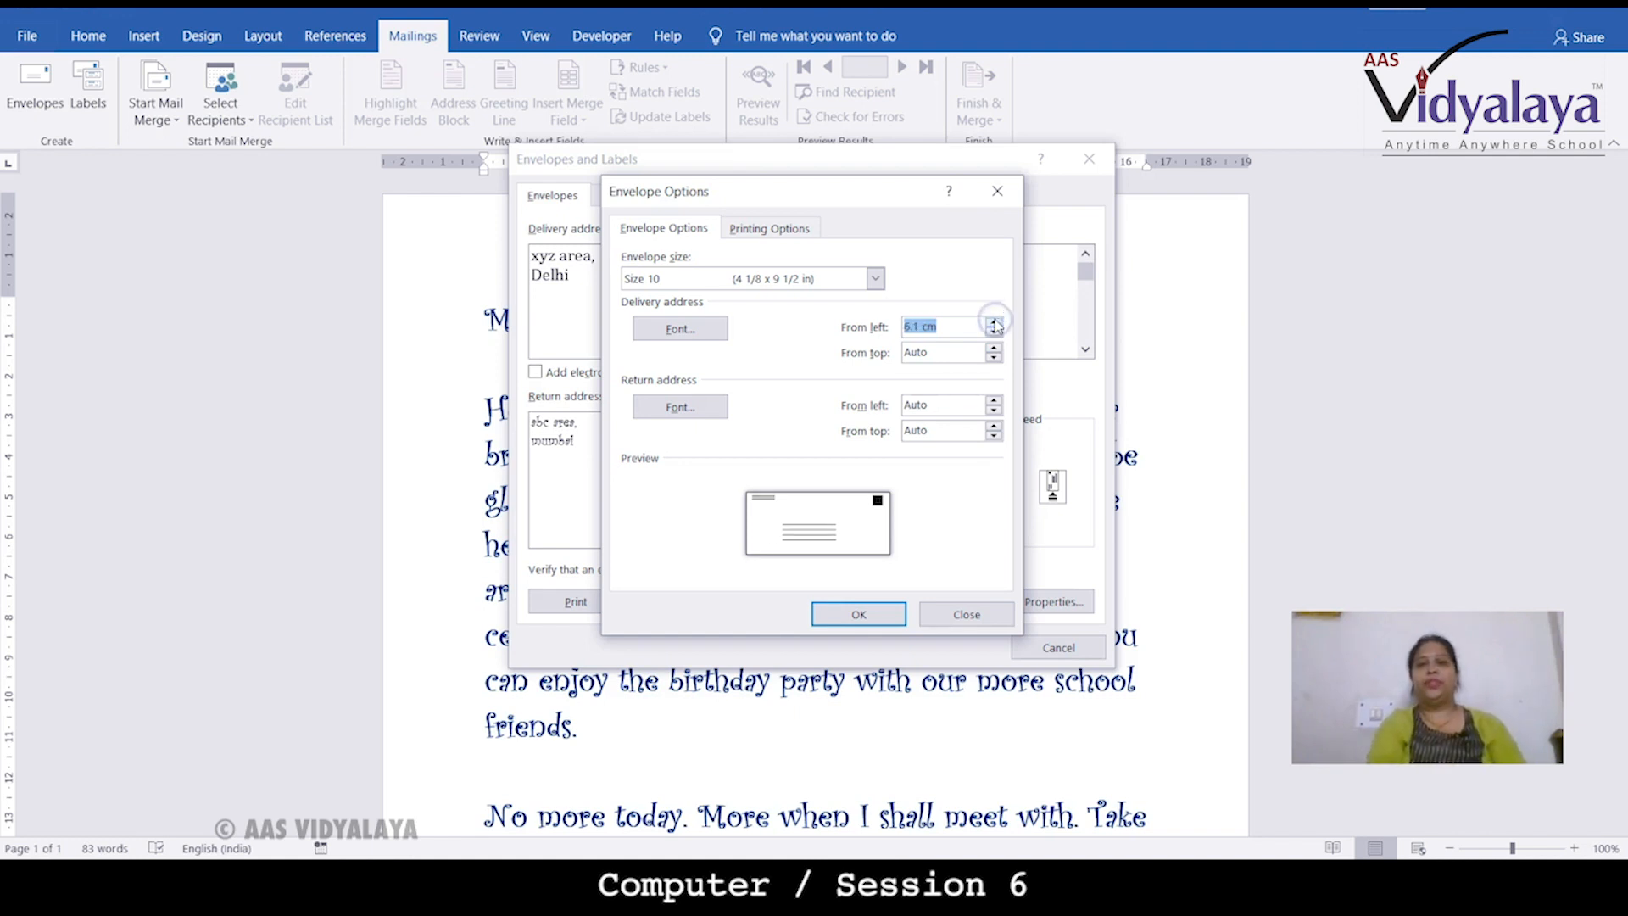
click(994, 323)
click(994, 322)
click(994, 322)
click(994, 322)
click(994, 322)
click(994, 323)
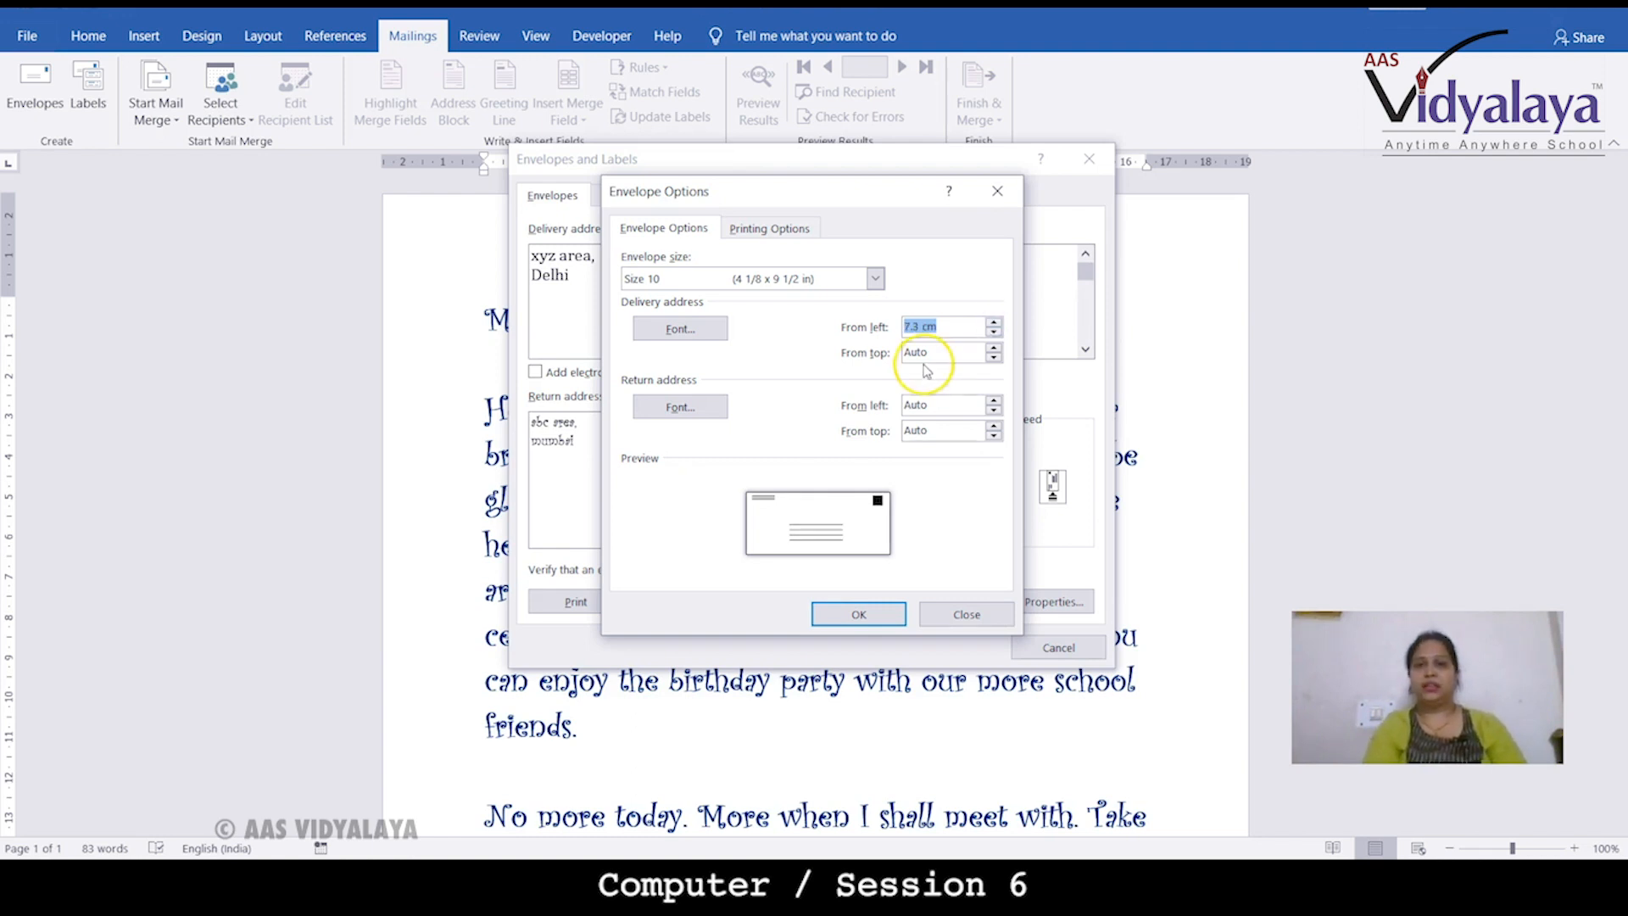
Step: Set the delivery address's distance from the top edge of the envelope to 5.7 cm
click(994, 348)
click(994, 349)
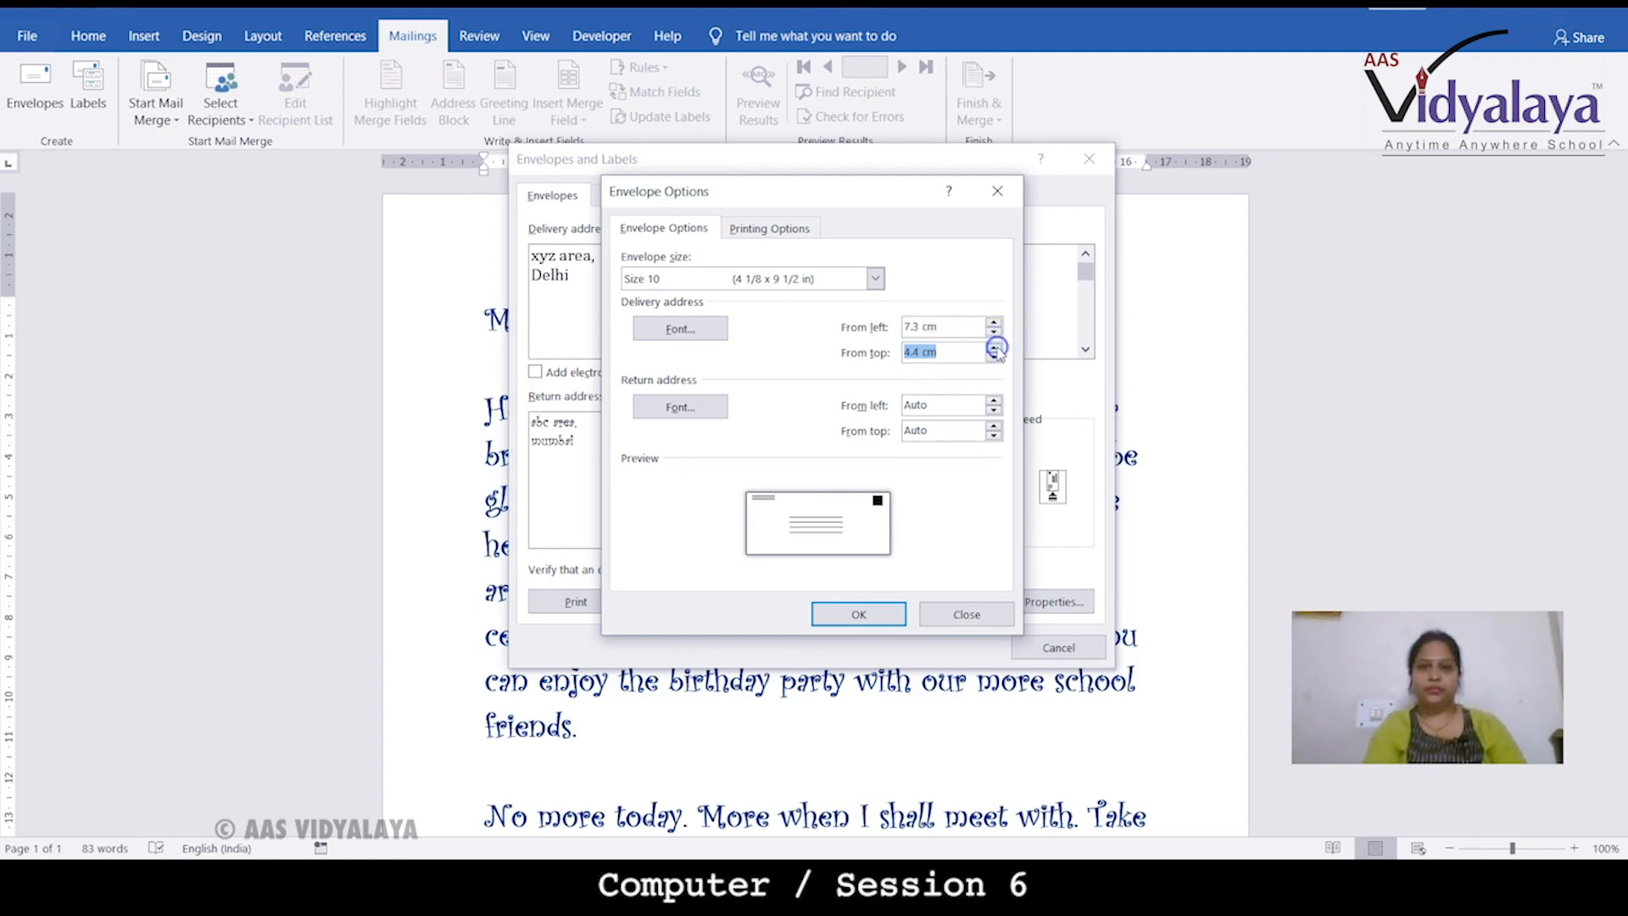
click(994, 349)
click(993, 349)
click(994, 348)
click(994, 349)
click(994, 348)
click(994, 349)
click(994, 349)
click(994, 348)
click(994, 349)
click(994, 349)
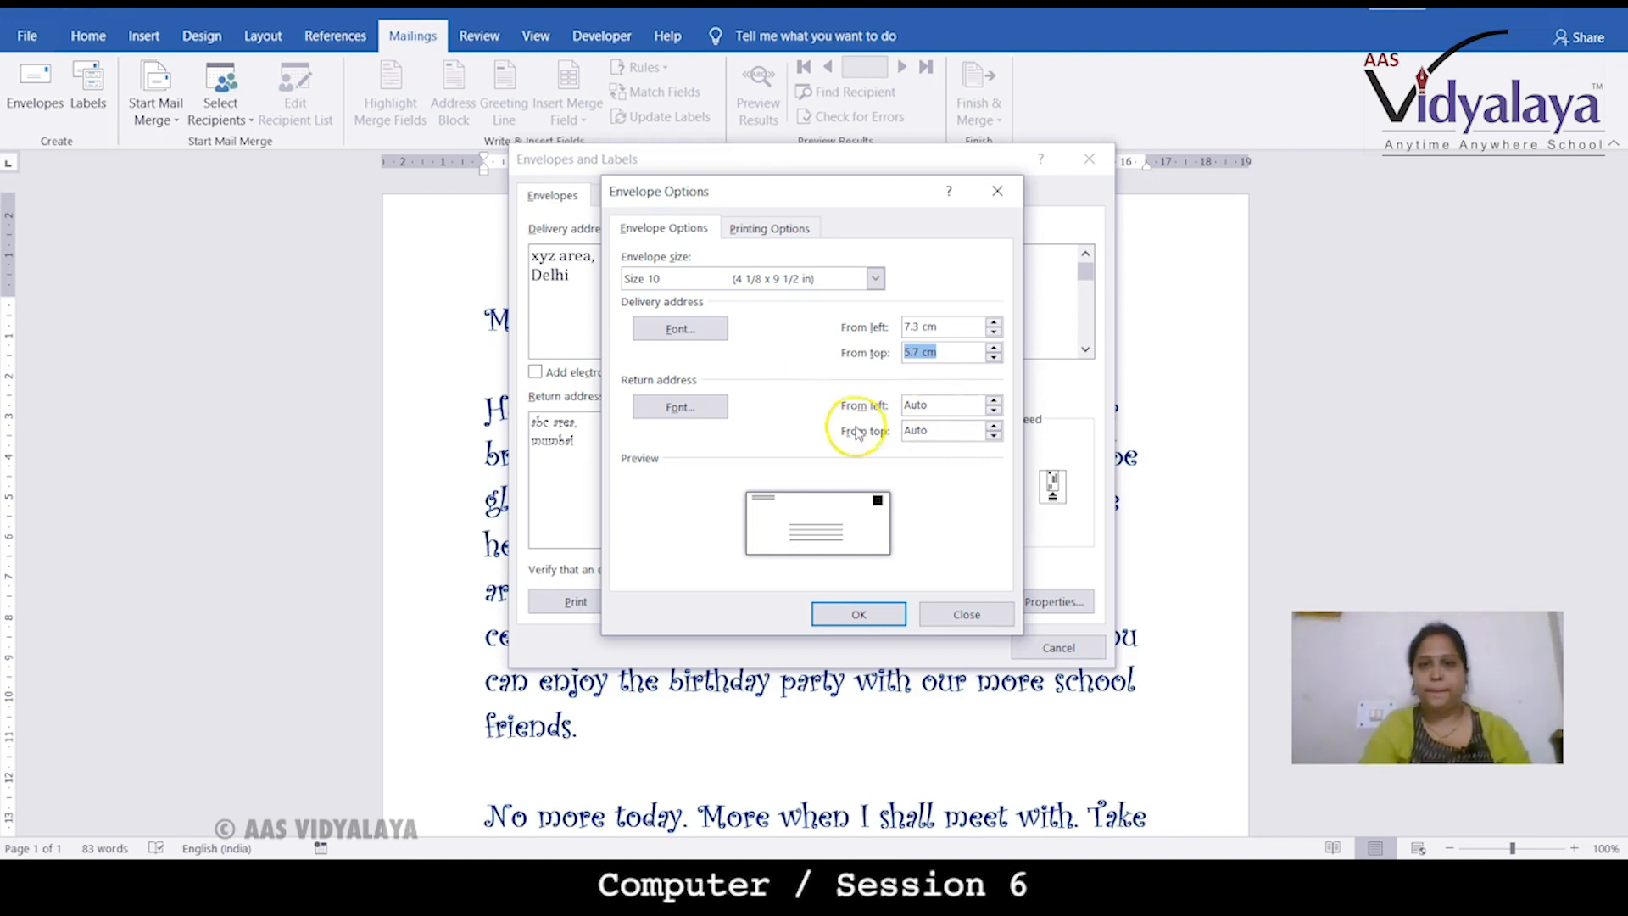
Step: Set the return address's distance from the left edge of the envelope to 2.7 cm
click(993, 401)
click(993, 400)
click(993, 401)
click(993, 401)
click(993, 400)
click(993, 400)
click(993, 400)
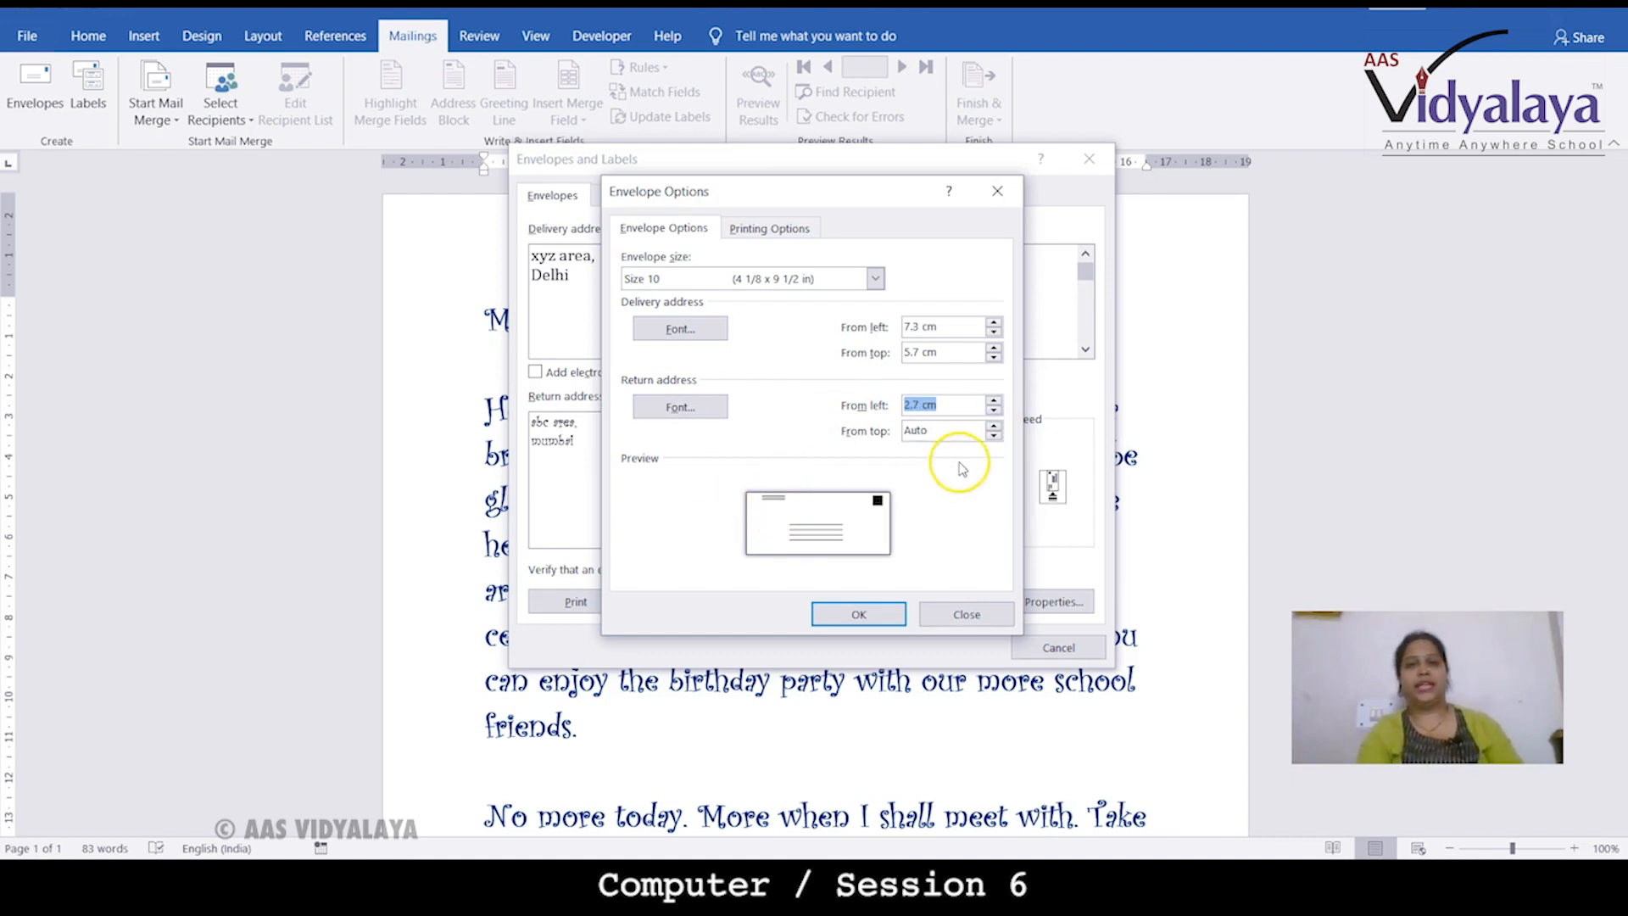
Step: Set the return address's distance from the top edge of the envelope to 2 cm
click(994, 427)
click(995, 427)
click(995, 427)
click(995, 427)
click(994, 426)
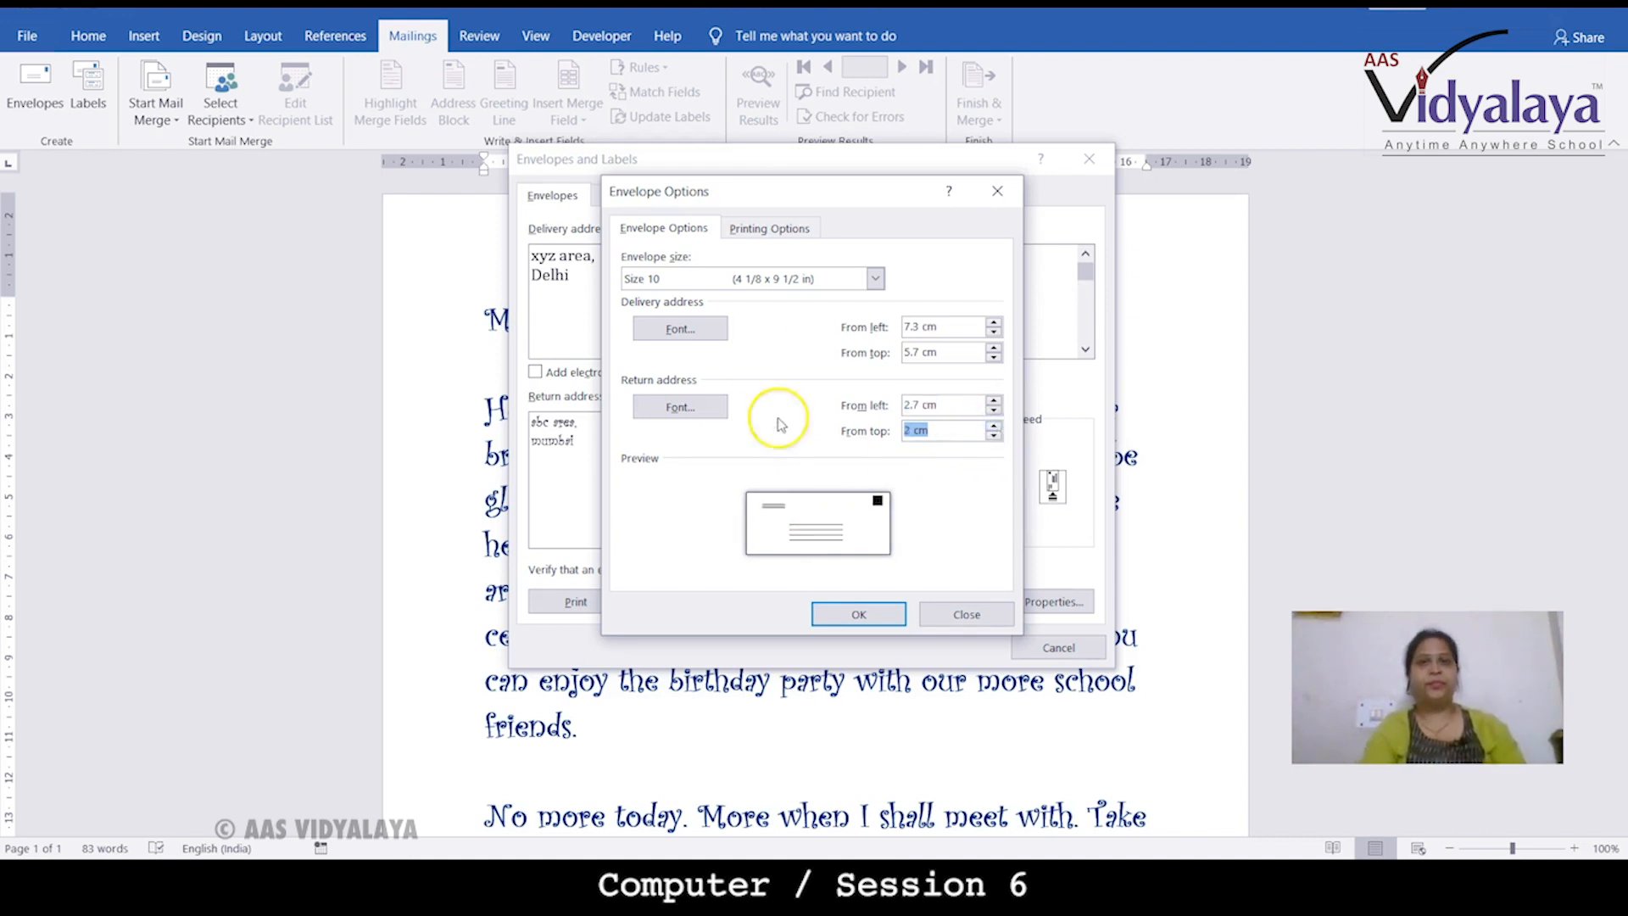
Step: Review the envelope's feed method and printing options, and return to the envelope's address settings with the new layout kept
click(768, 229)
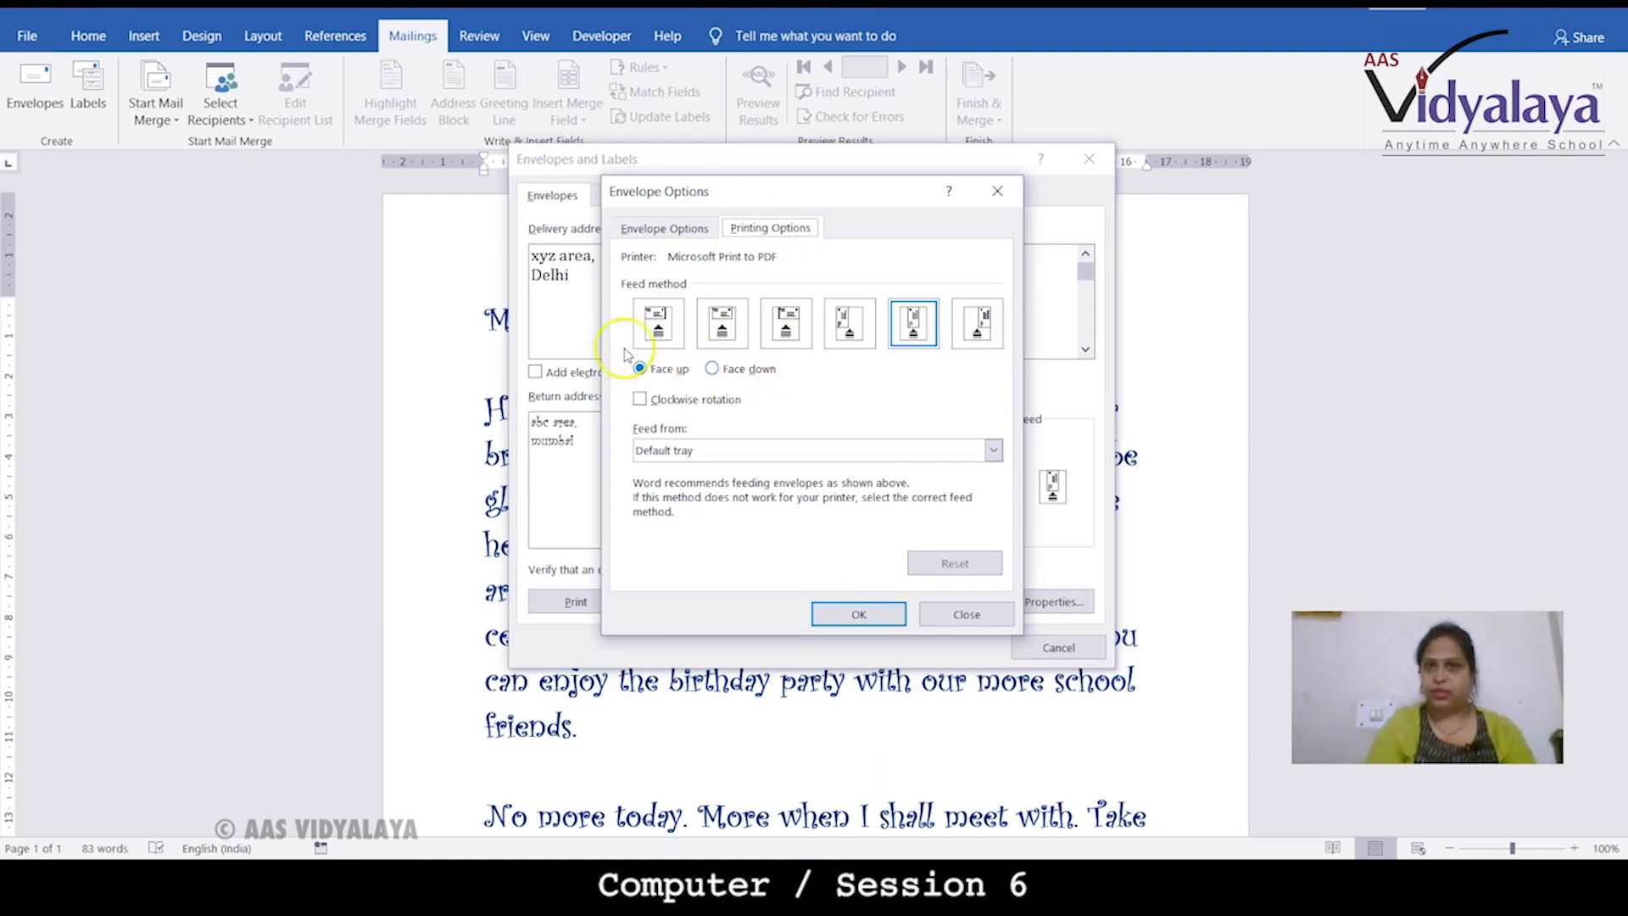
click(688, 228)
click(998, 191)
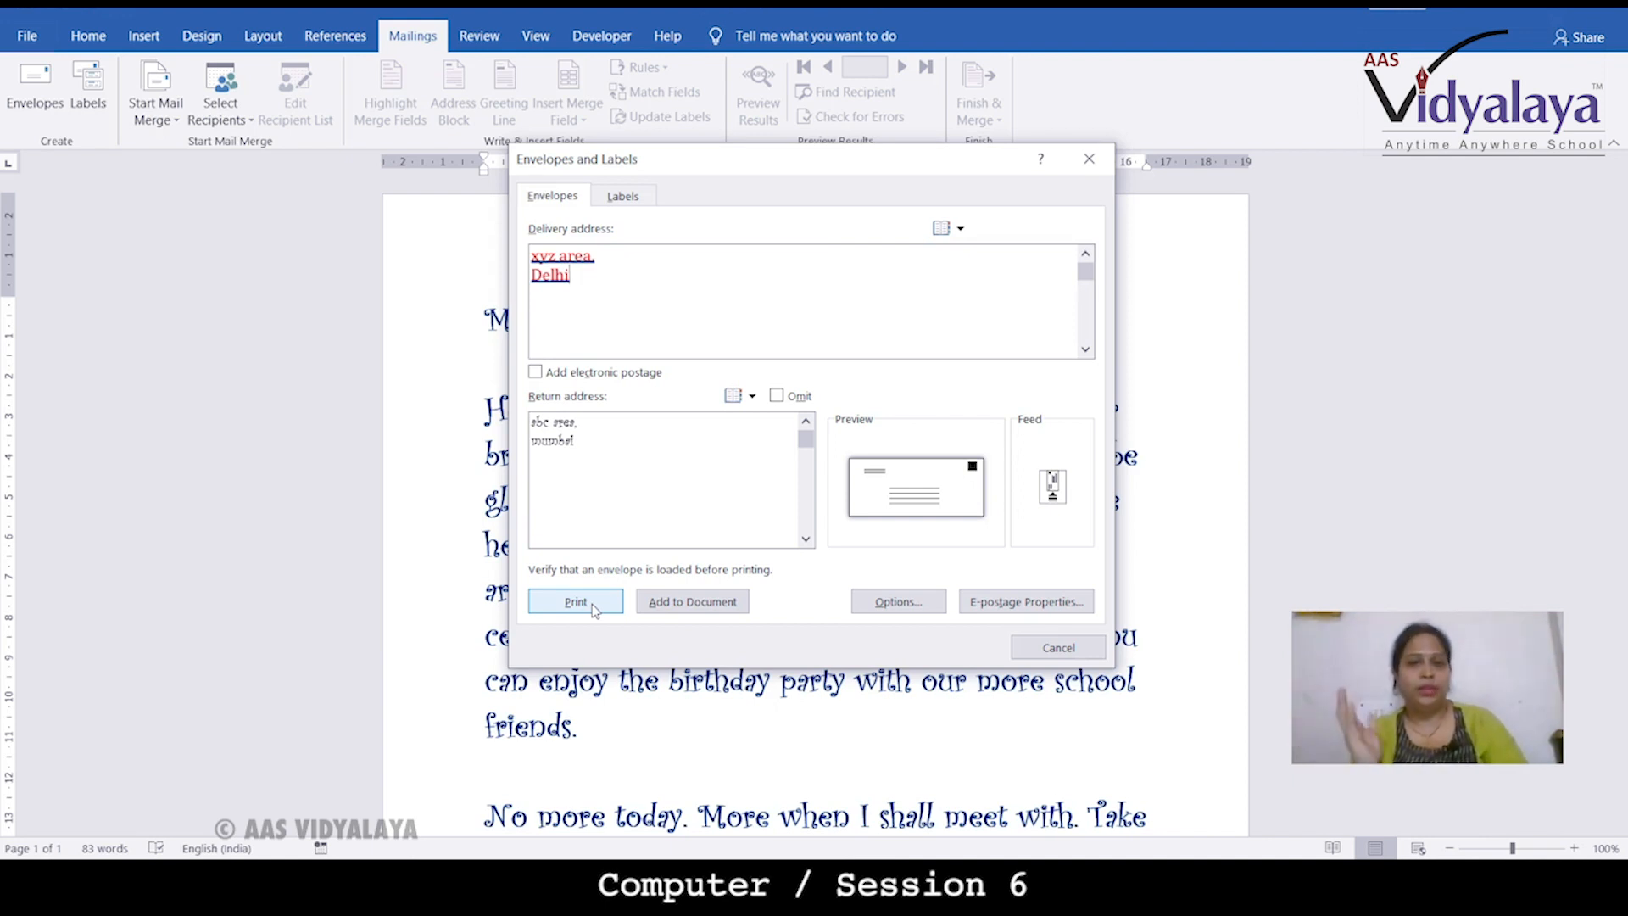
click(1032, 653)
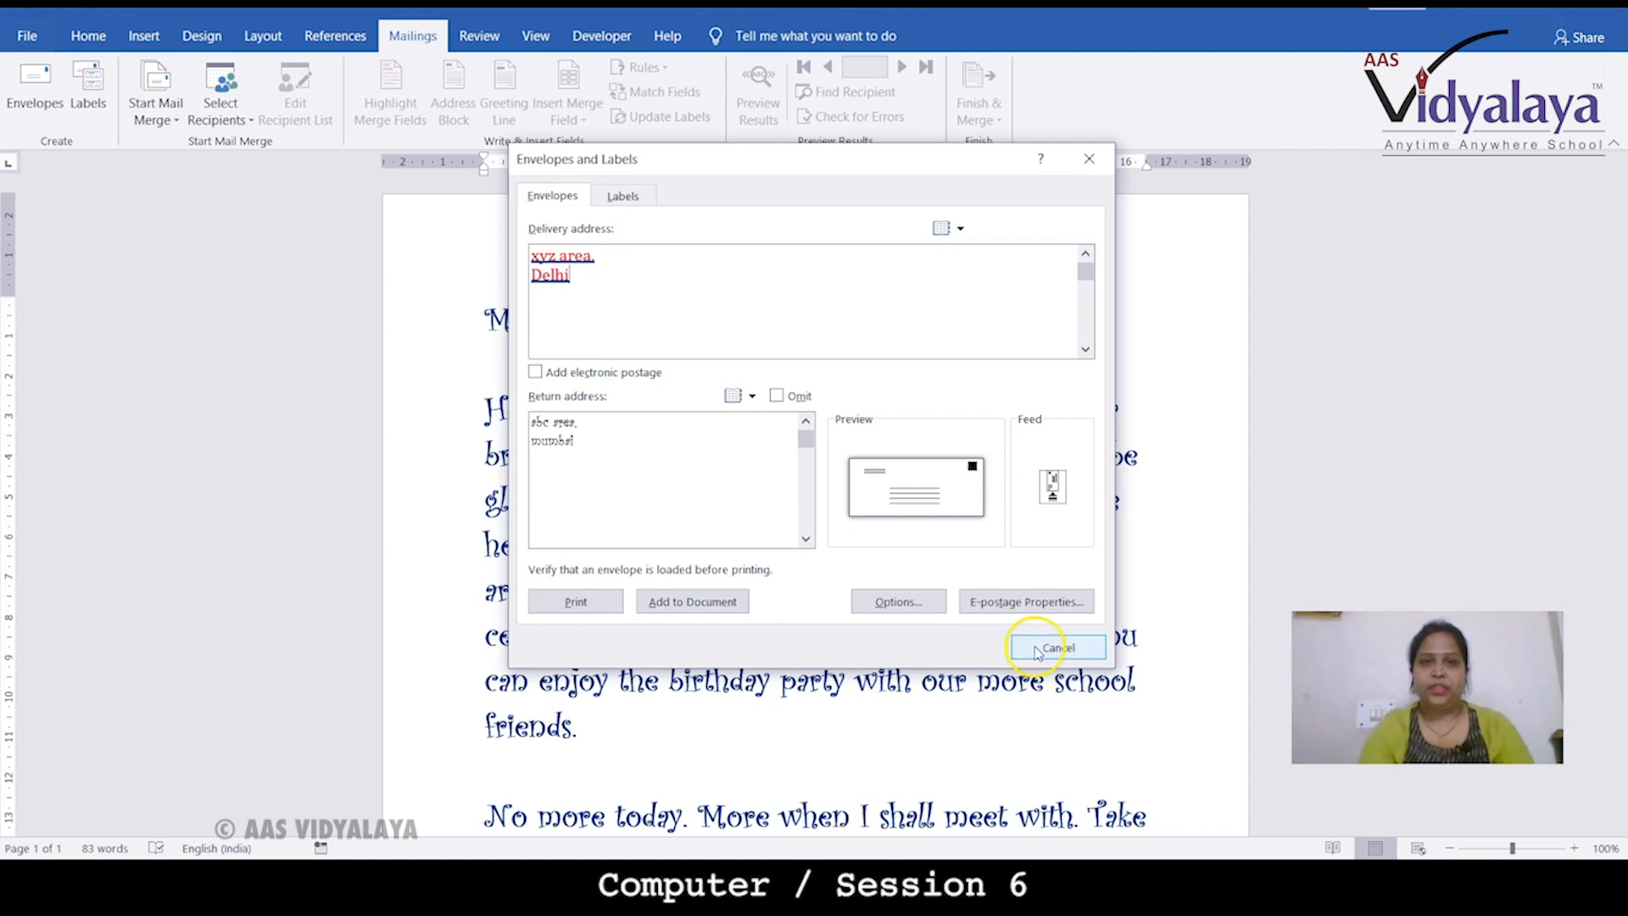
Step: Examine the label settings for the delivery address, comparing full-page and single-label printing, and return to the letter without printing
click(640, 197)
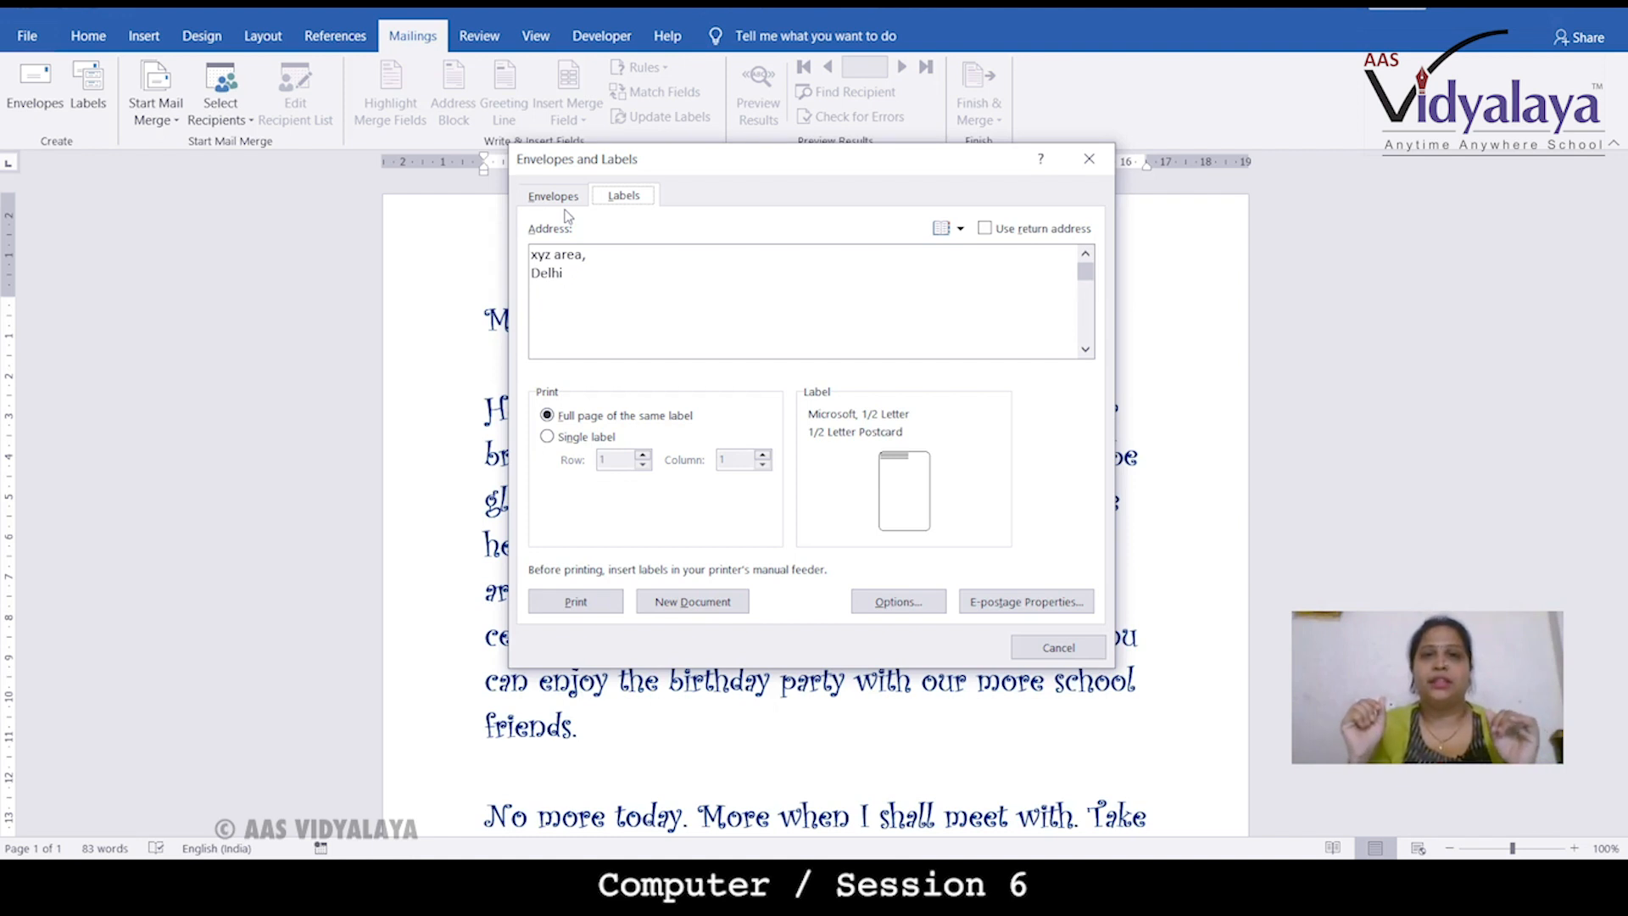
click(561, 298)
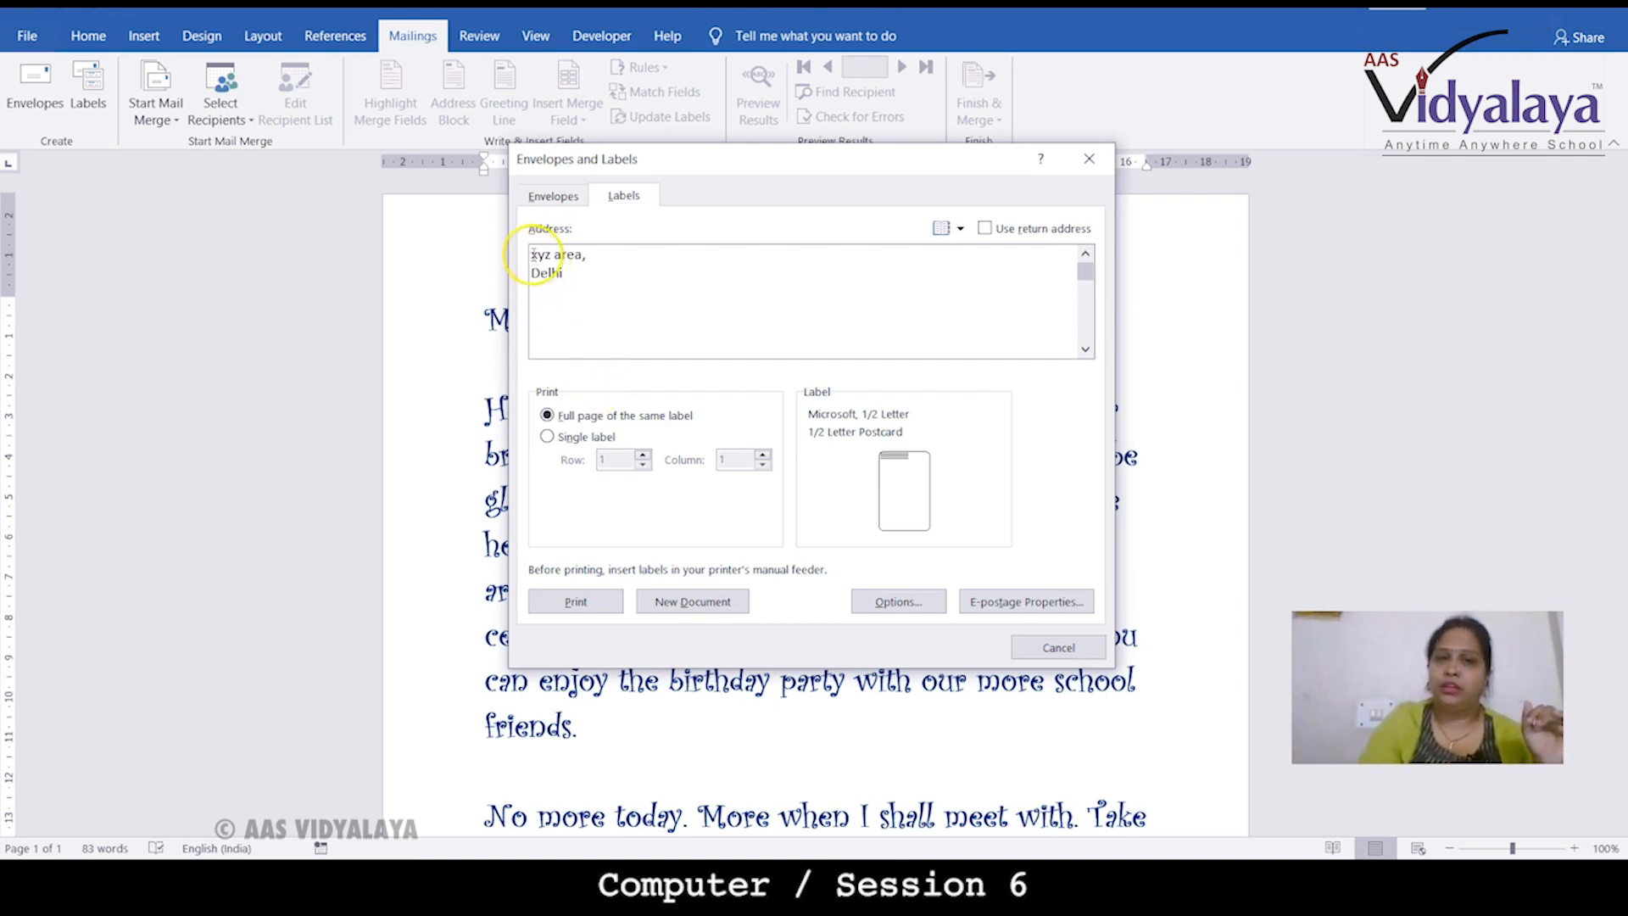
drag(526, 247, 618, 334)
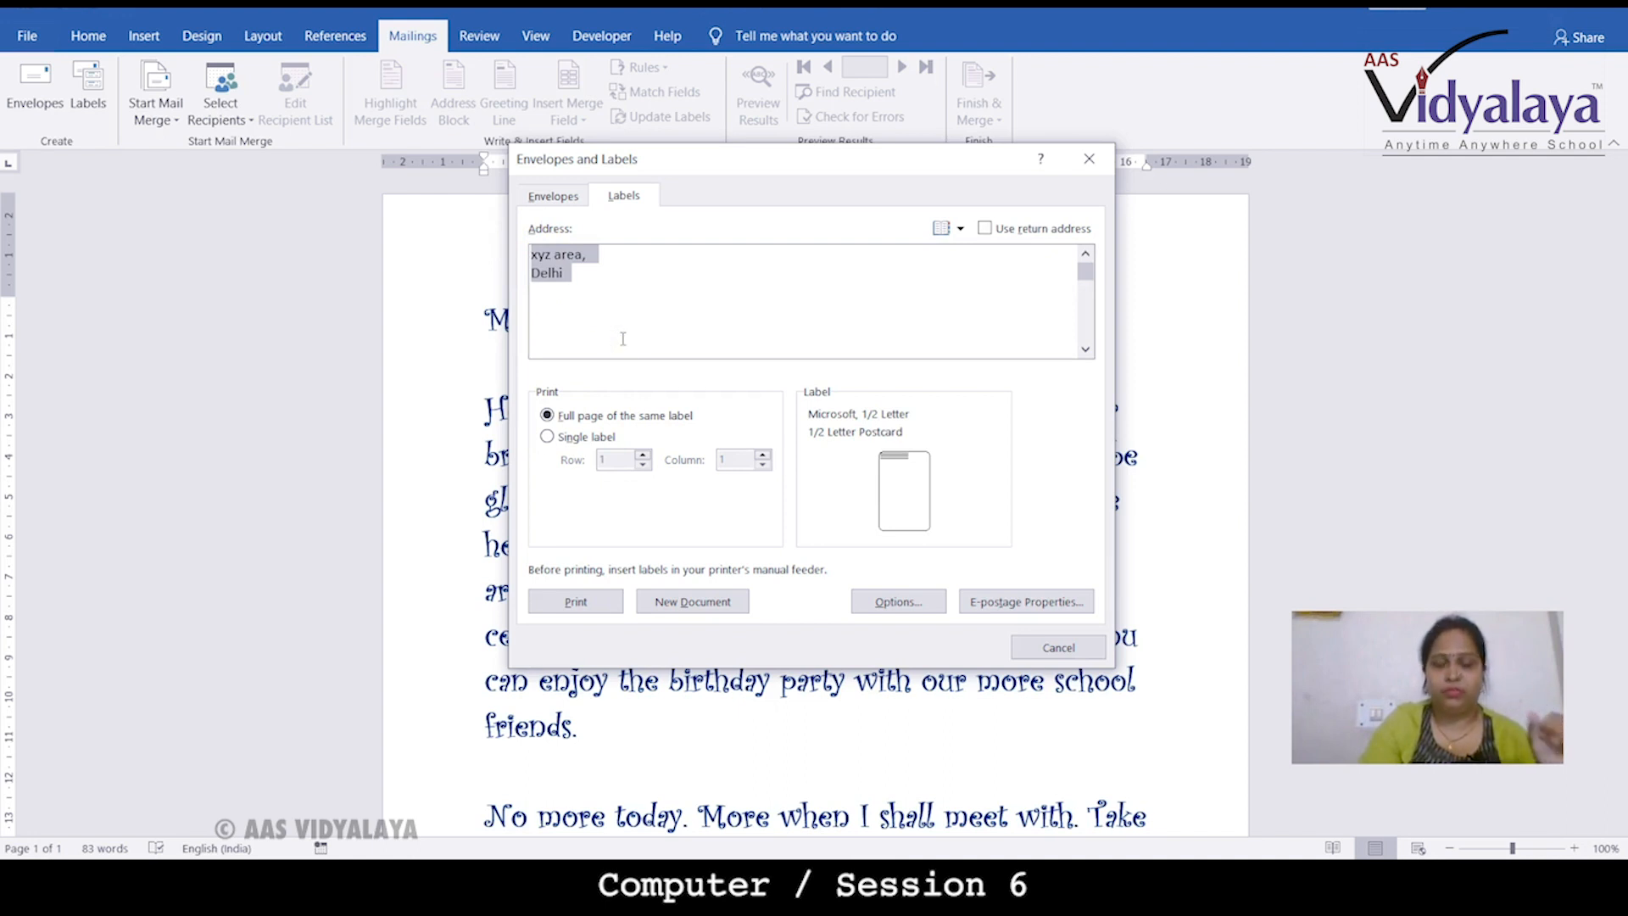
click(547, 437)
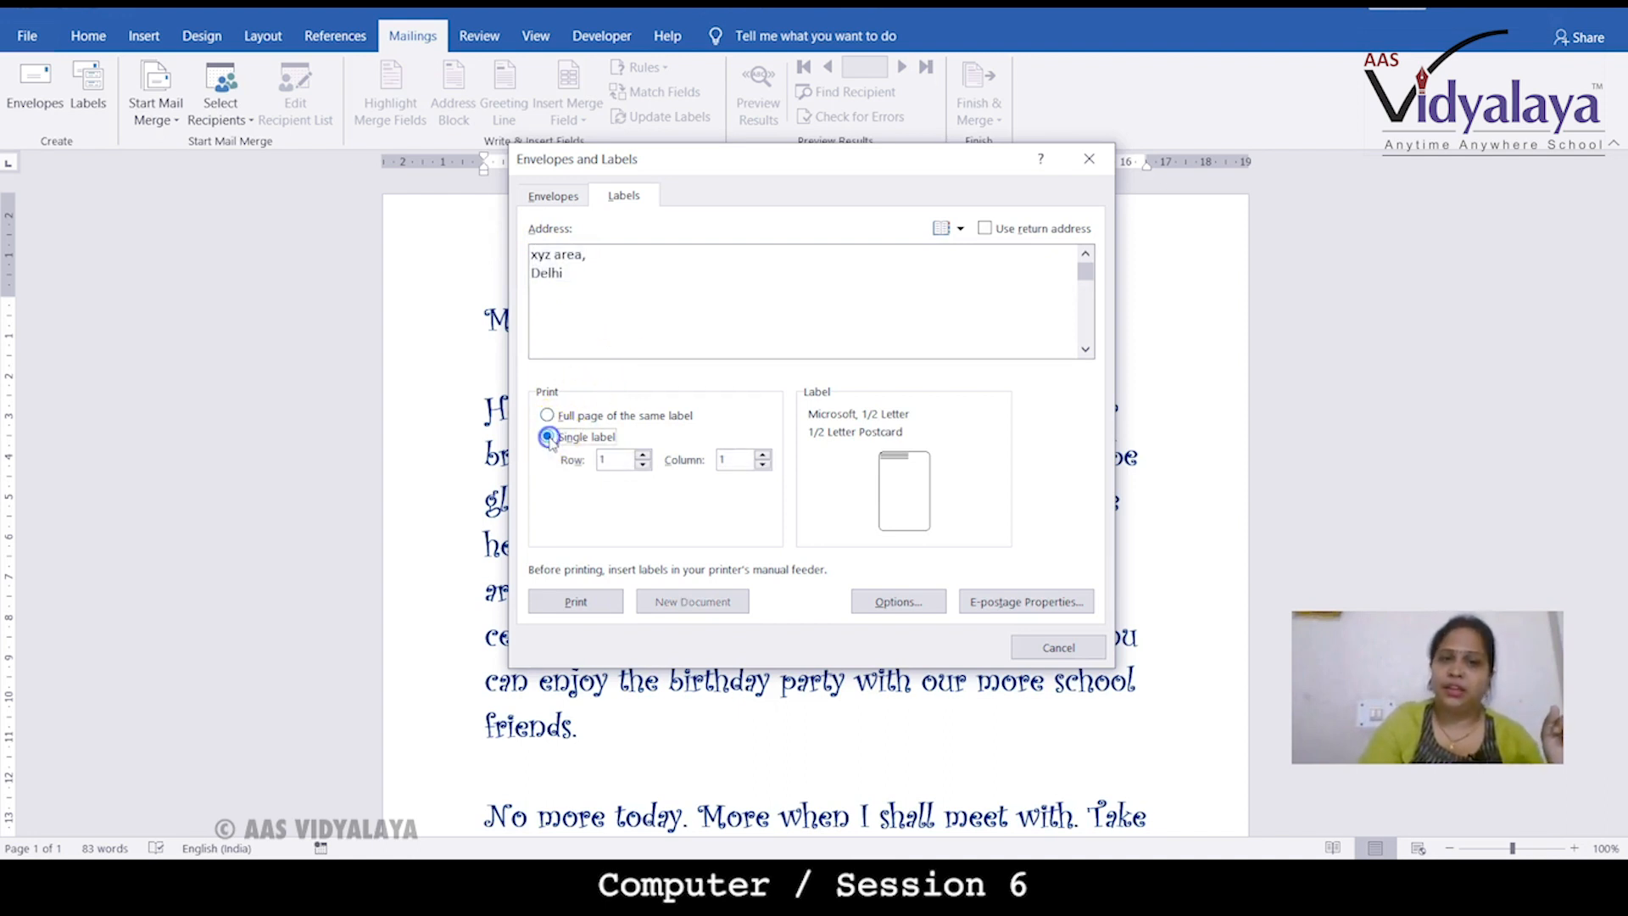
click(549, 415)
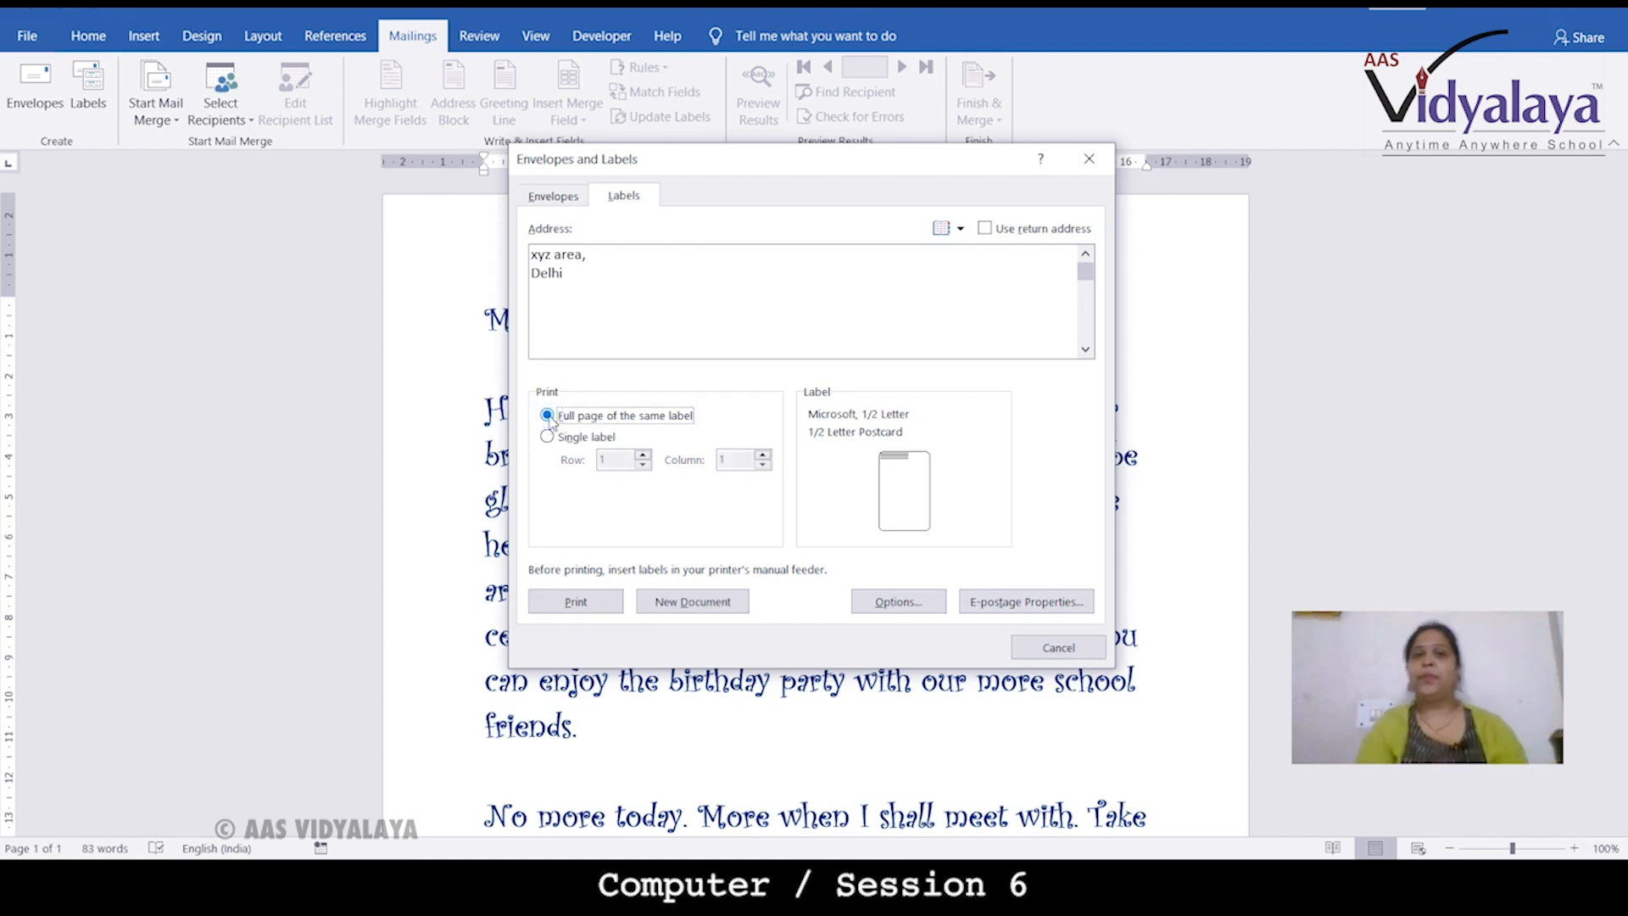
click(547, 436)
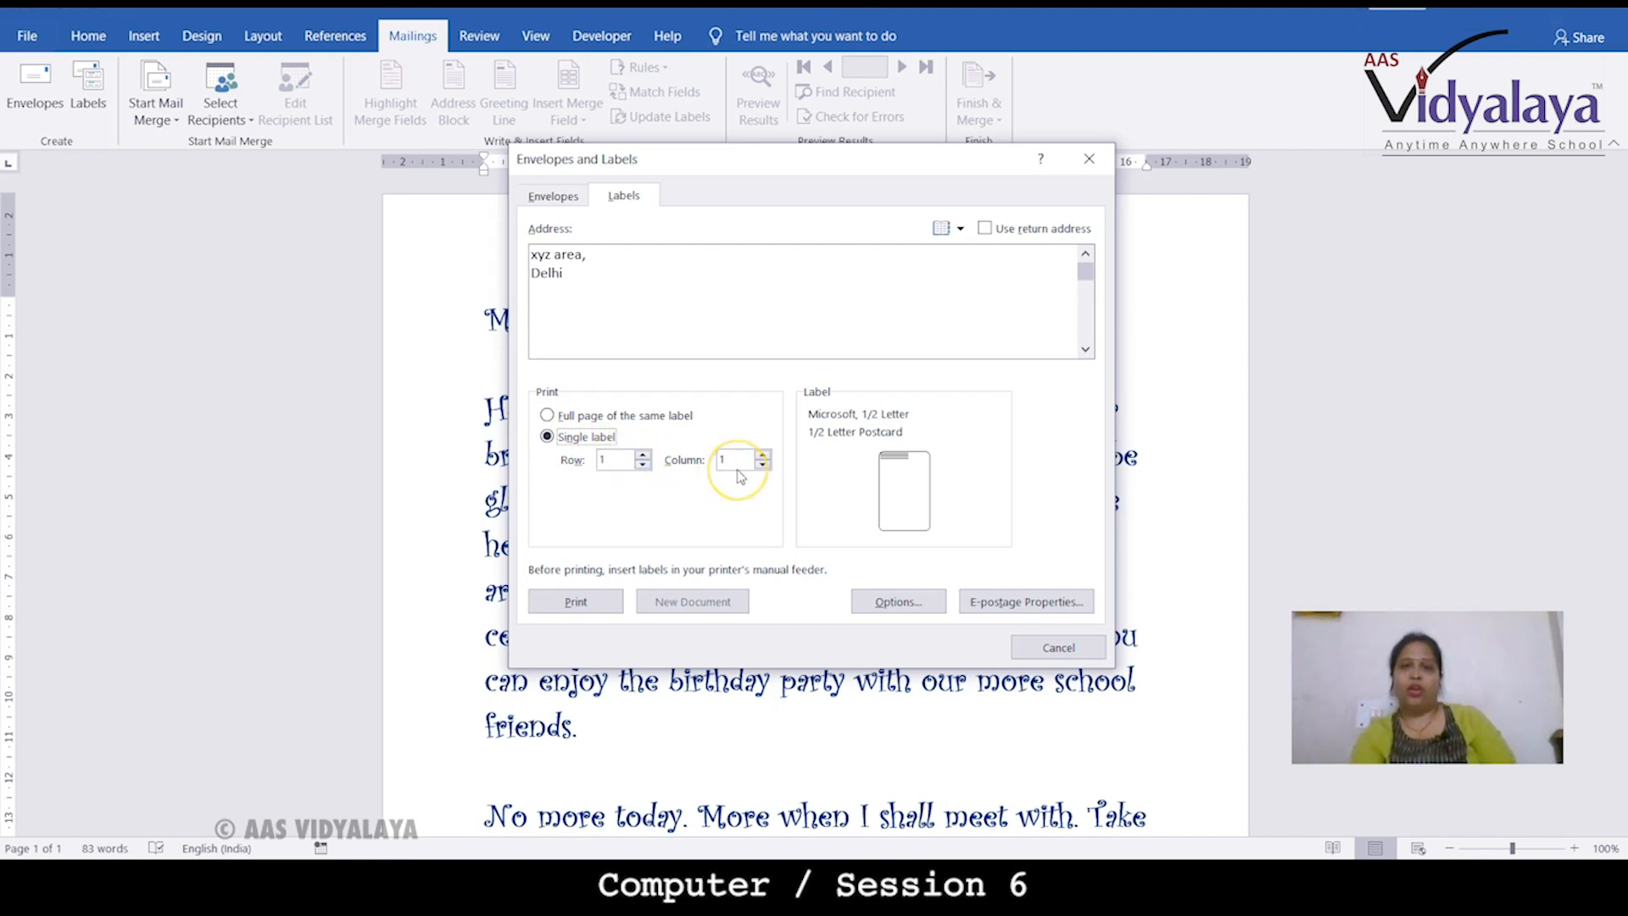
click(613, 416)
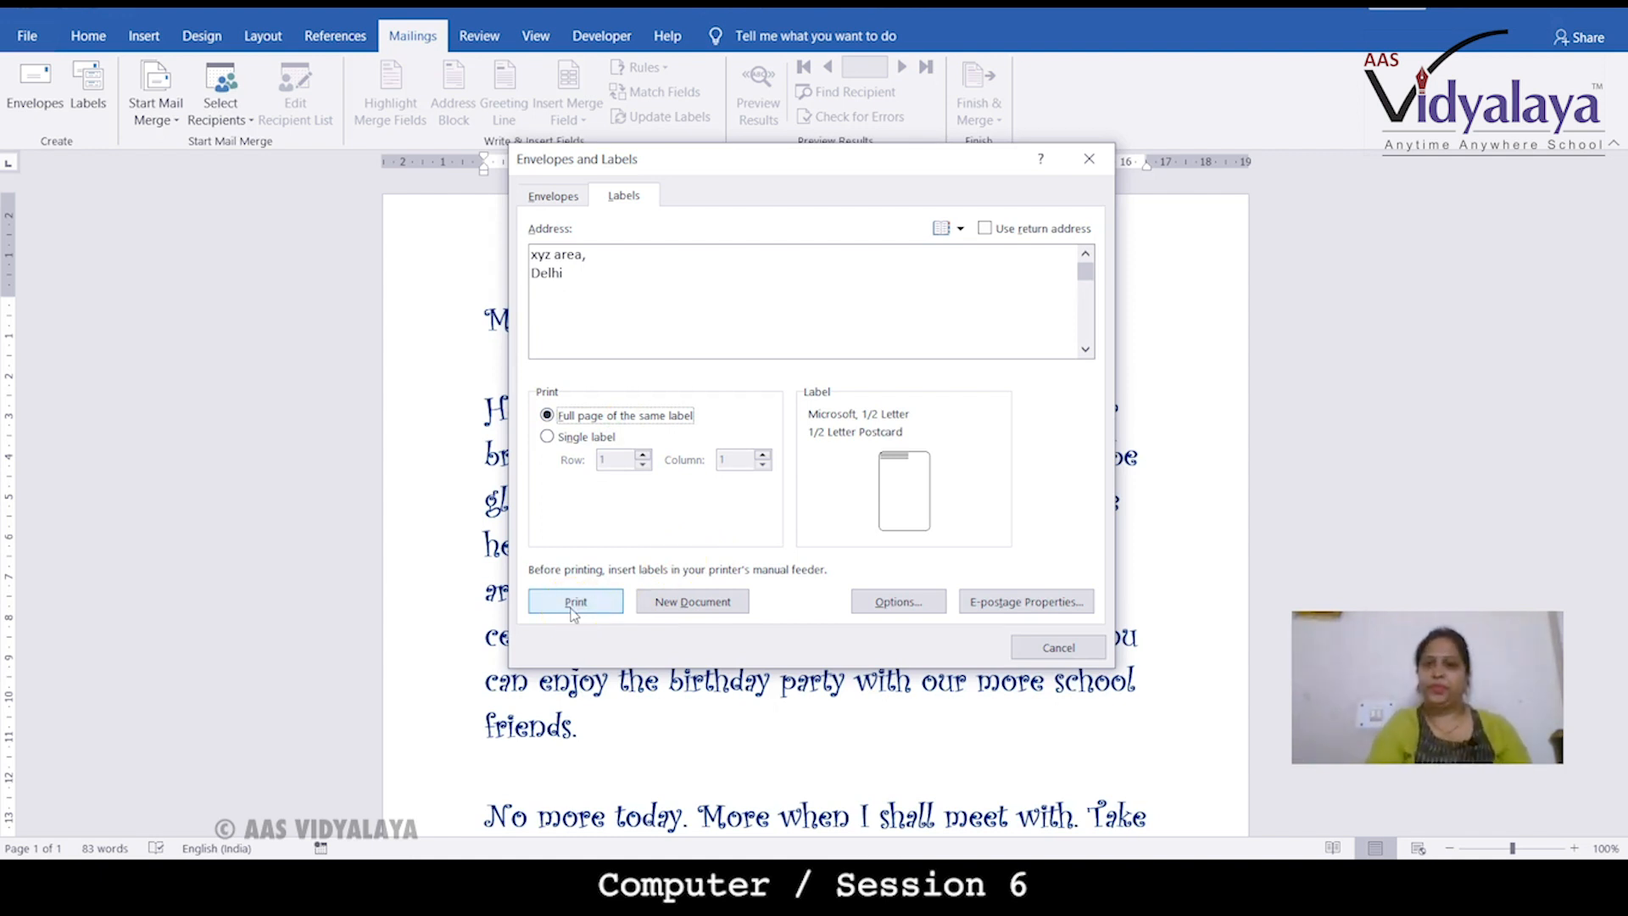
click(1051, 657)
click(704, 479)
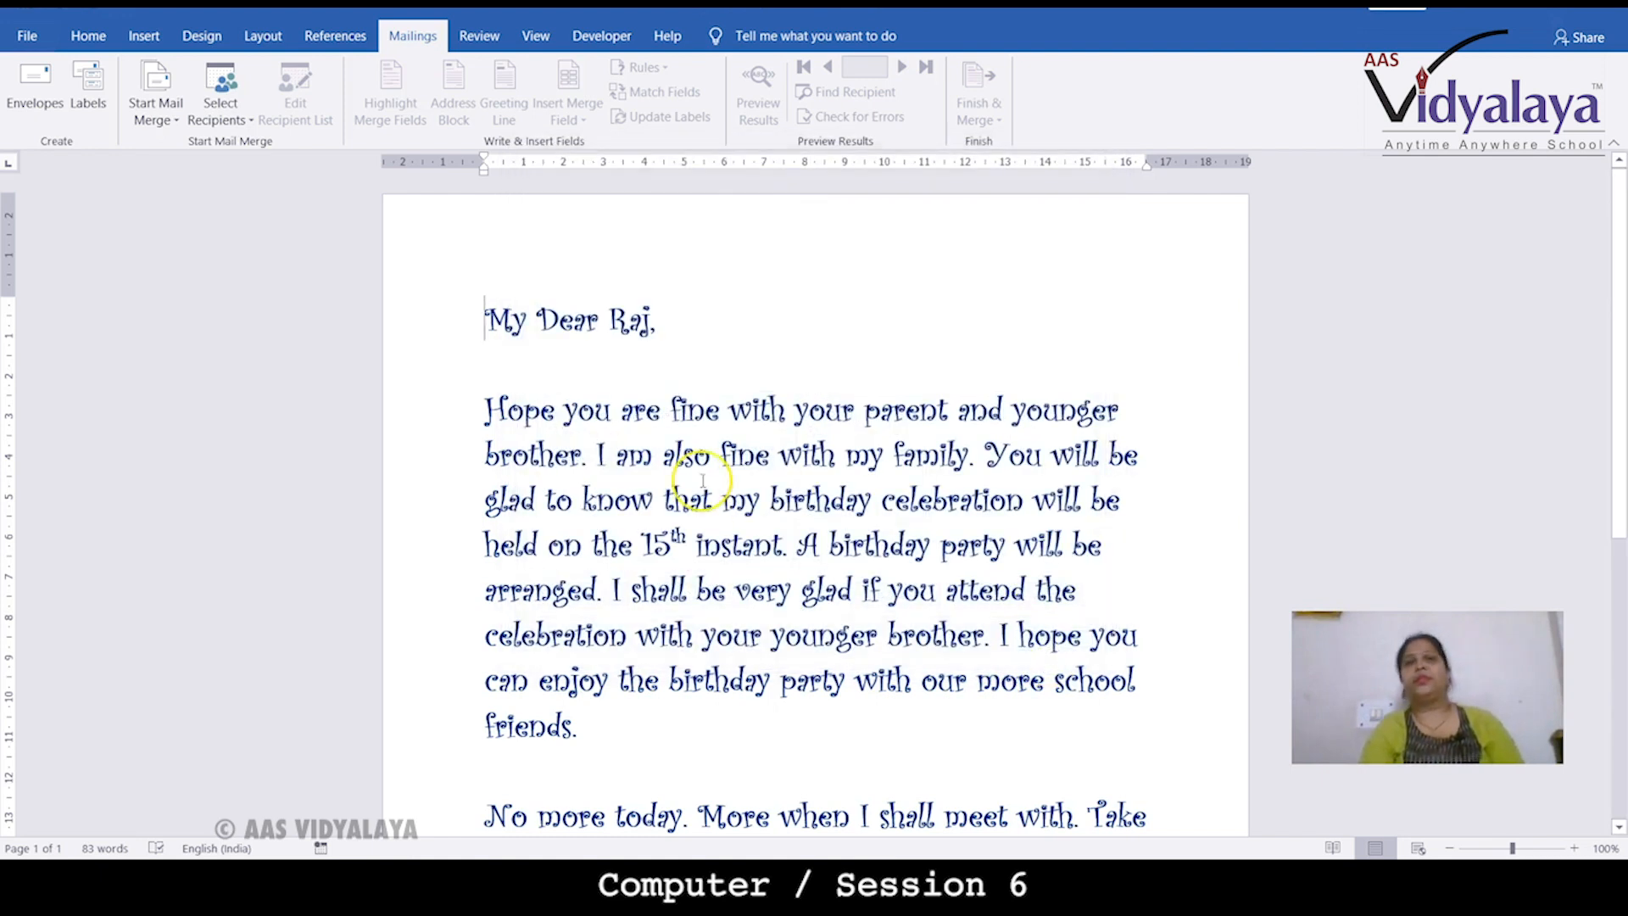